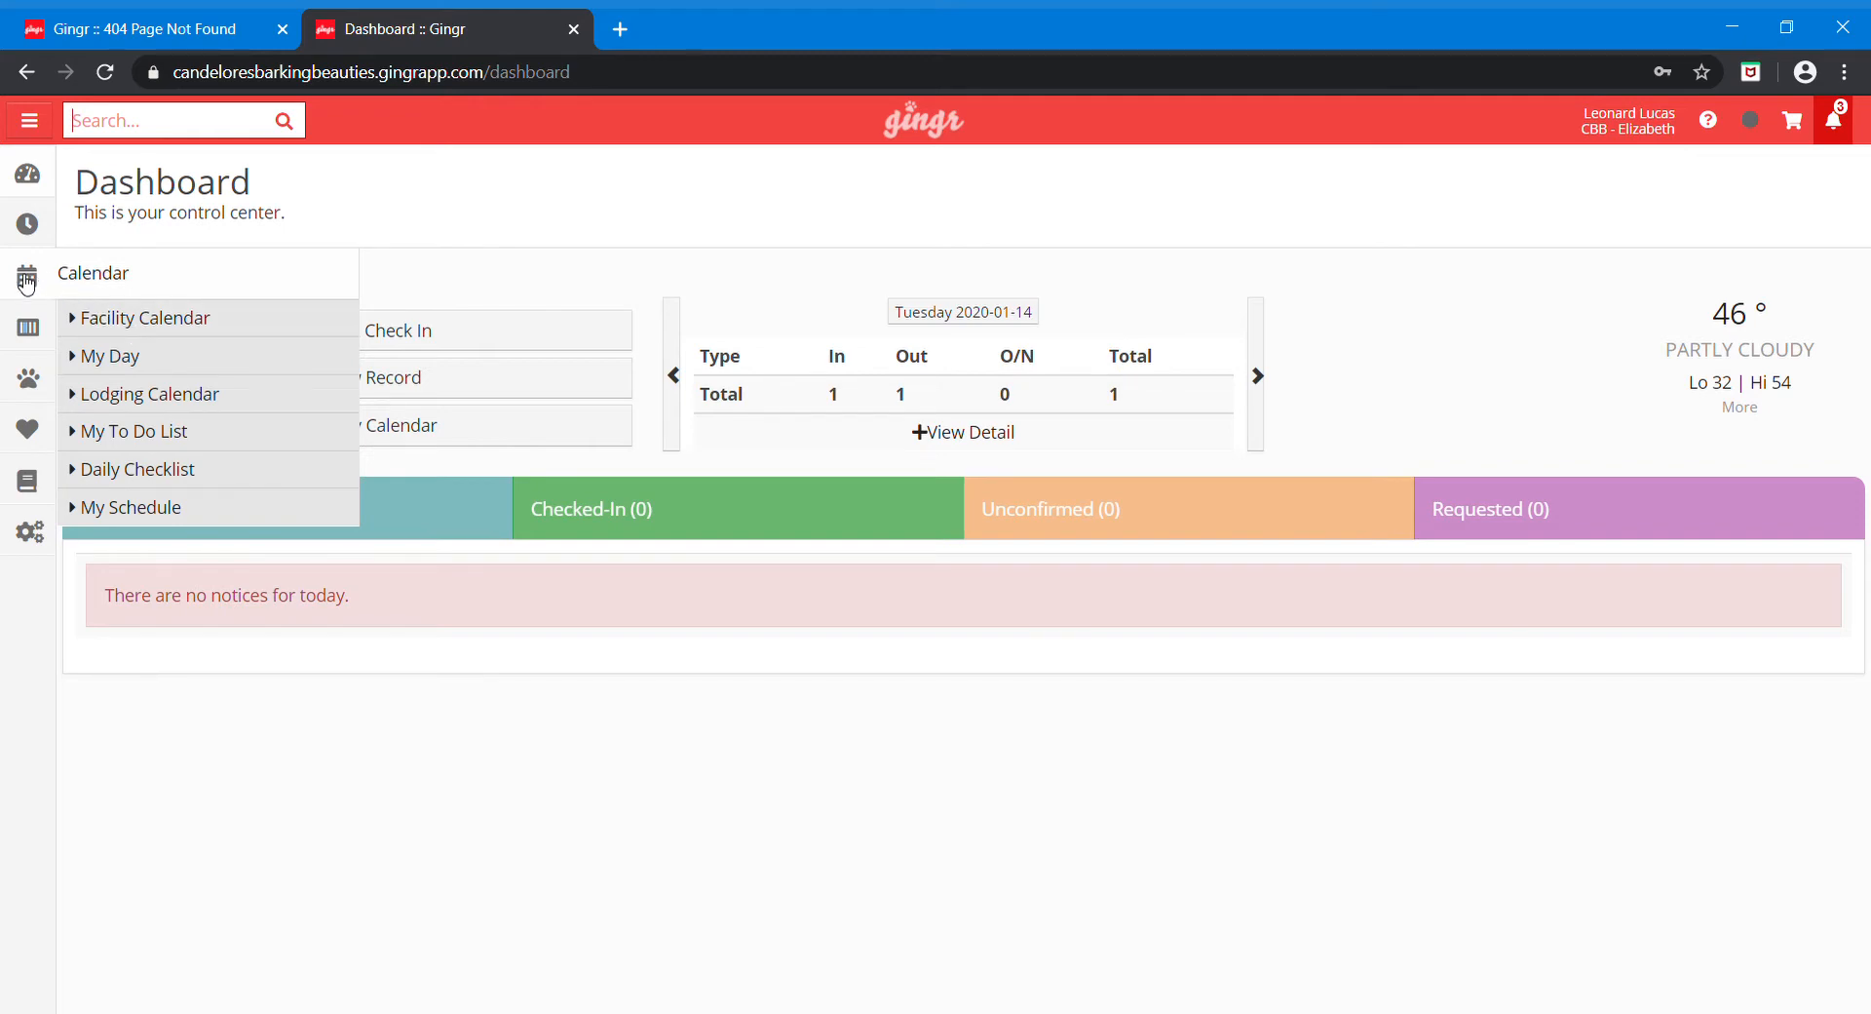
Step: Open the Facility Calendar, showing the Tue, Jan. 14th day view
left_click(158, 322)
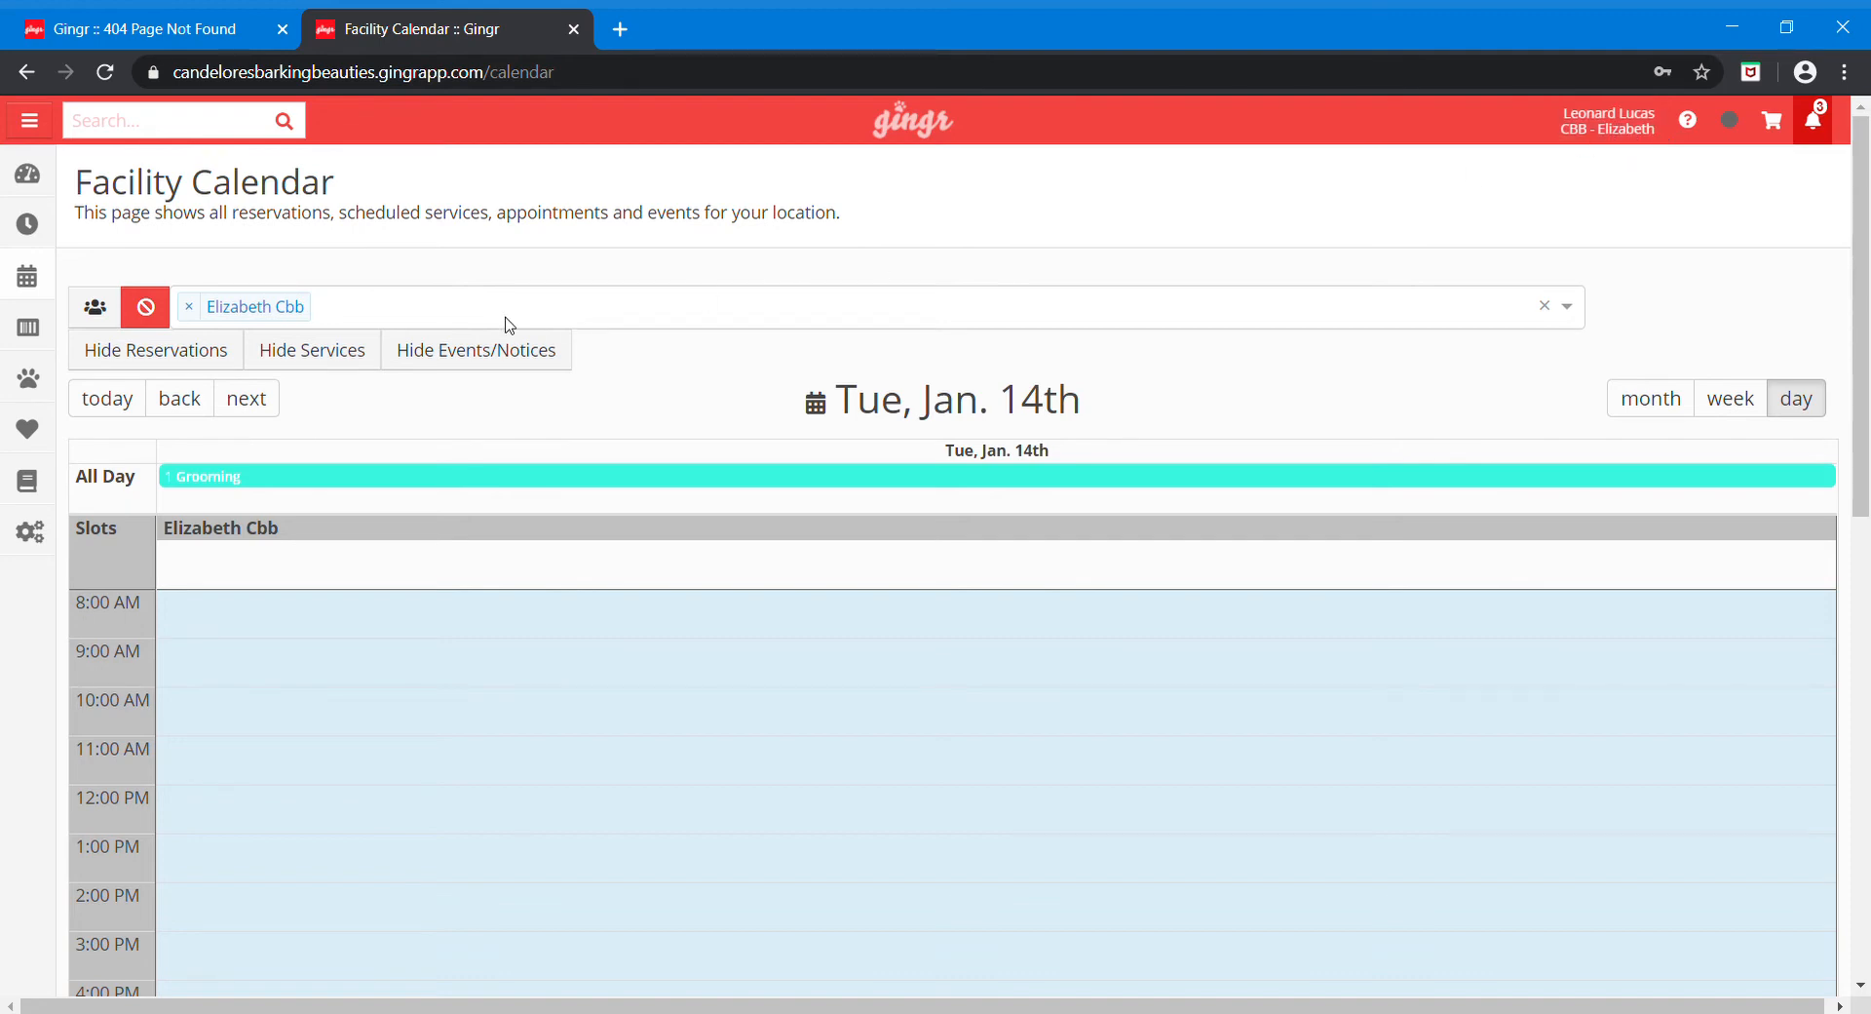
left_click(358, 310)
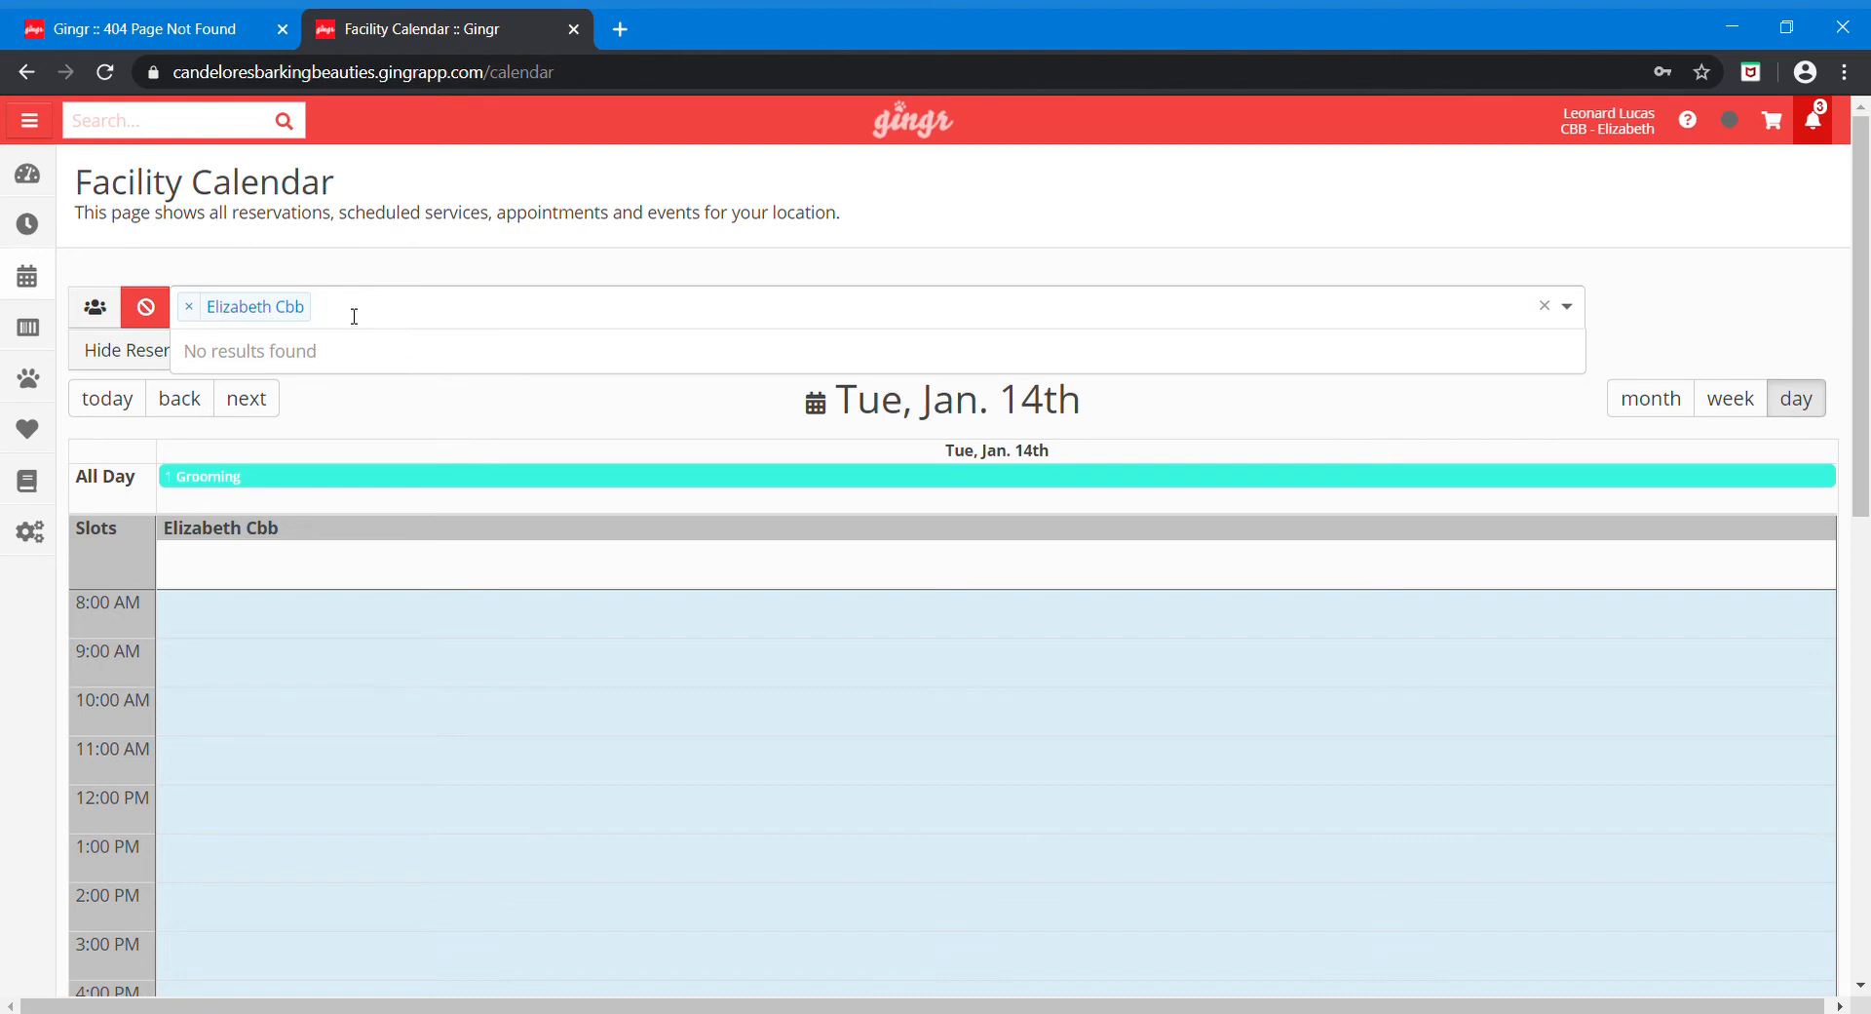
left_click(96, 308)
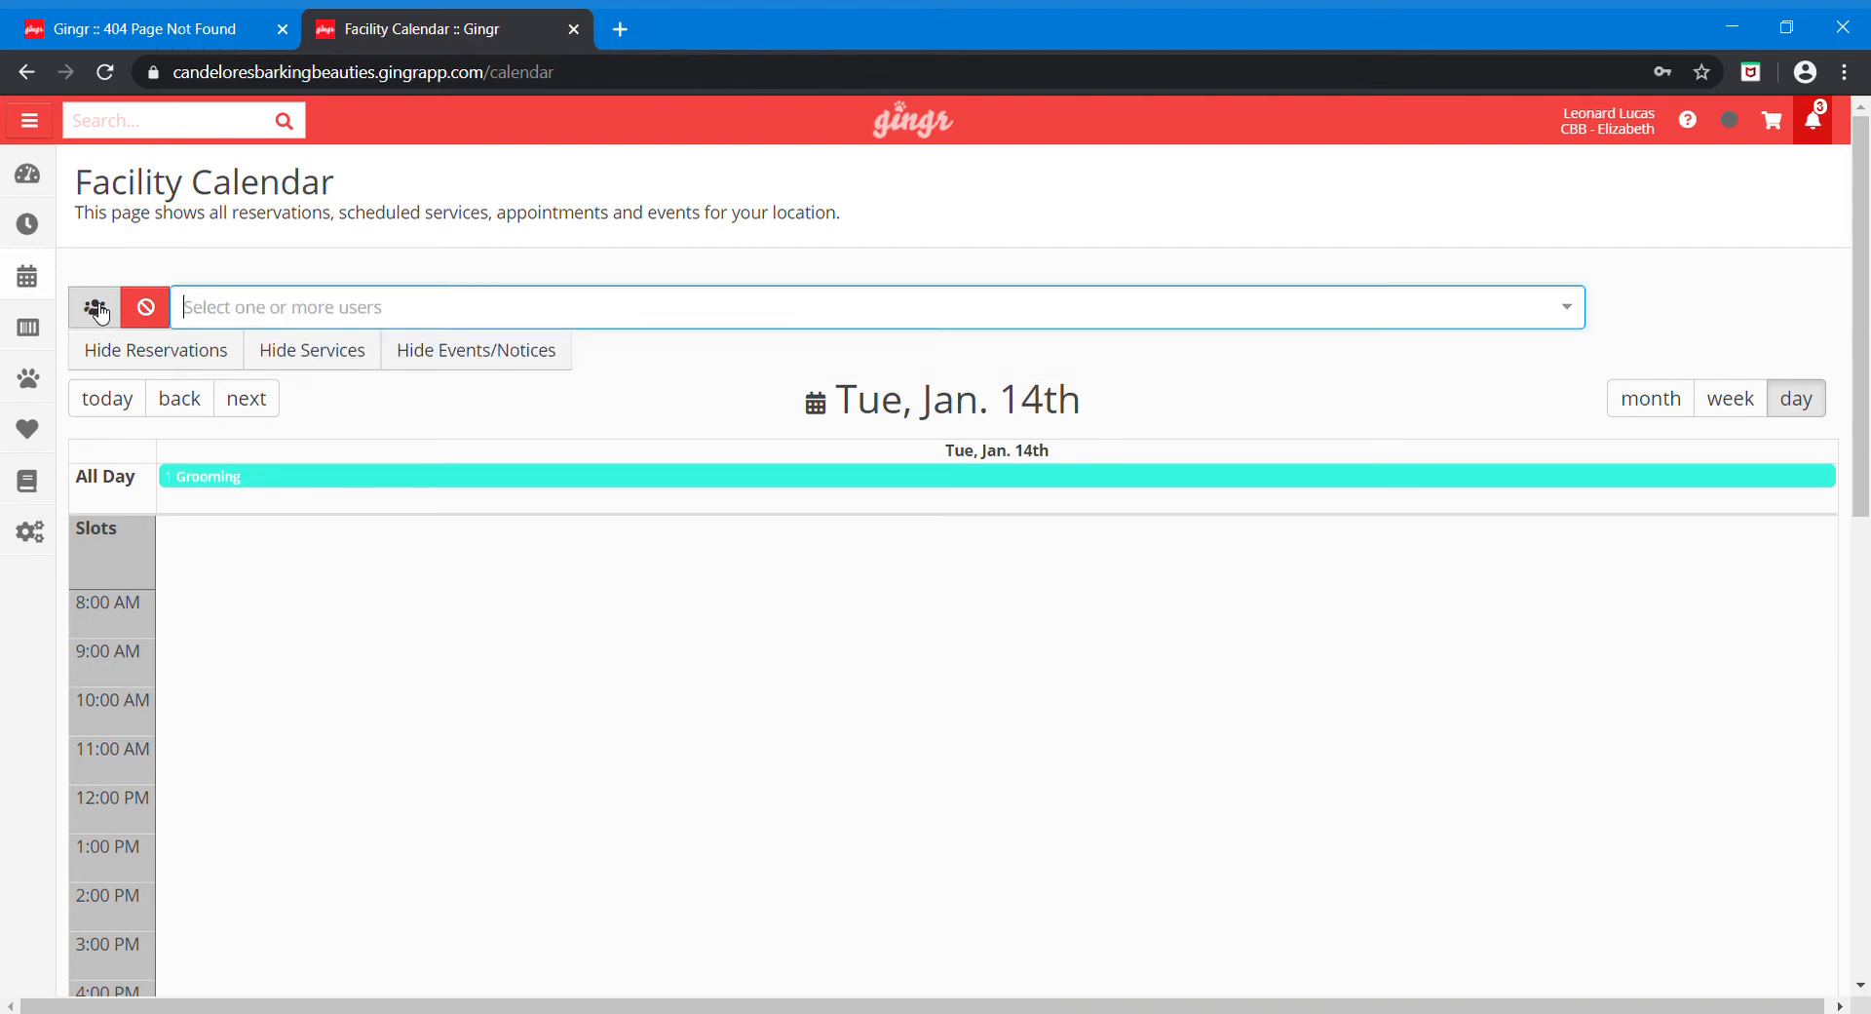
type("finle")
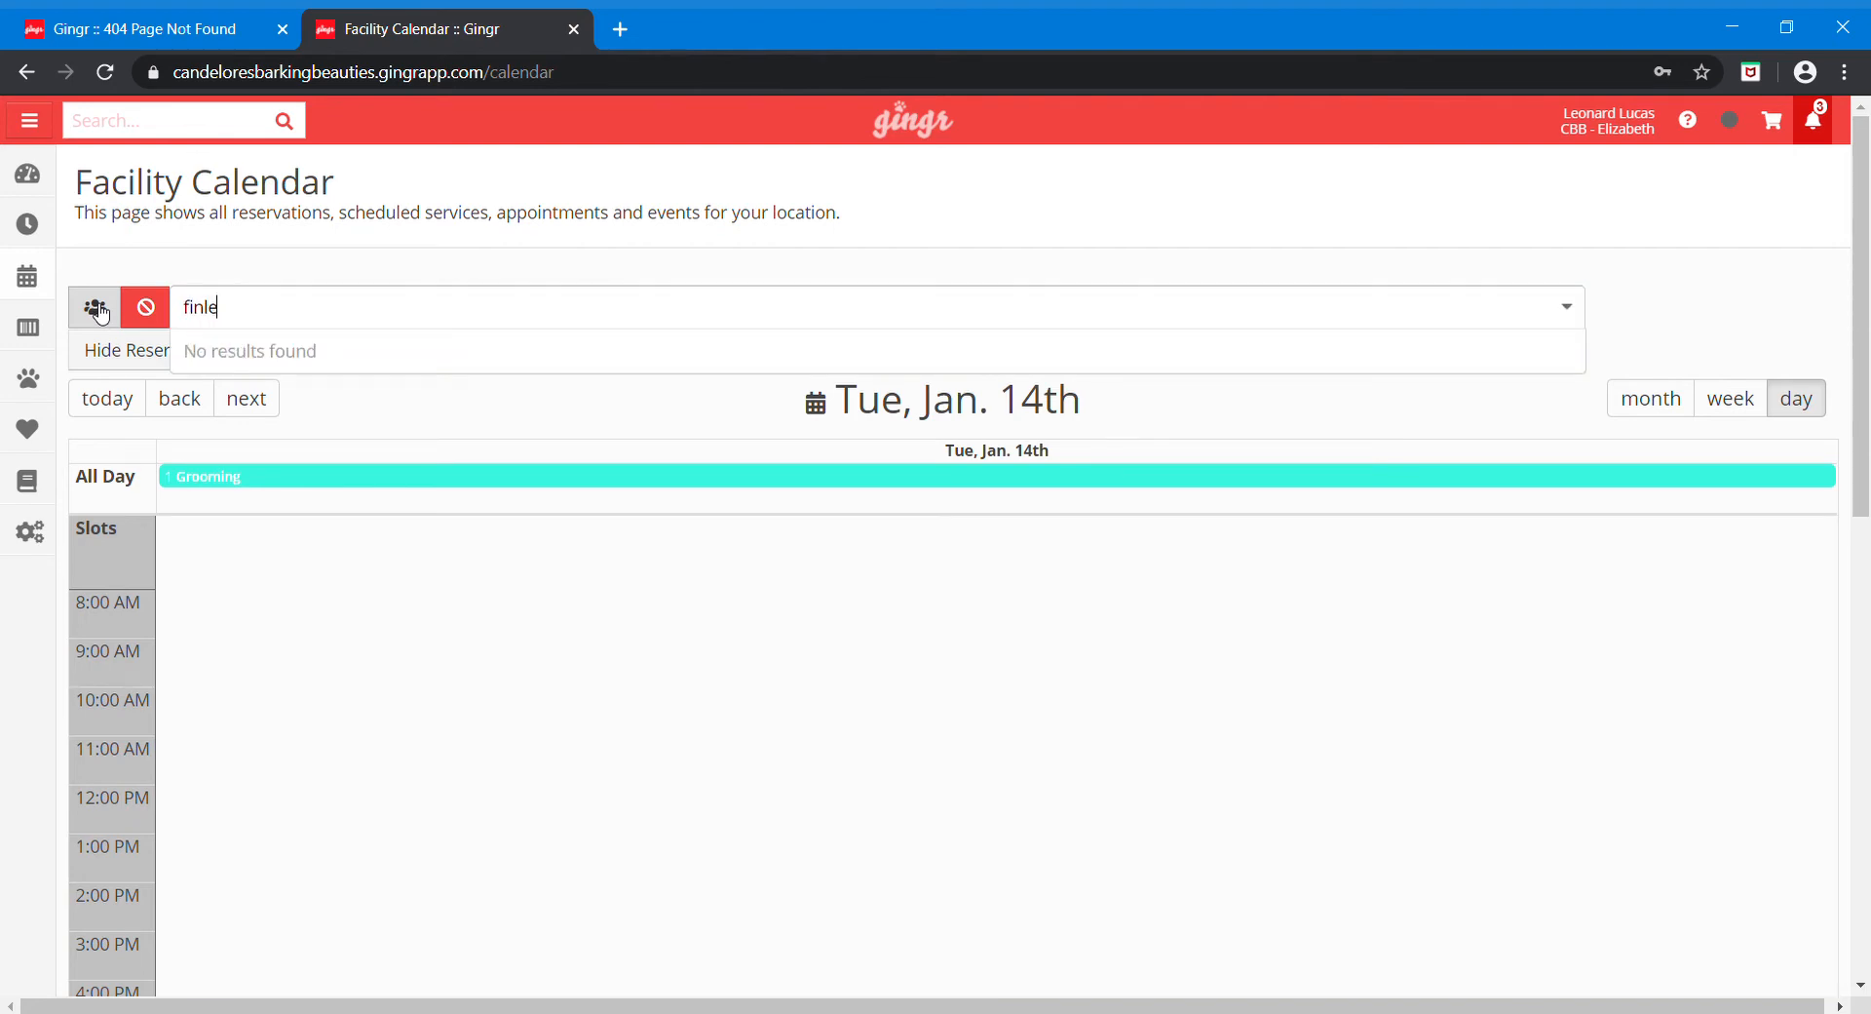
key("BackSpace")
key("BackSpace")
key("BackSpace")
key("BackSpace")
type("eli")
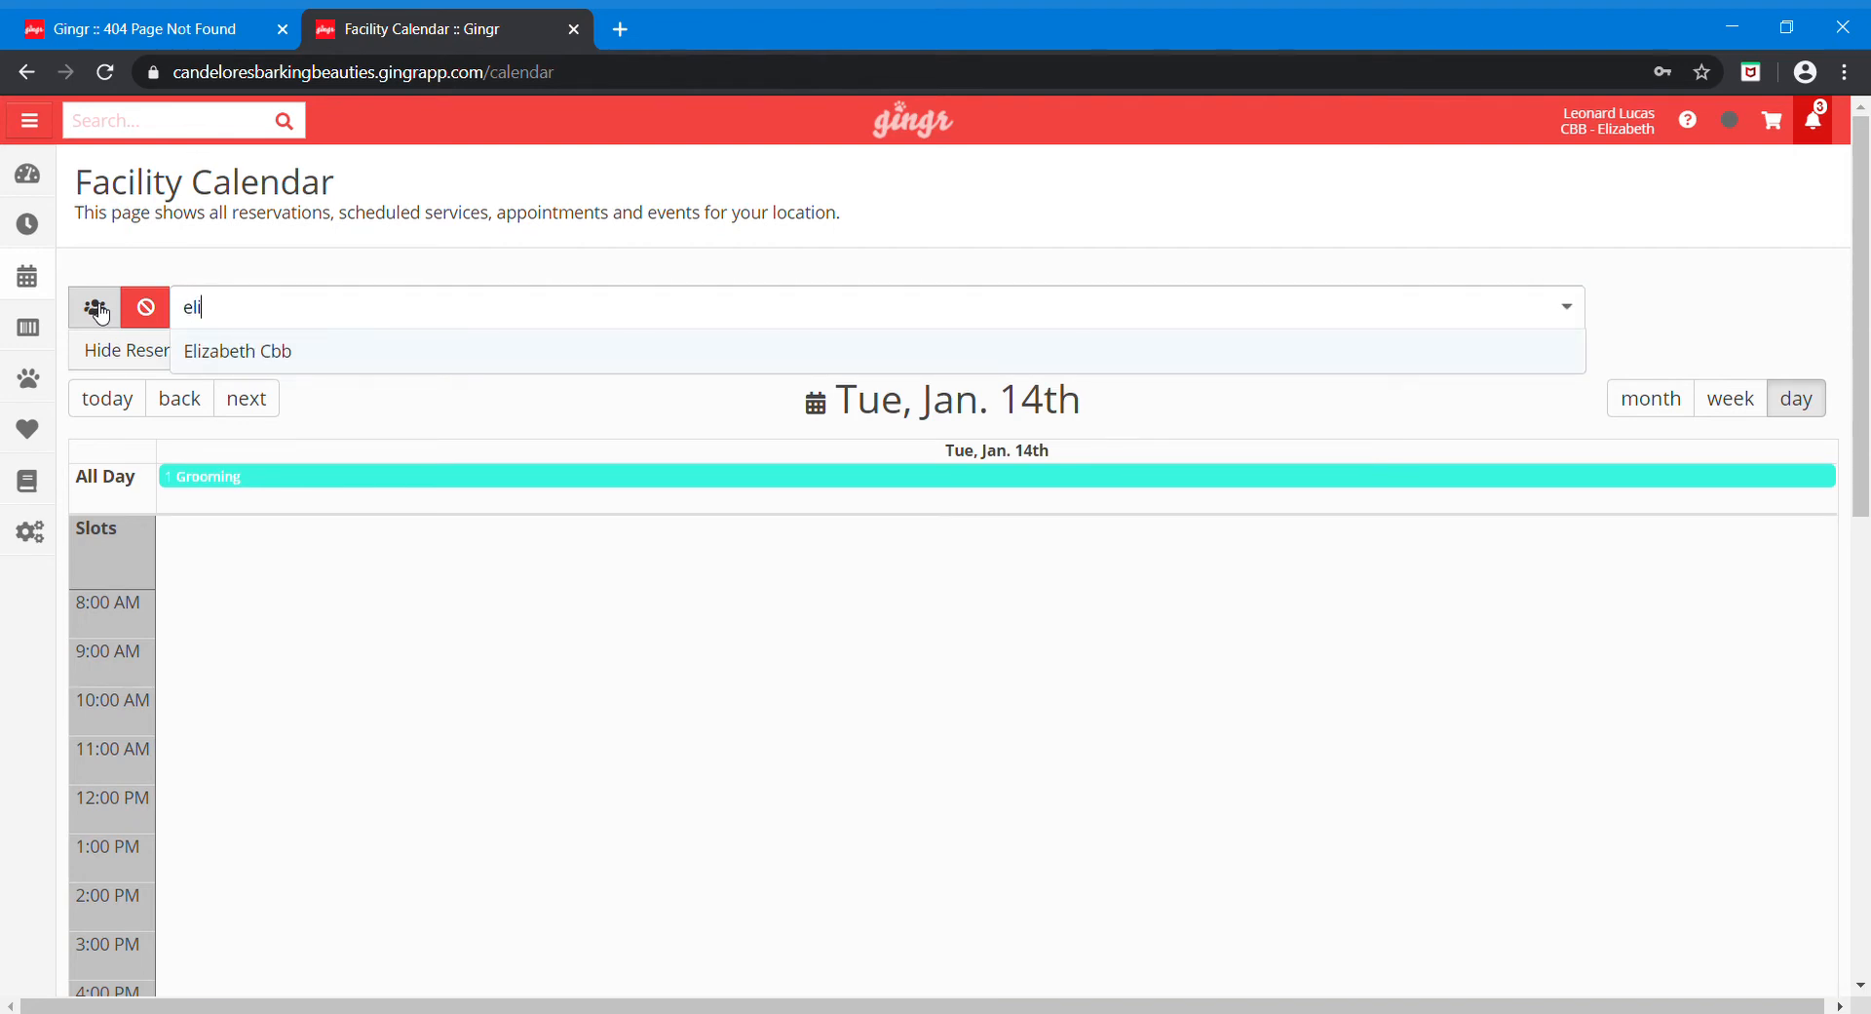
left_click(251, 356)
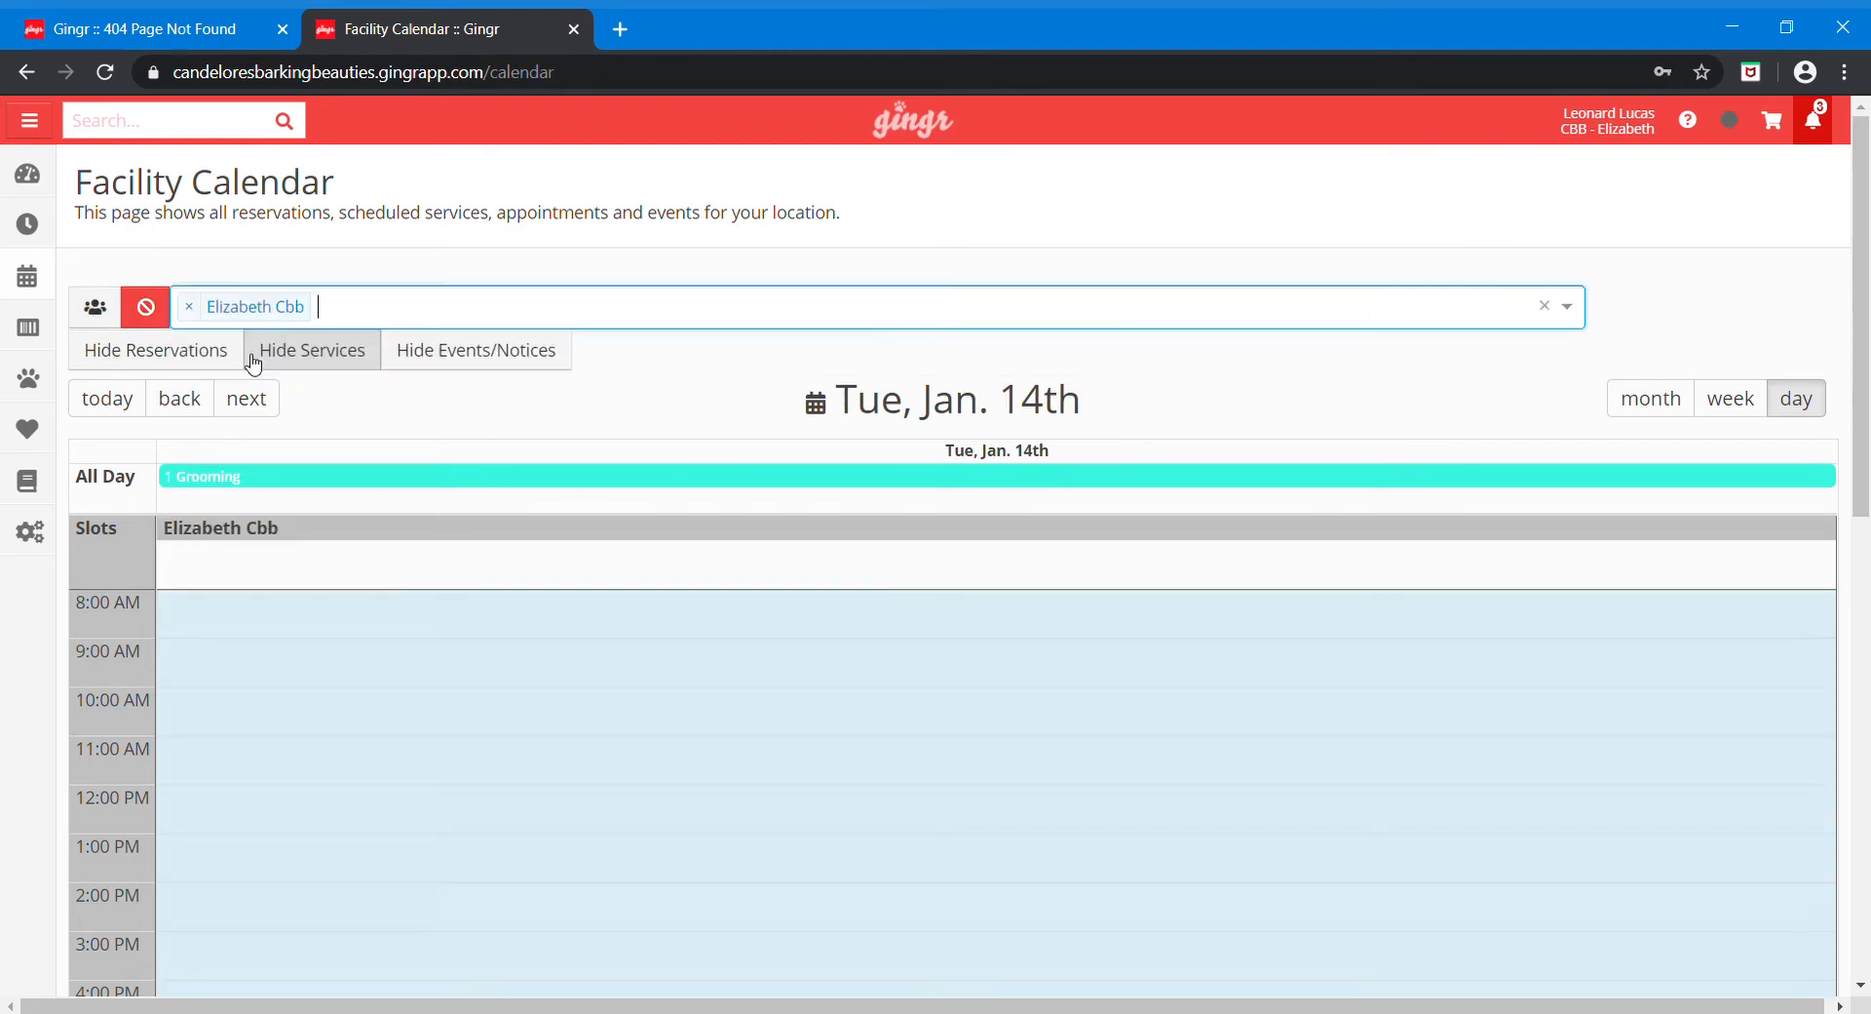
left_click(102, 315)
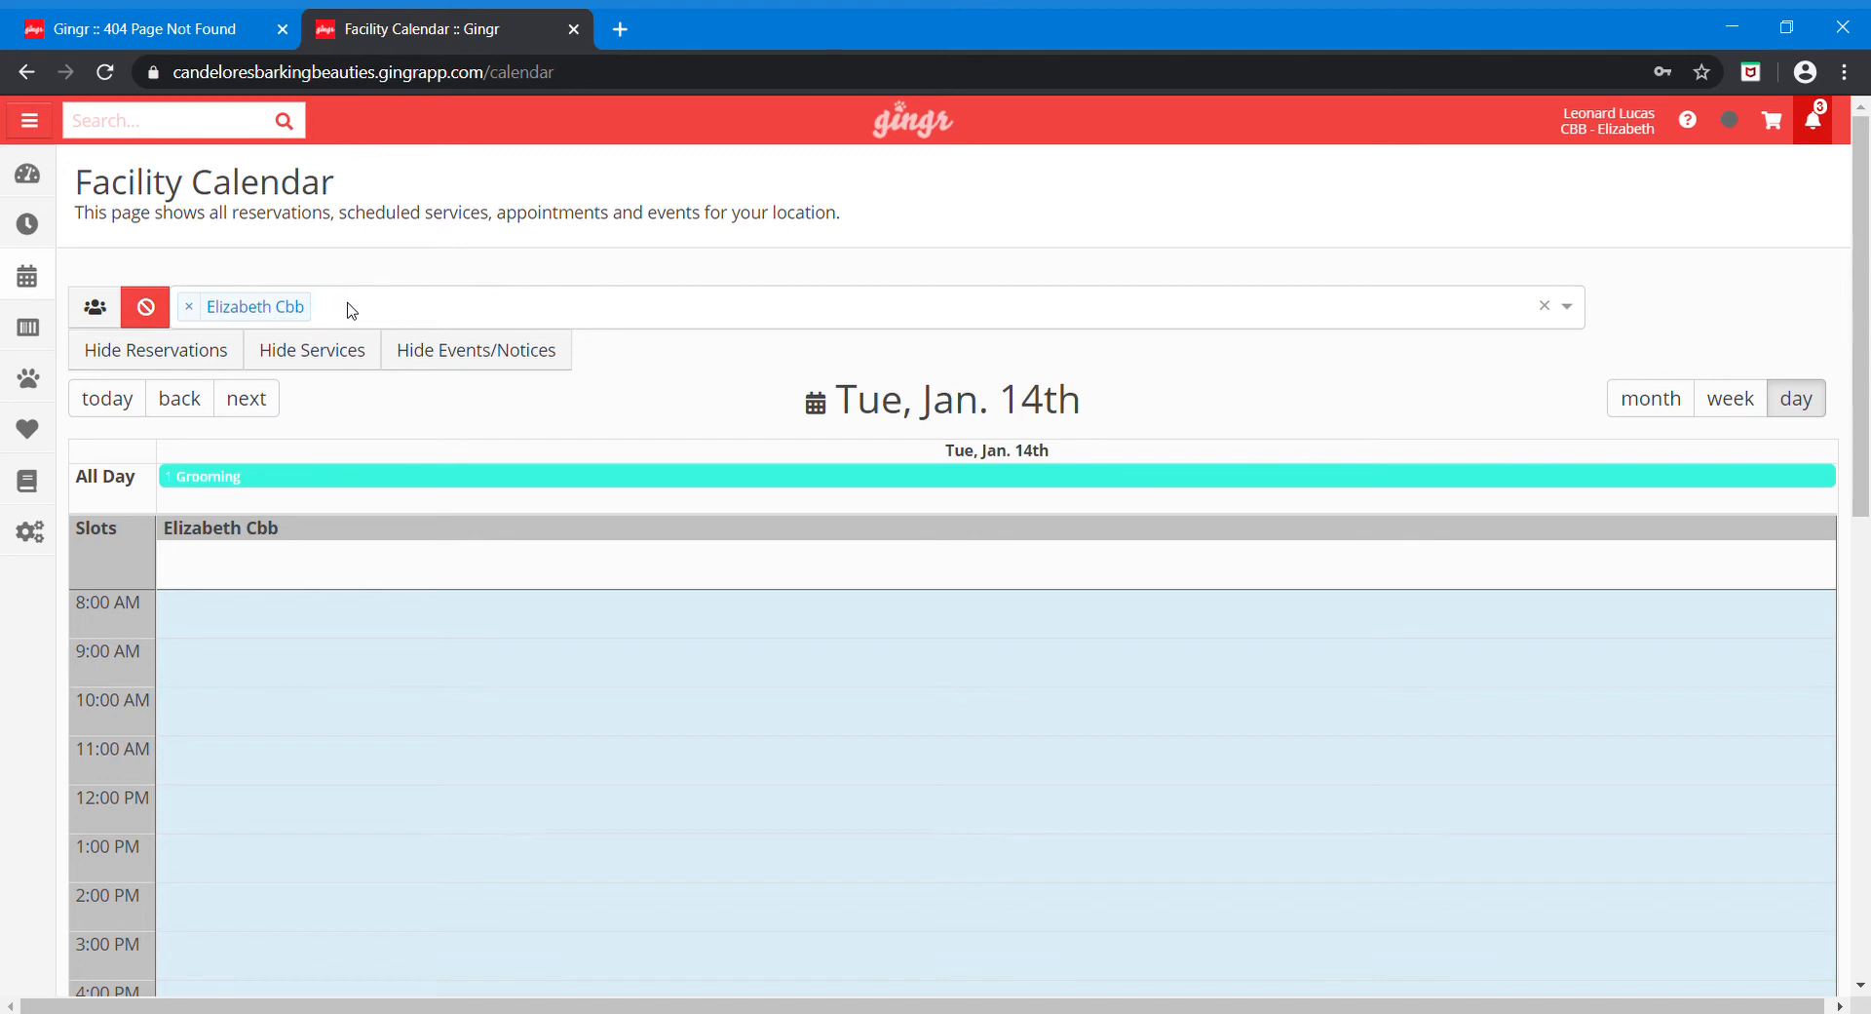
left_click(148, 313)
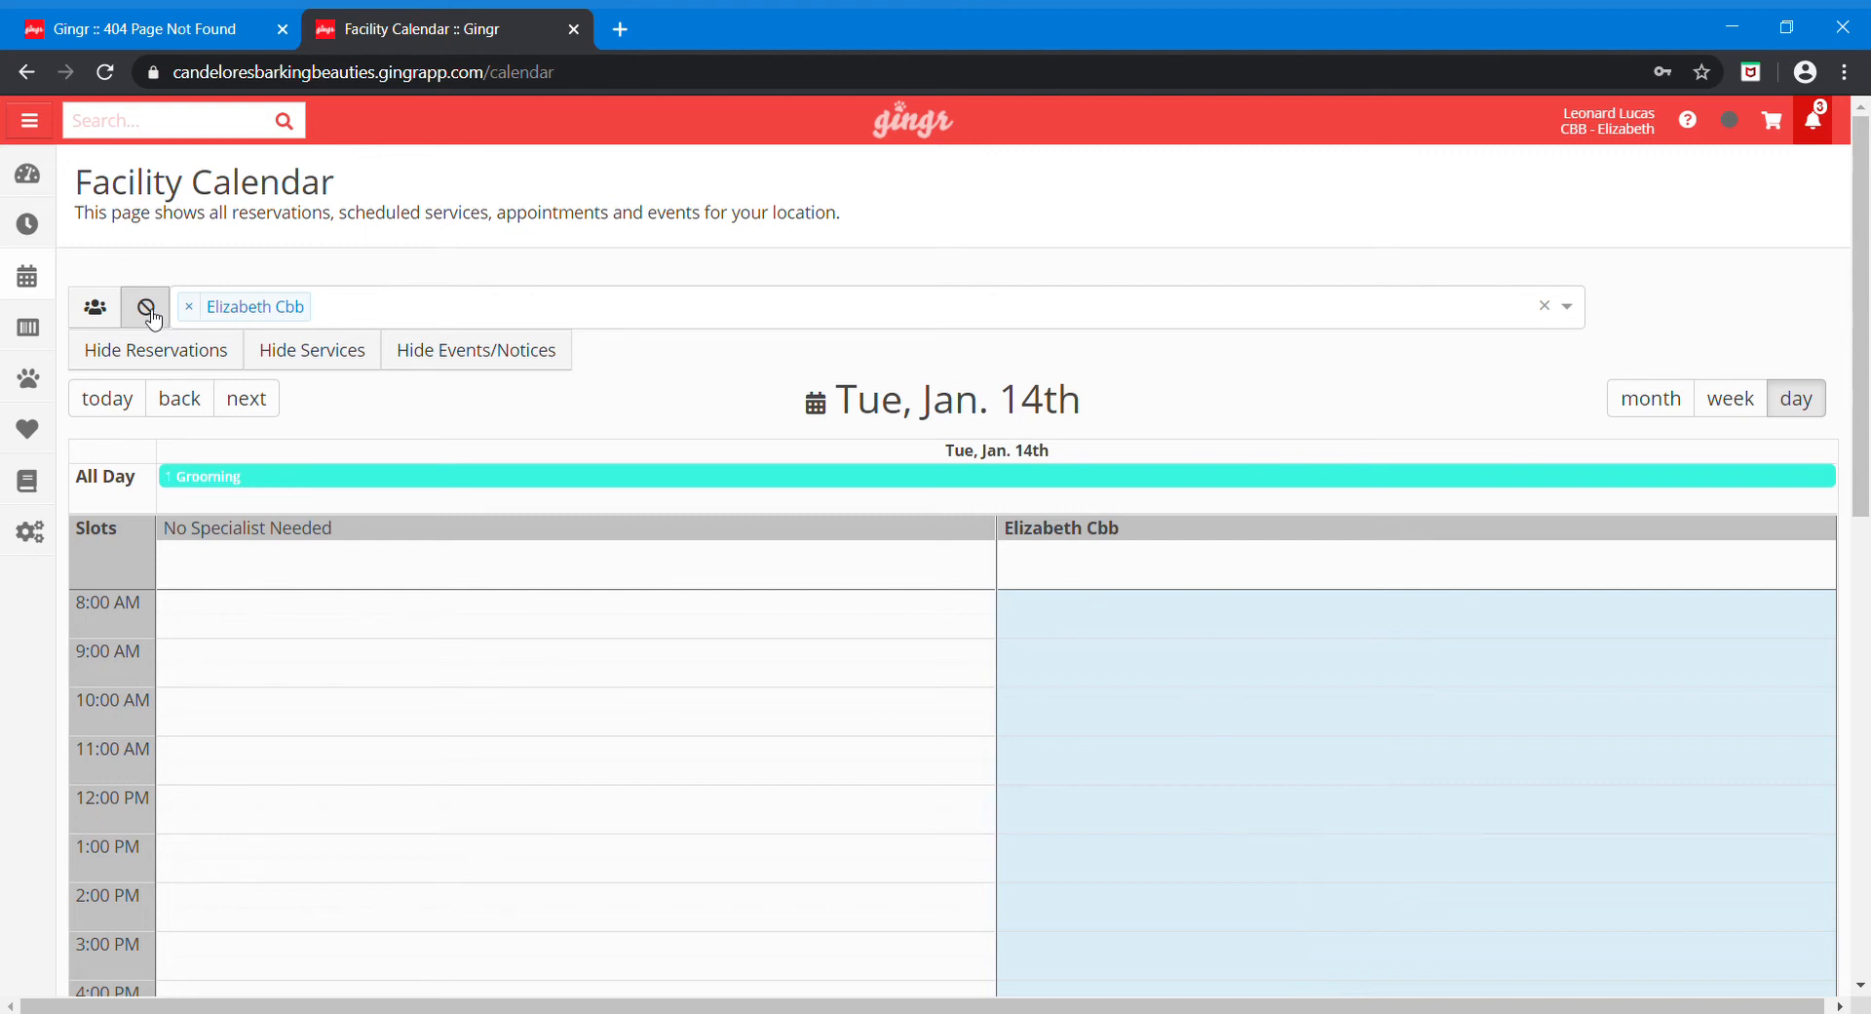
left_click(148, 310)
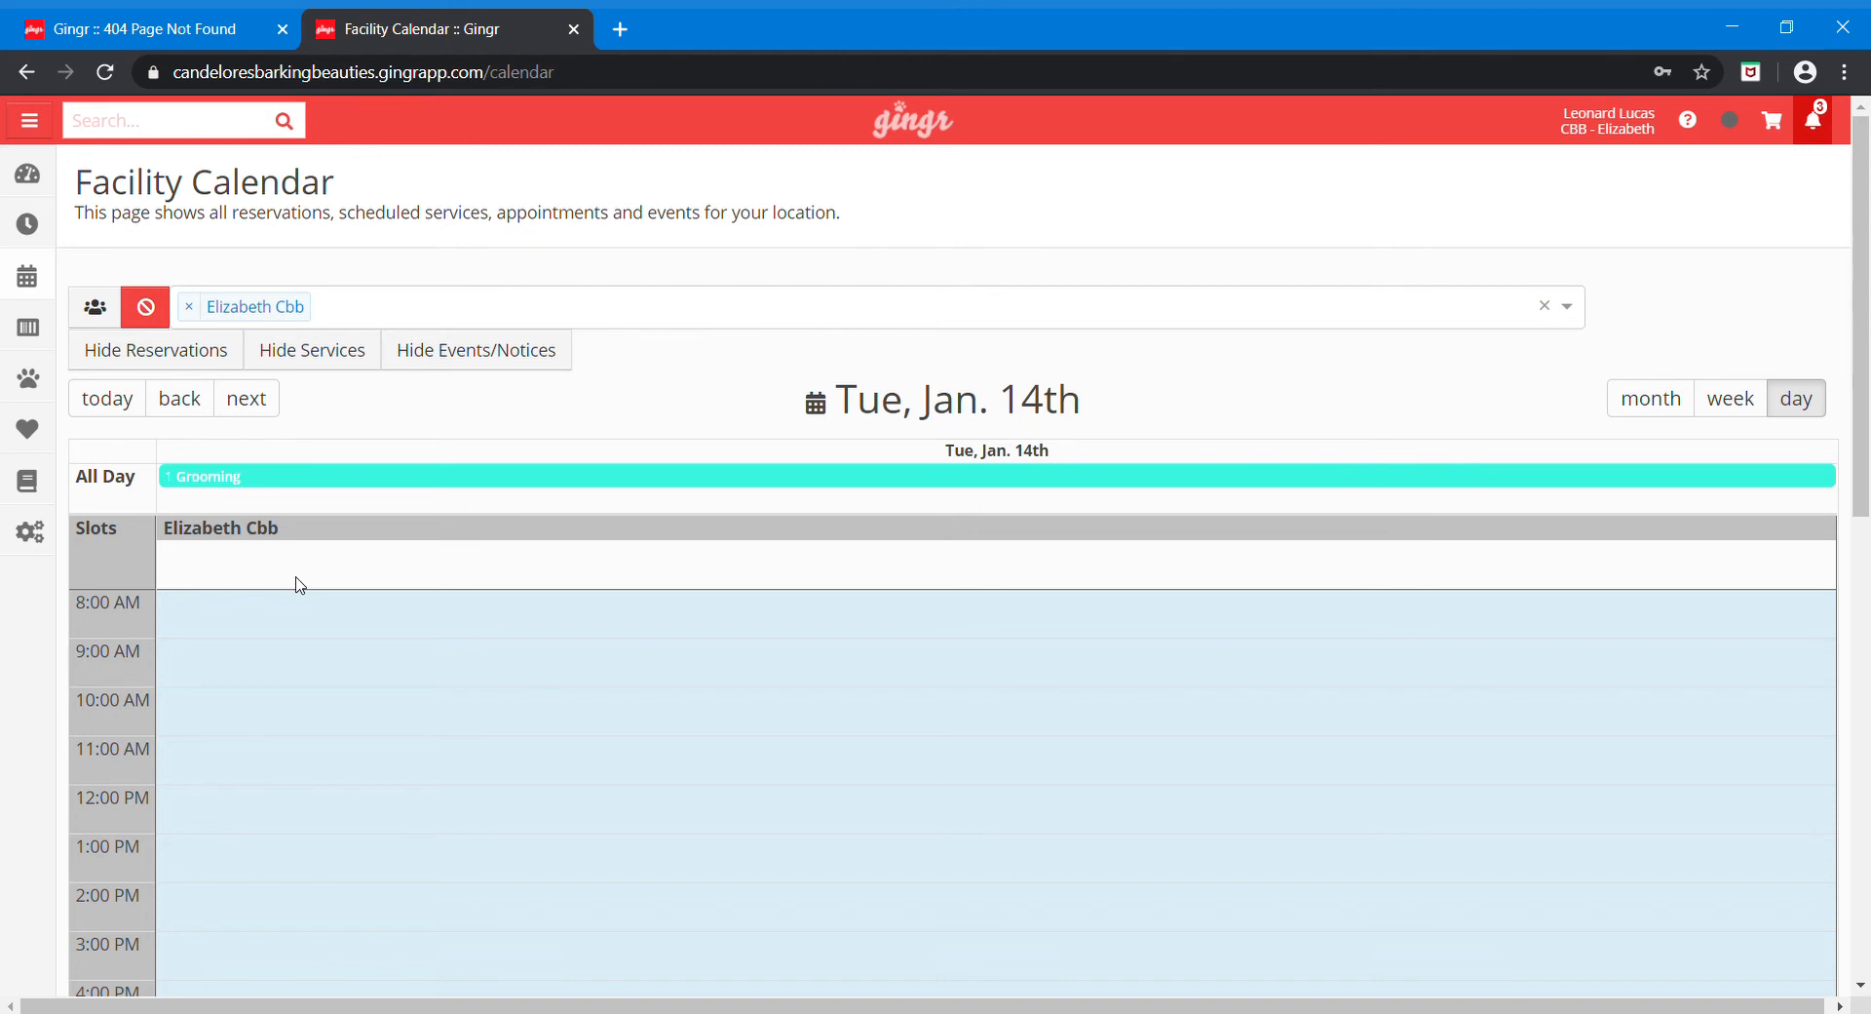
scroll(300, 585, "down", 2)
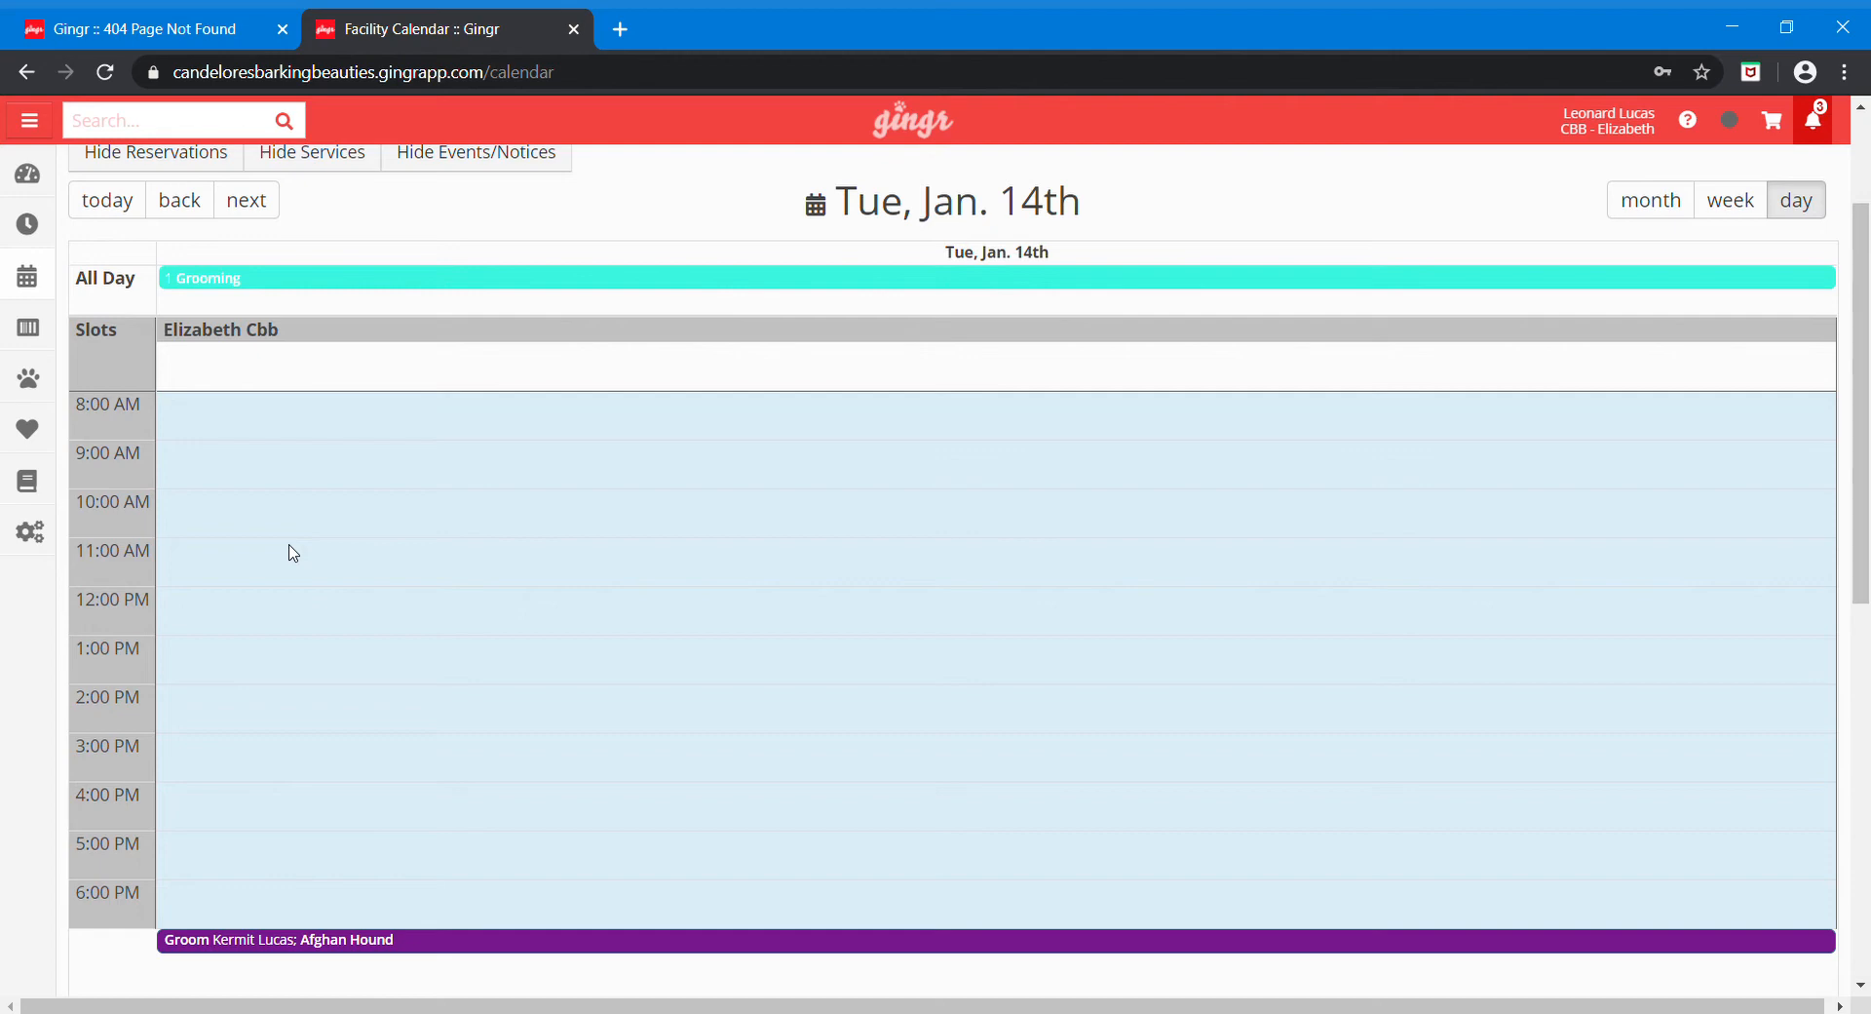
Step: Book a (2) Silver Bath service in an empty Jan. 14 calendar time slot
left_click(293, 553)
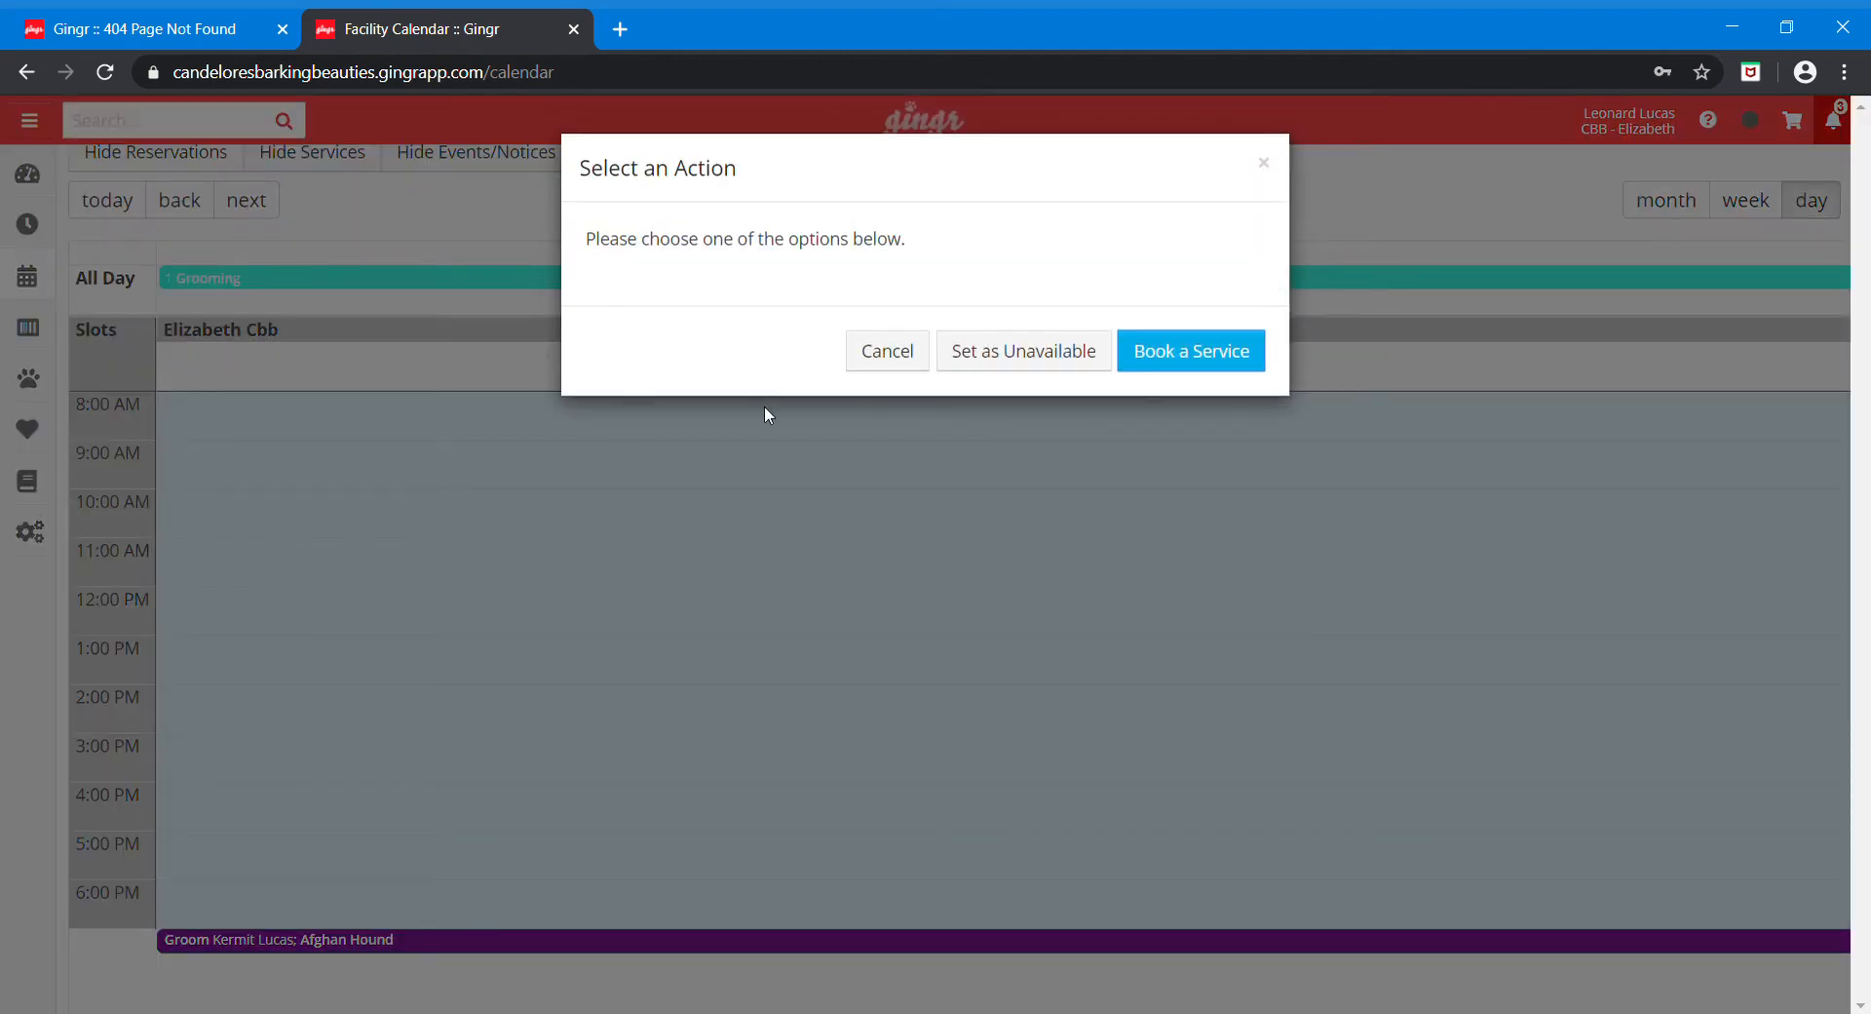
left_click(1212, 366)
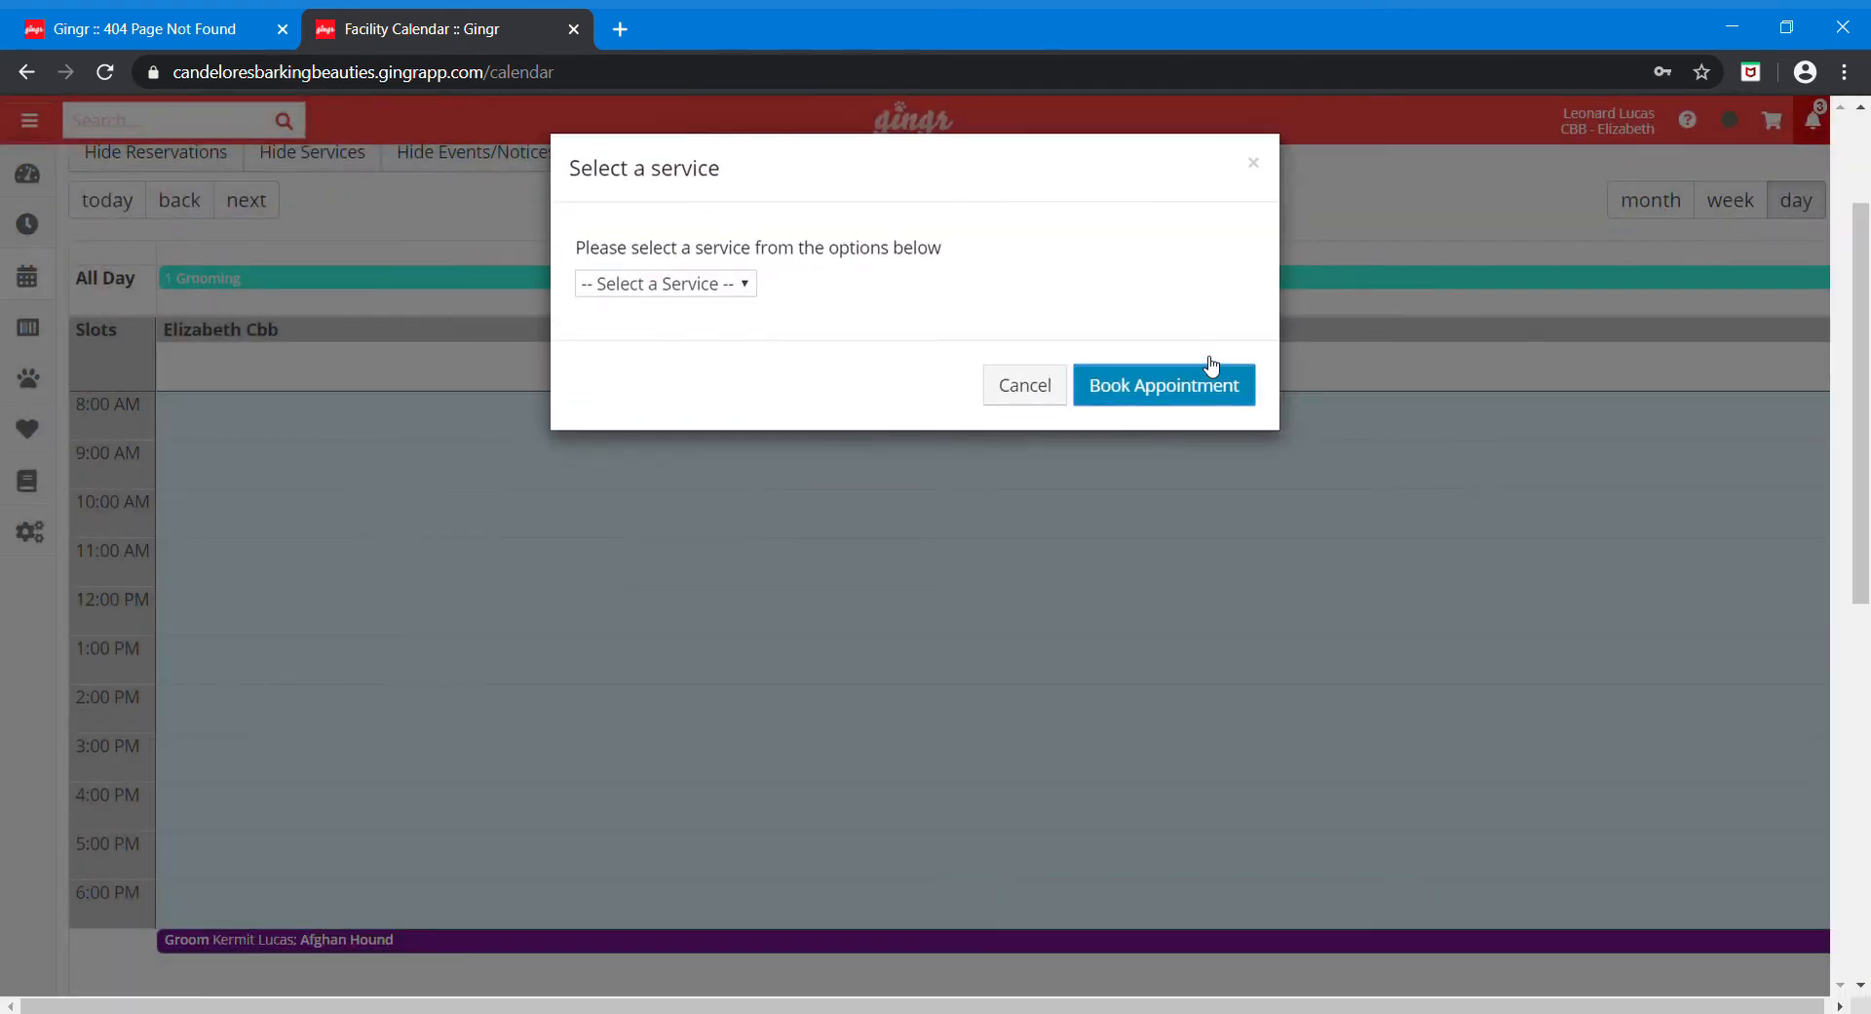
left_click(748, 286)
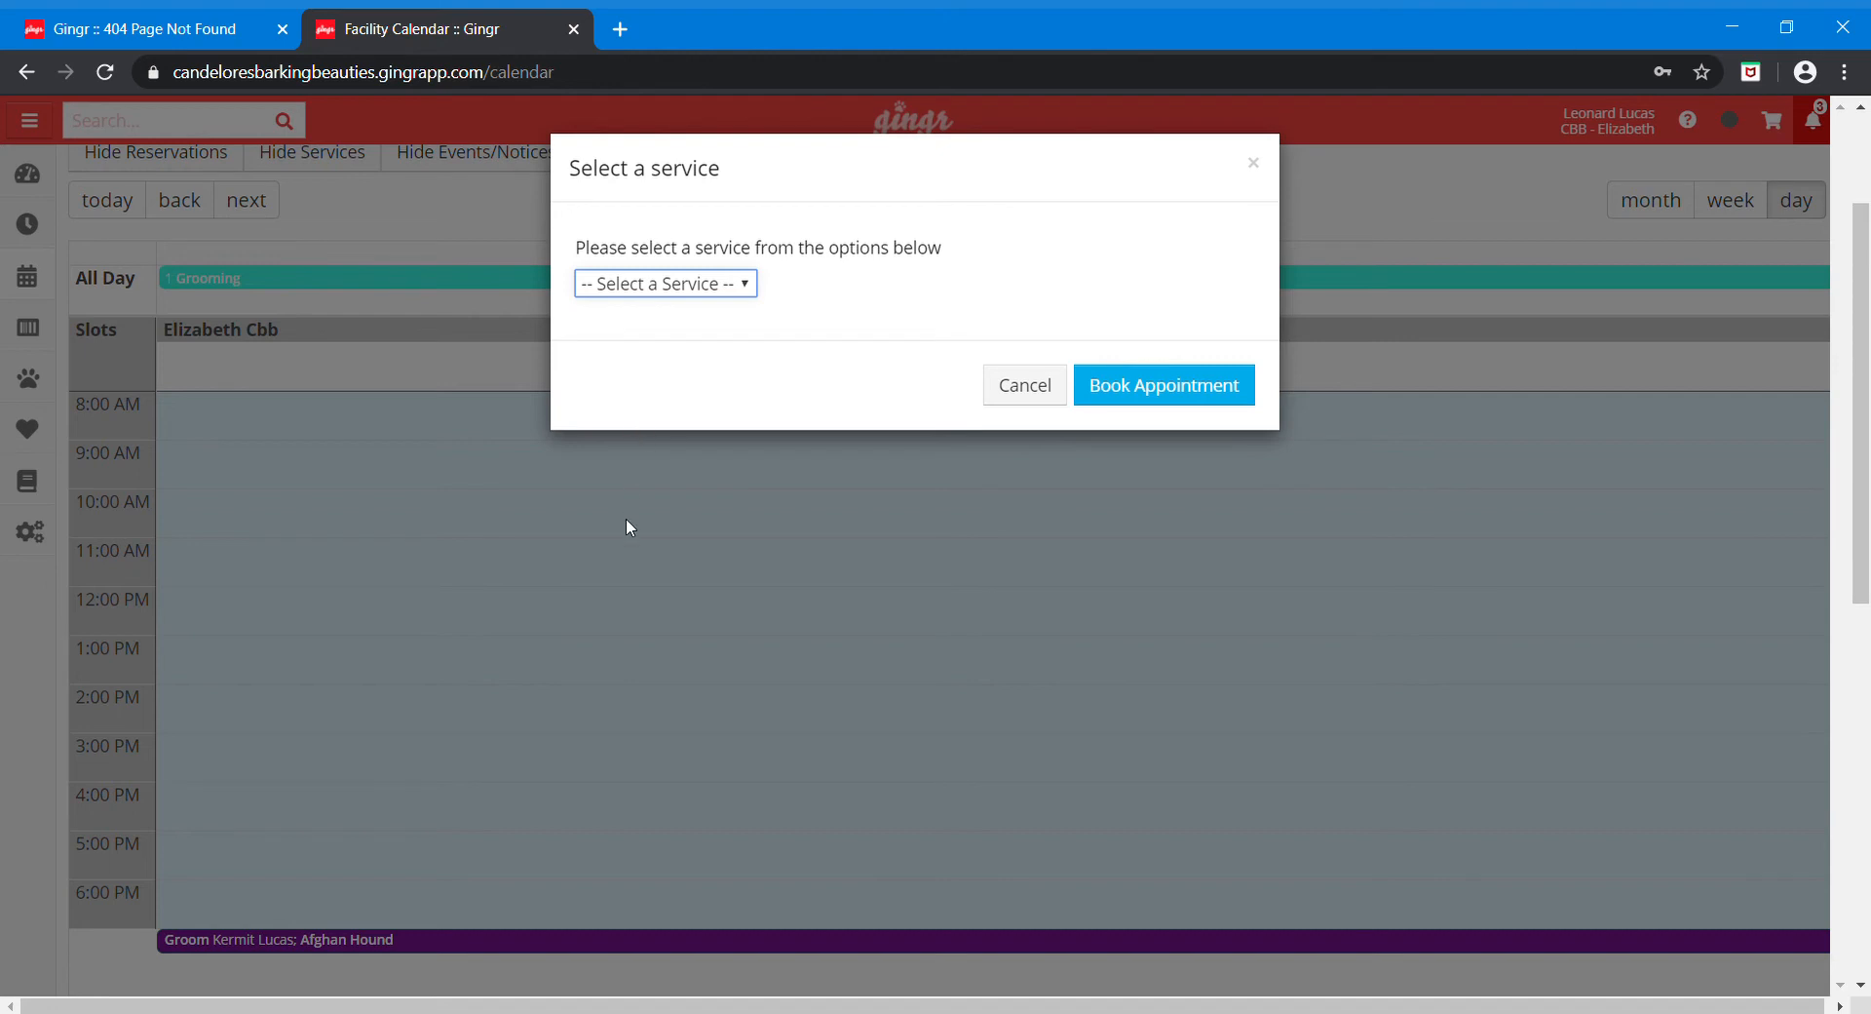
left_click(632, 414)
Step: Continue to the New Appointment form and search pets by the owner's name, then phone number
left_click(1166, 386)
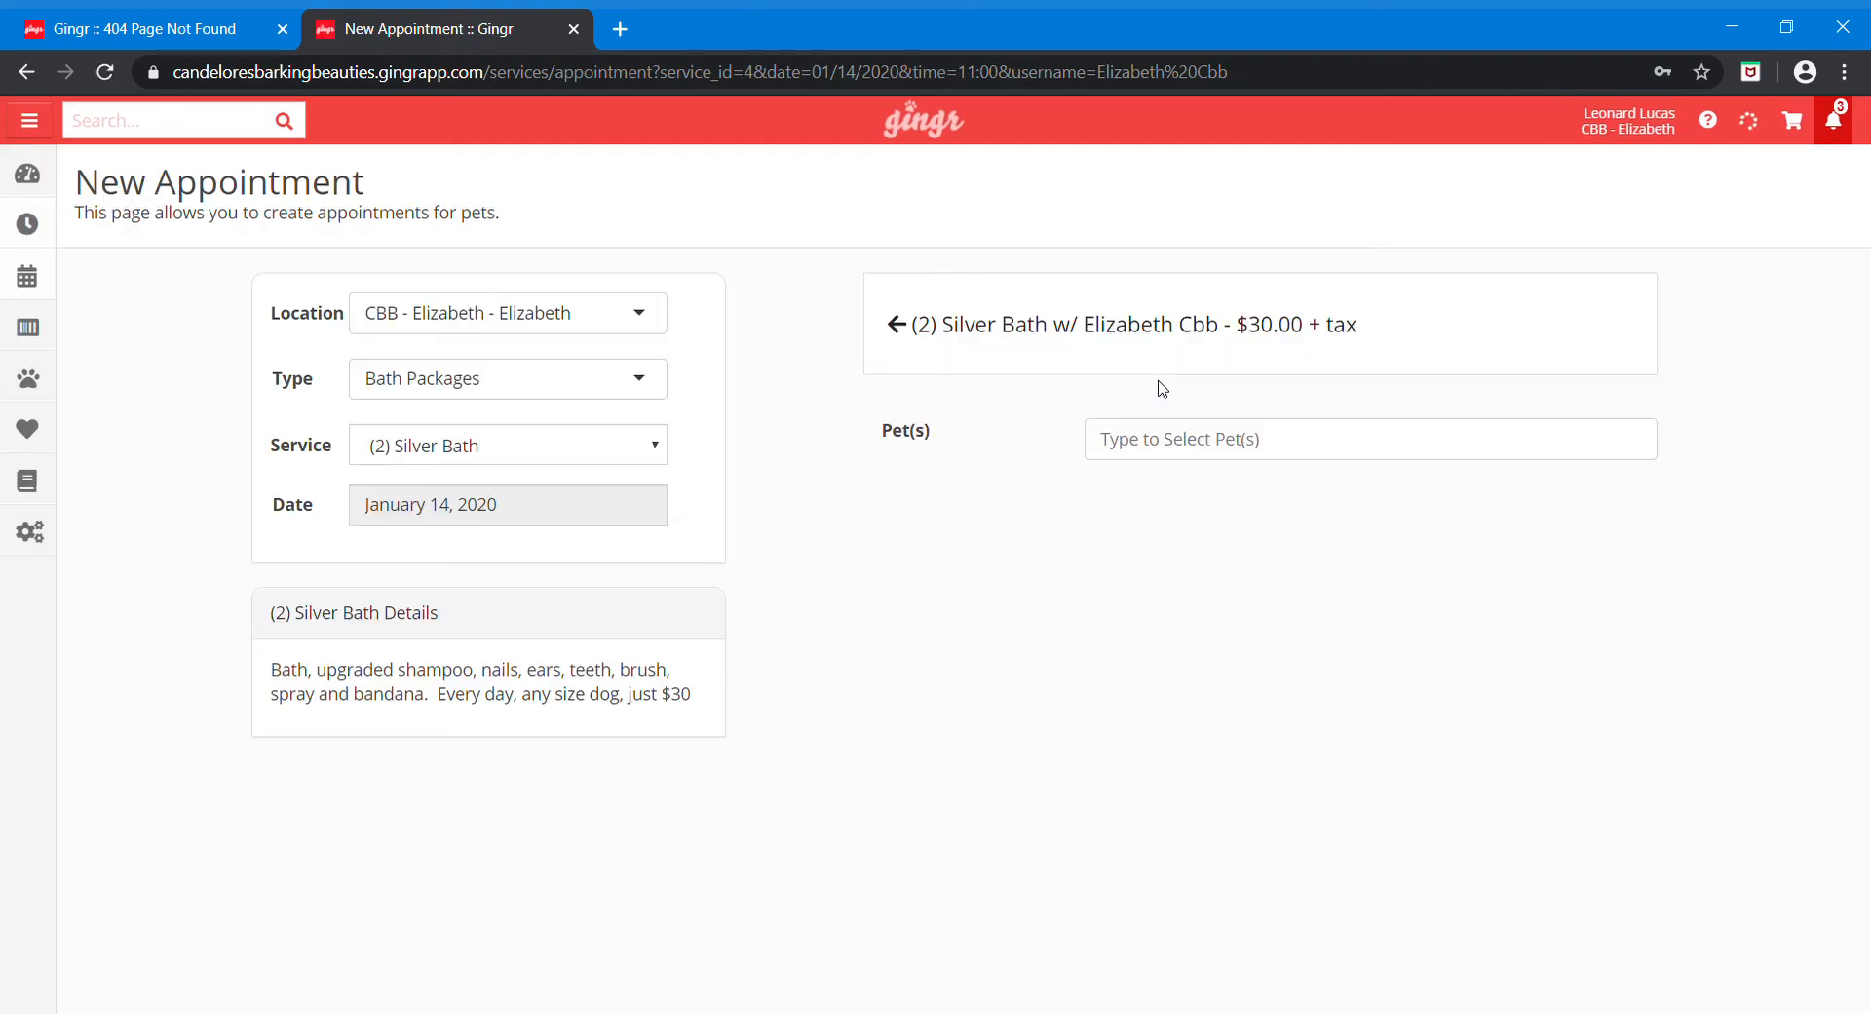
left_click(1175, 452)
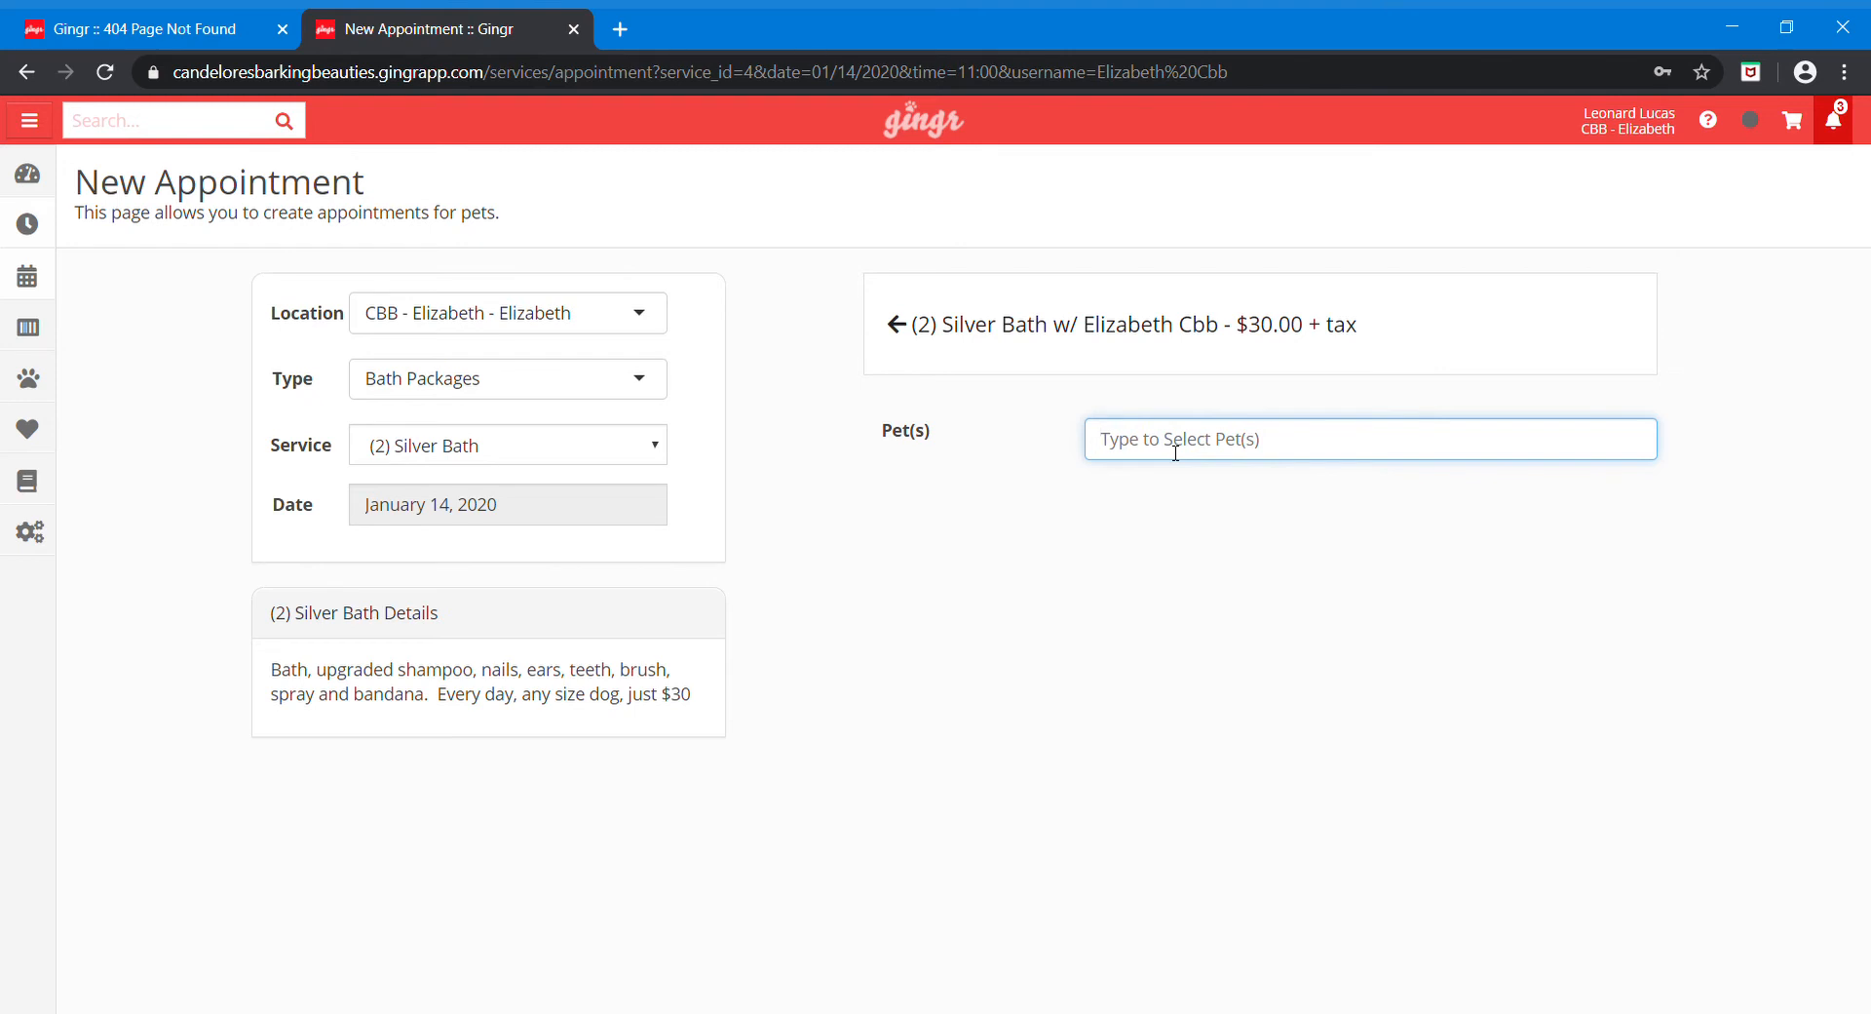
type("lenny")
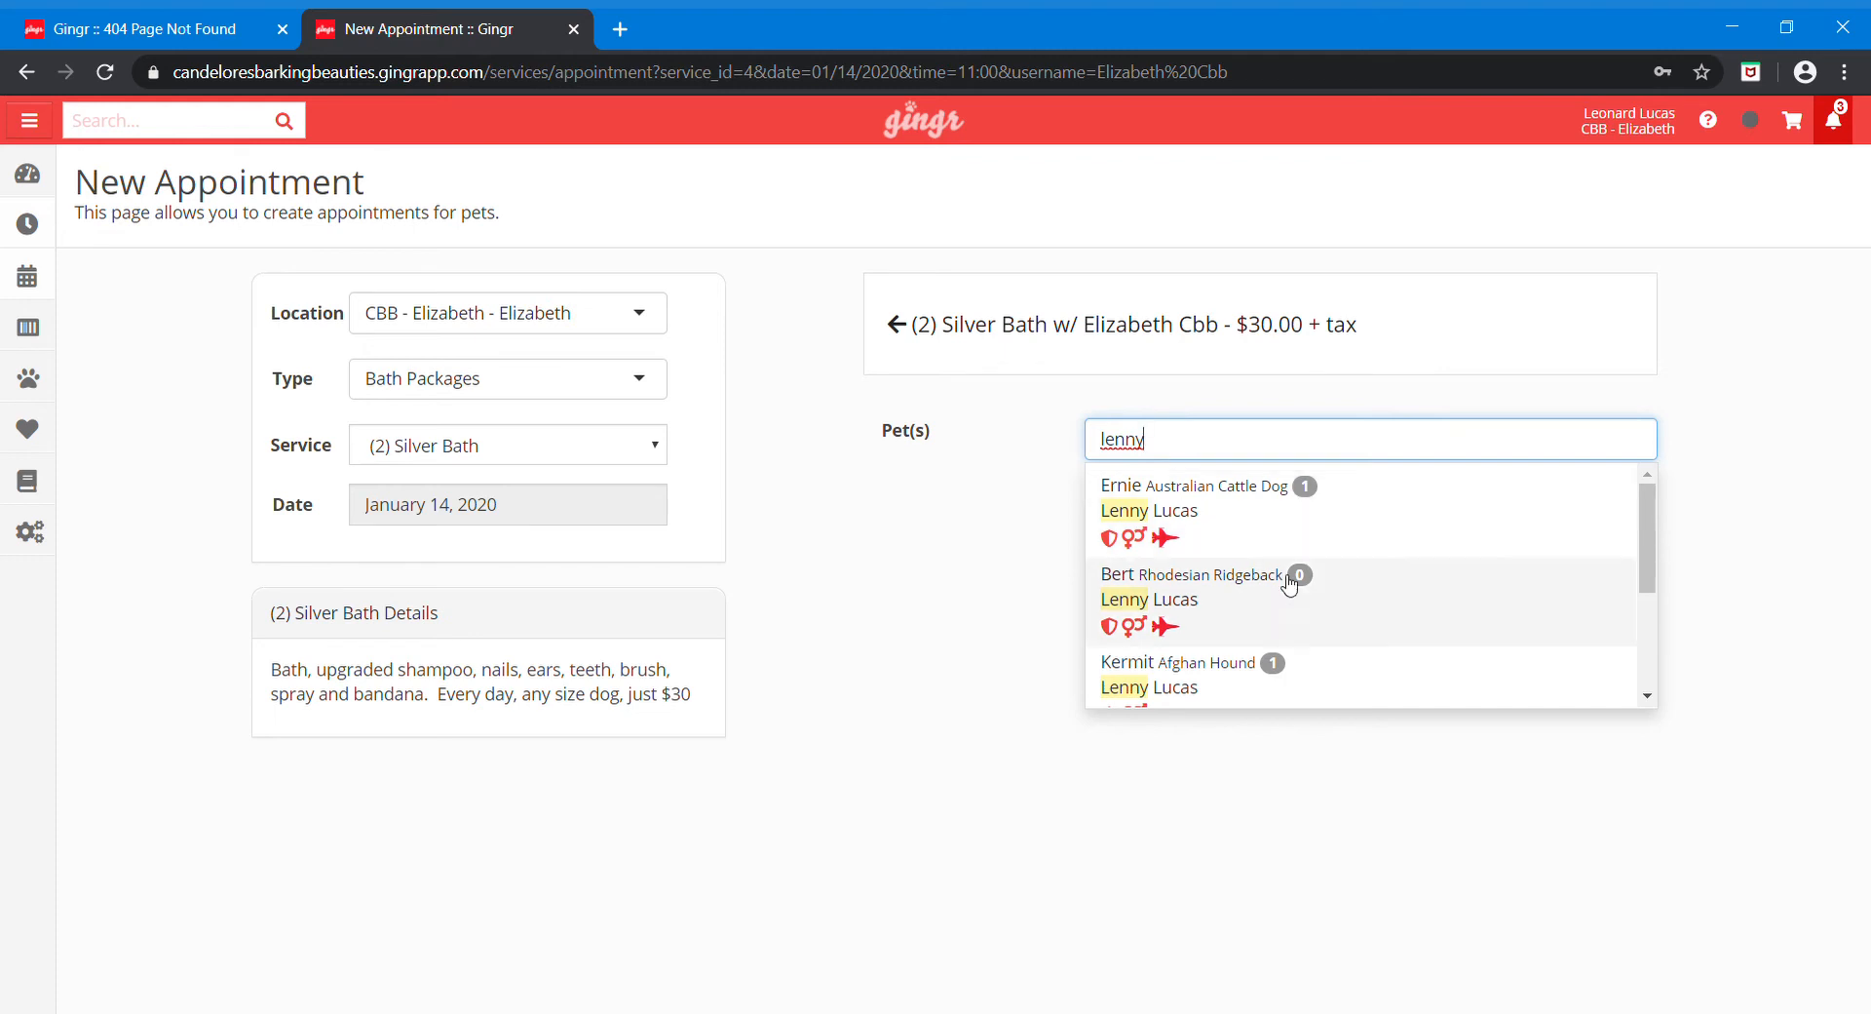
scroll(1328, 623, "down", 2)
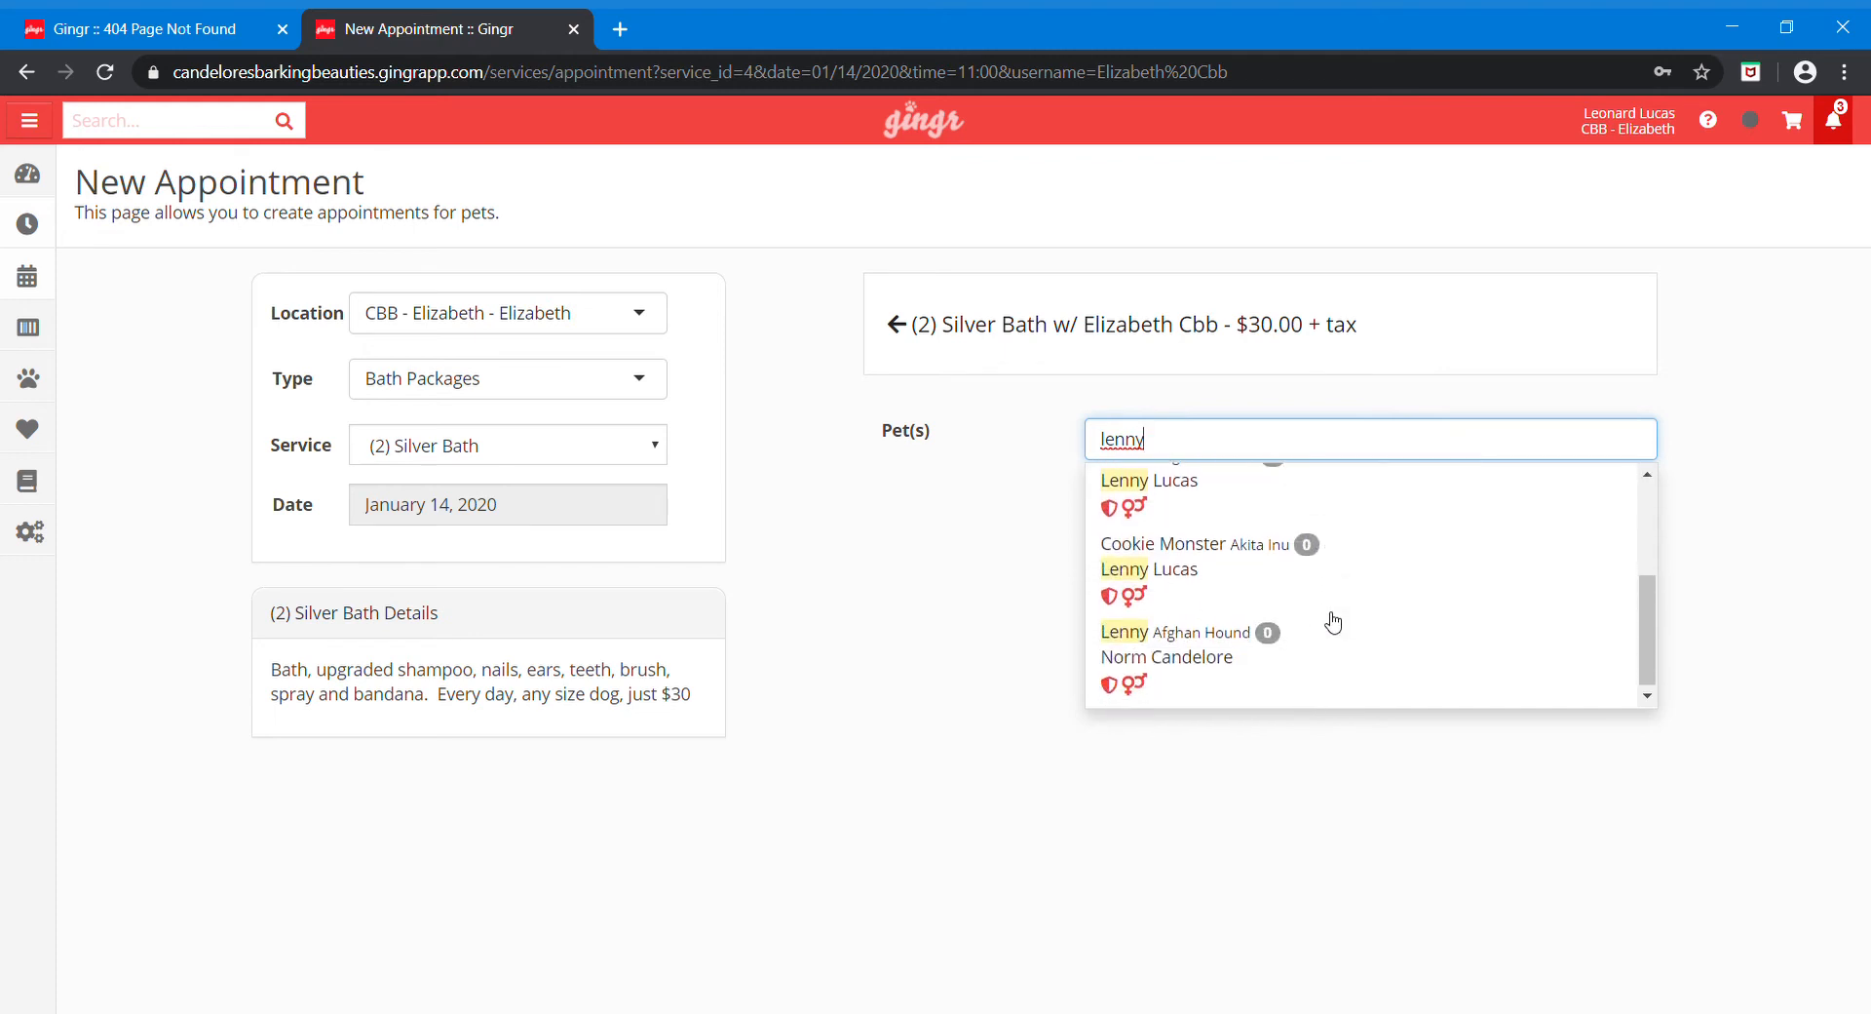
scroll(1328, 620, "up", 3)
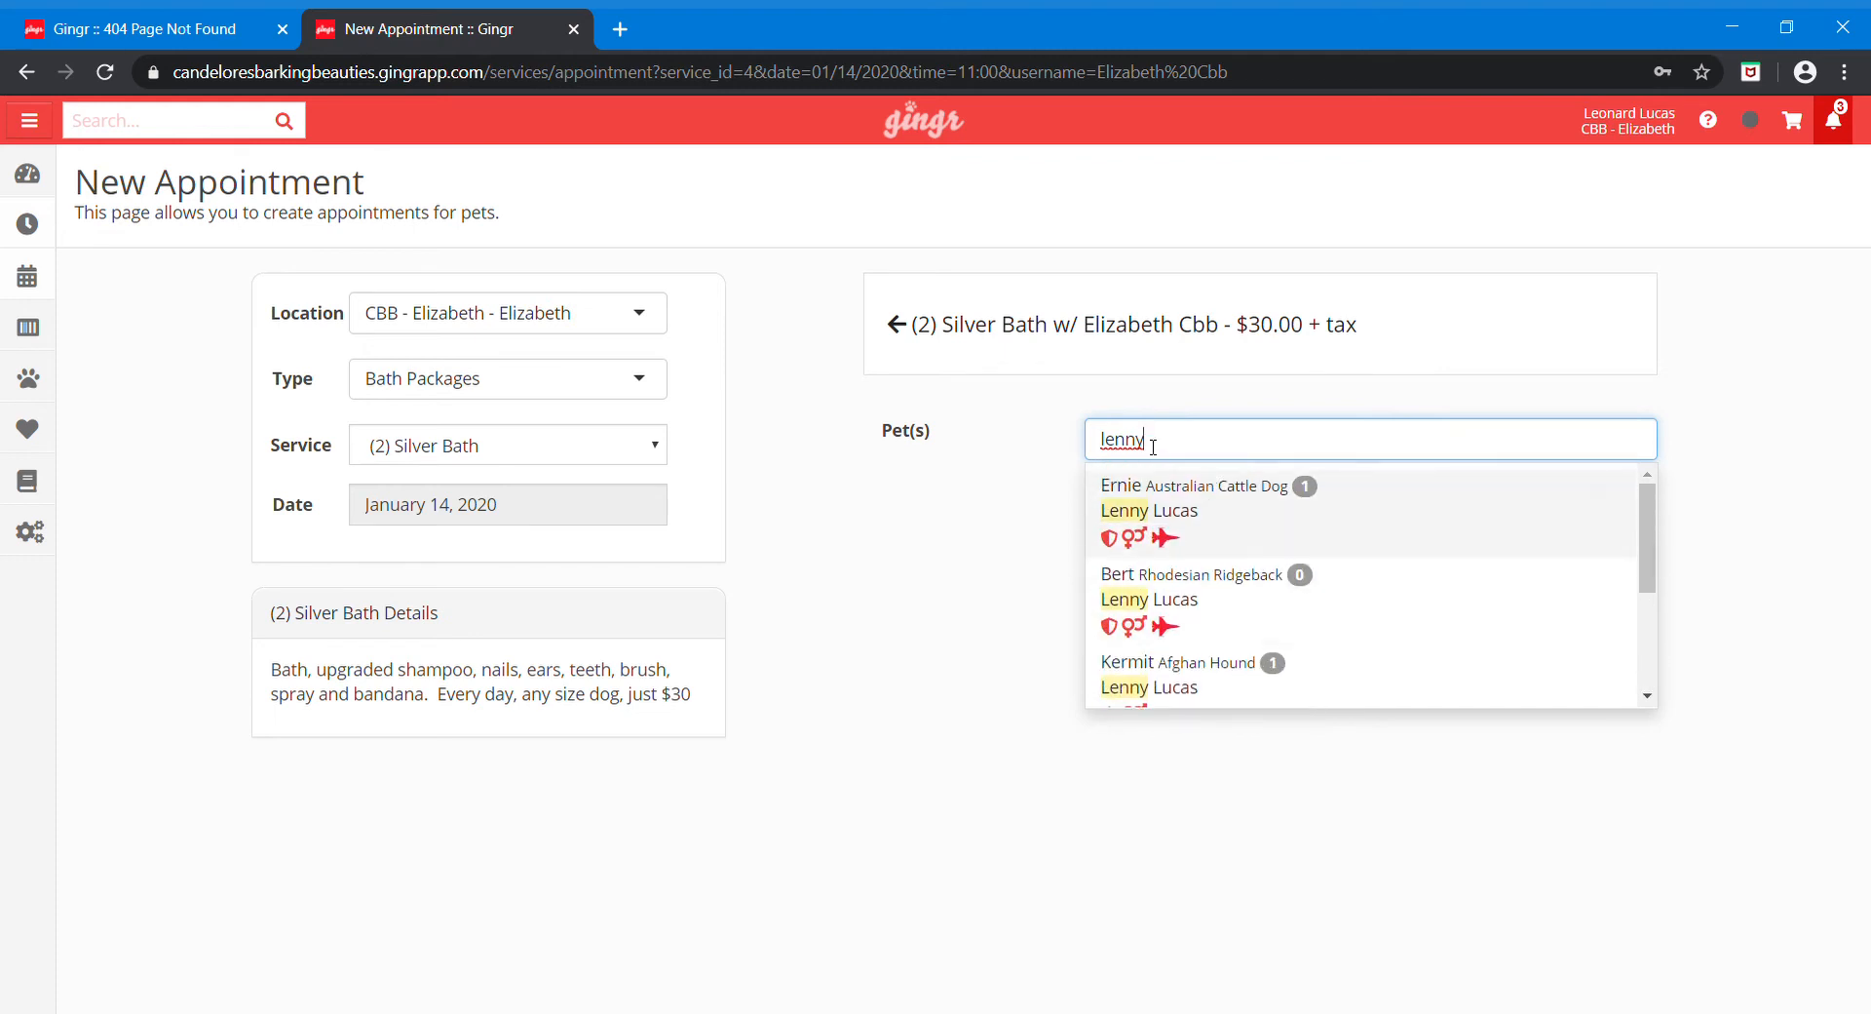
left_click_drag(1152, 443, 1095, 444)
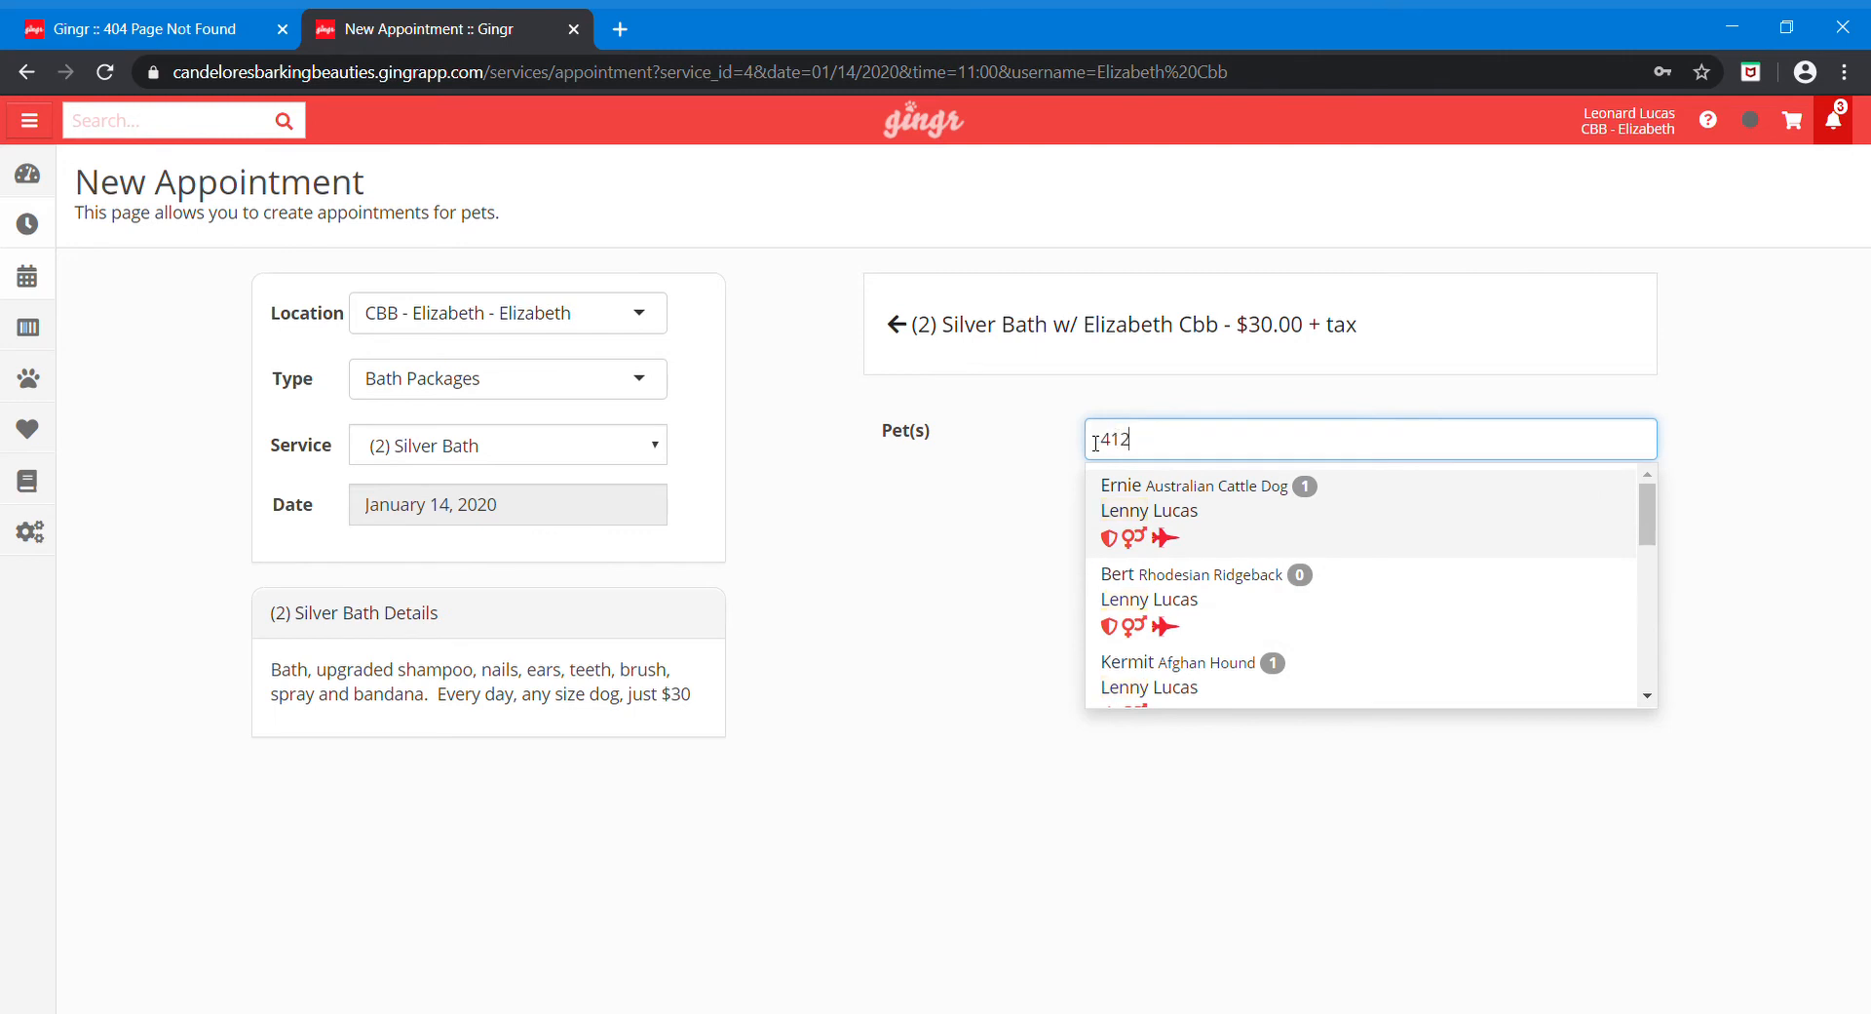
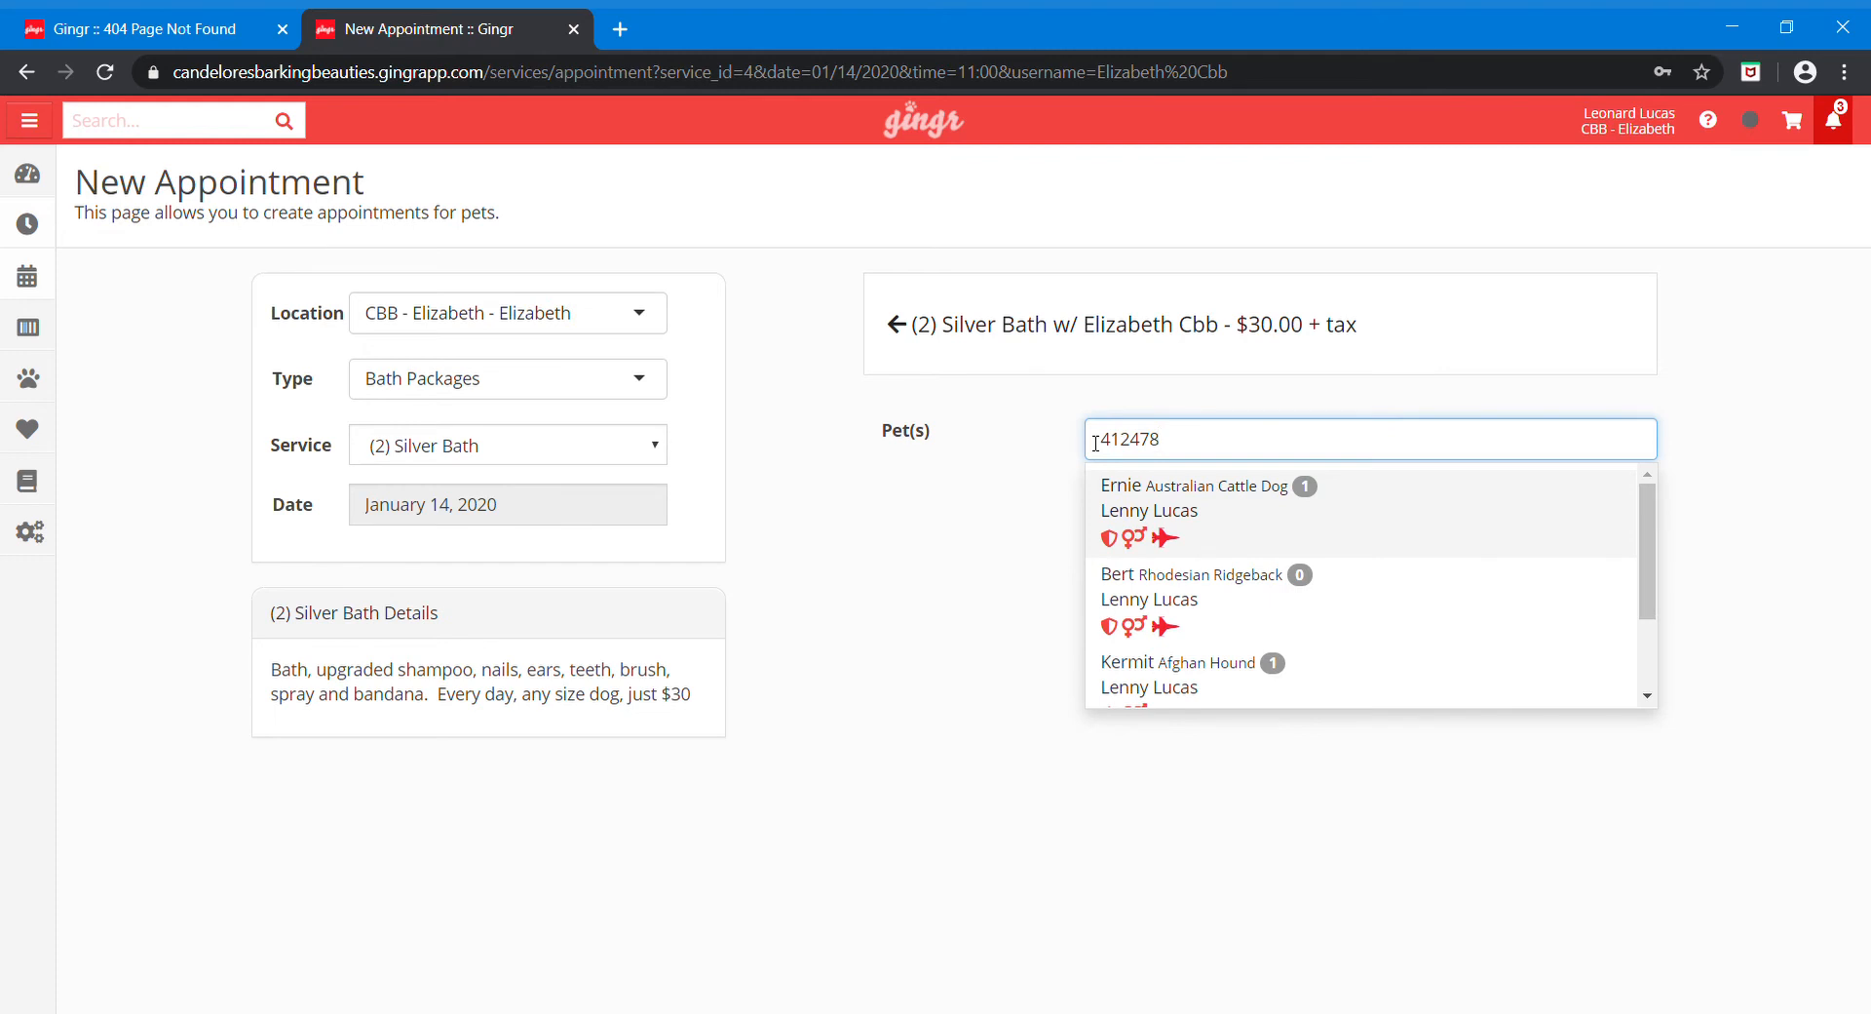
mouse_move(1647, 526)
left_mouse_down()
mouse_move(1648, 632)
mouse_move(1633, 493)
left_mouse_up()
Step: Replace the pet search with 'bert' and add Bert the Rhodesian Ridgeback to the appointment
key("BackSpace")
key("BackSpace")
key("BackSpace")
key("BackSpace")
key("BackSpace")
key("BackSpace")
key("BackSpace")
key("BackSpace")
key("BackSpace")
key("BackSpace")
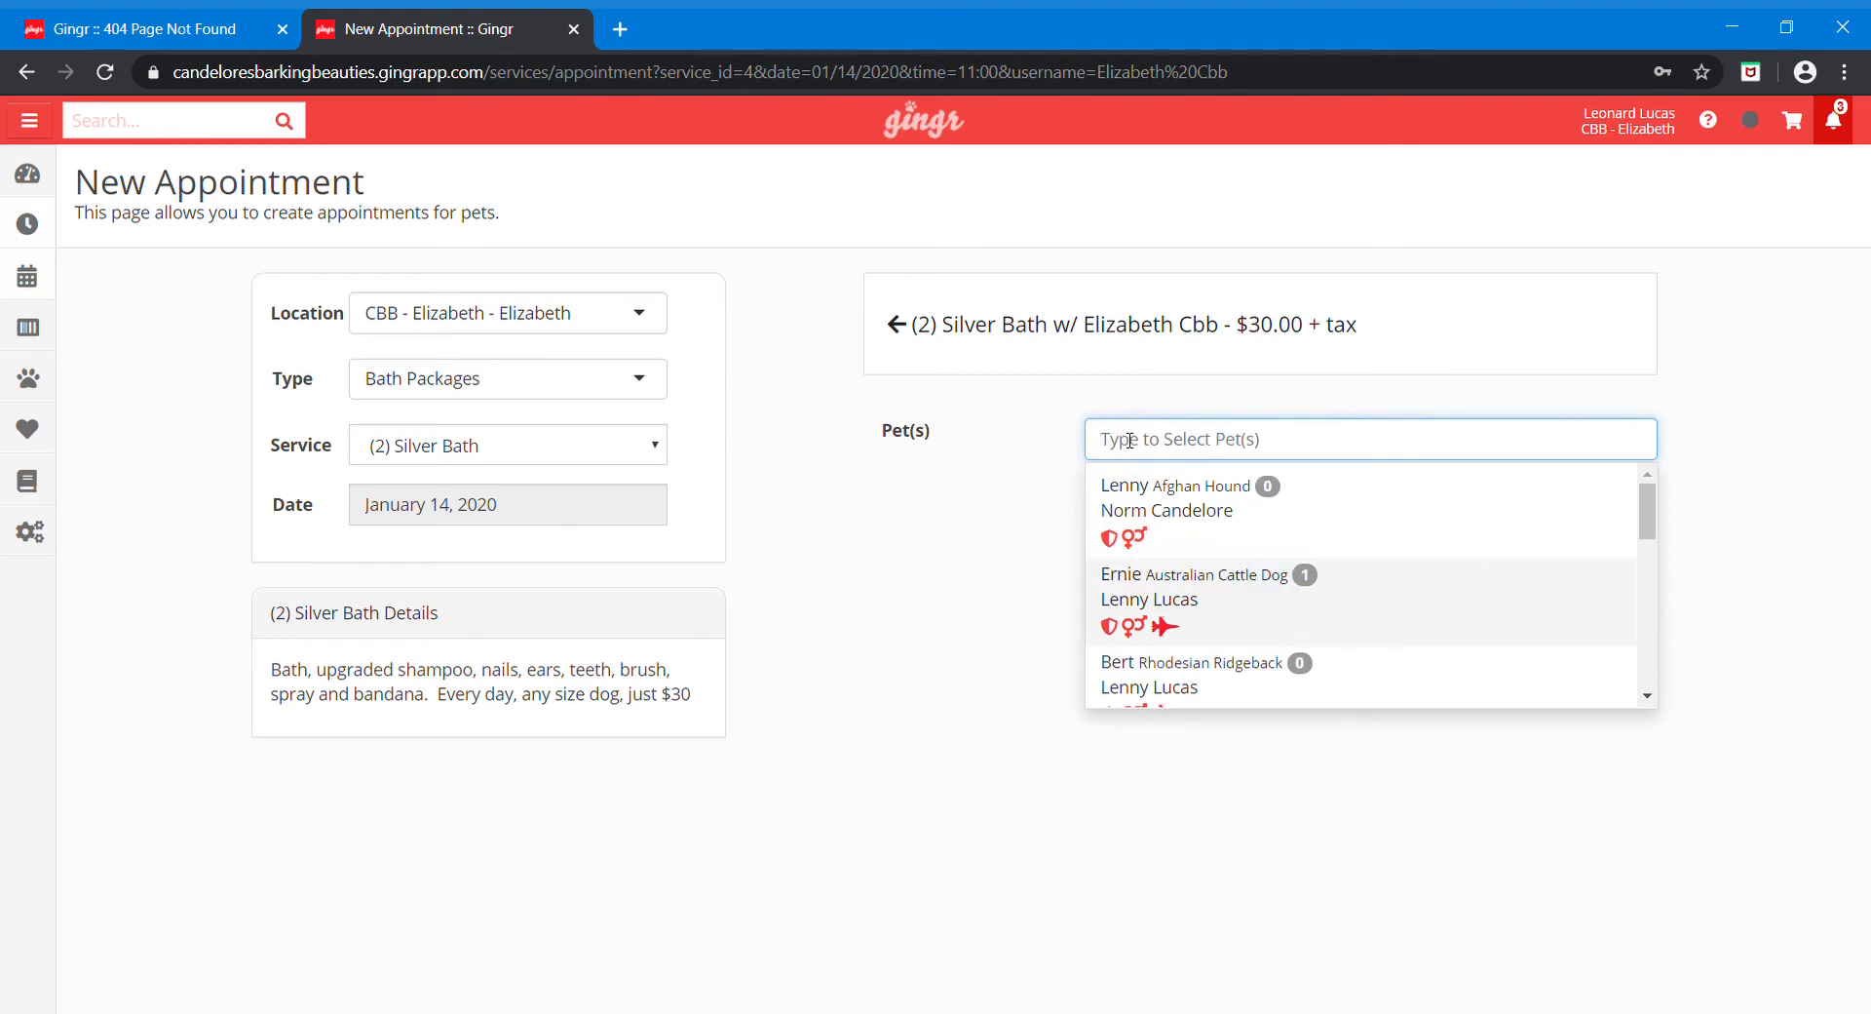
type("ber")
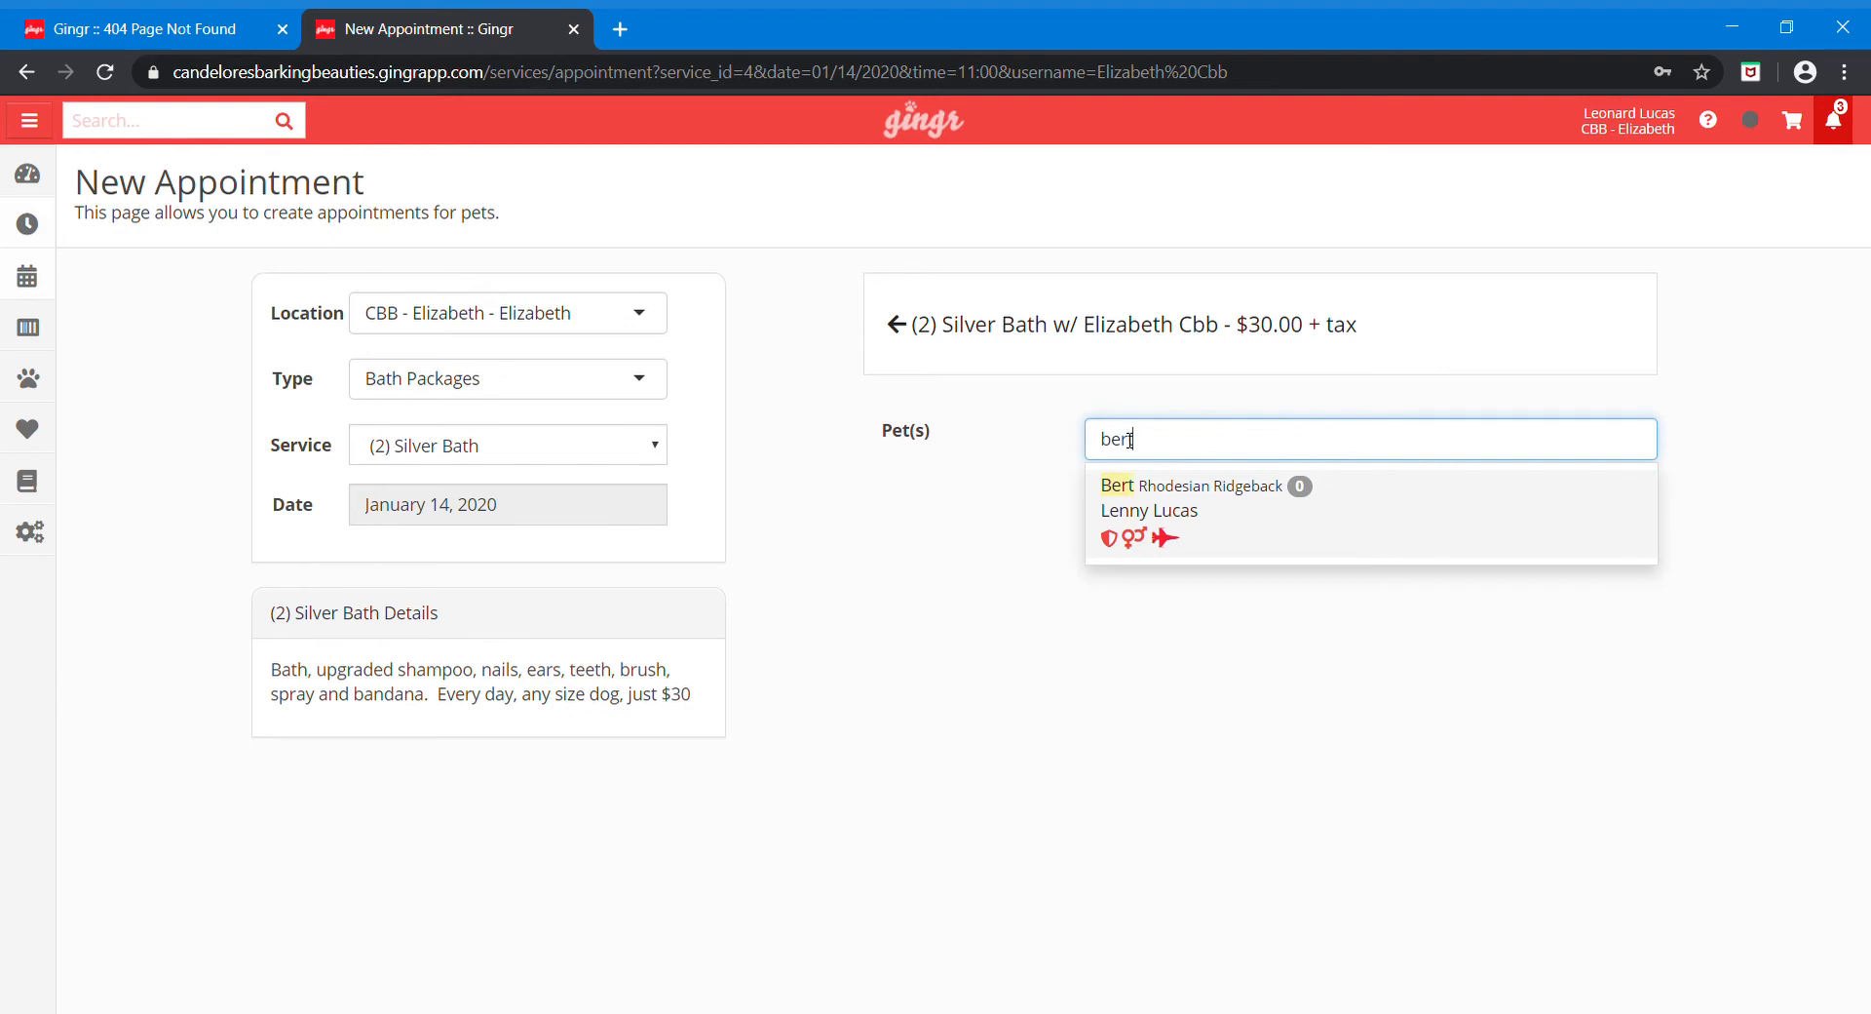
type("t")
left_click(1189, 495)
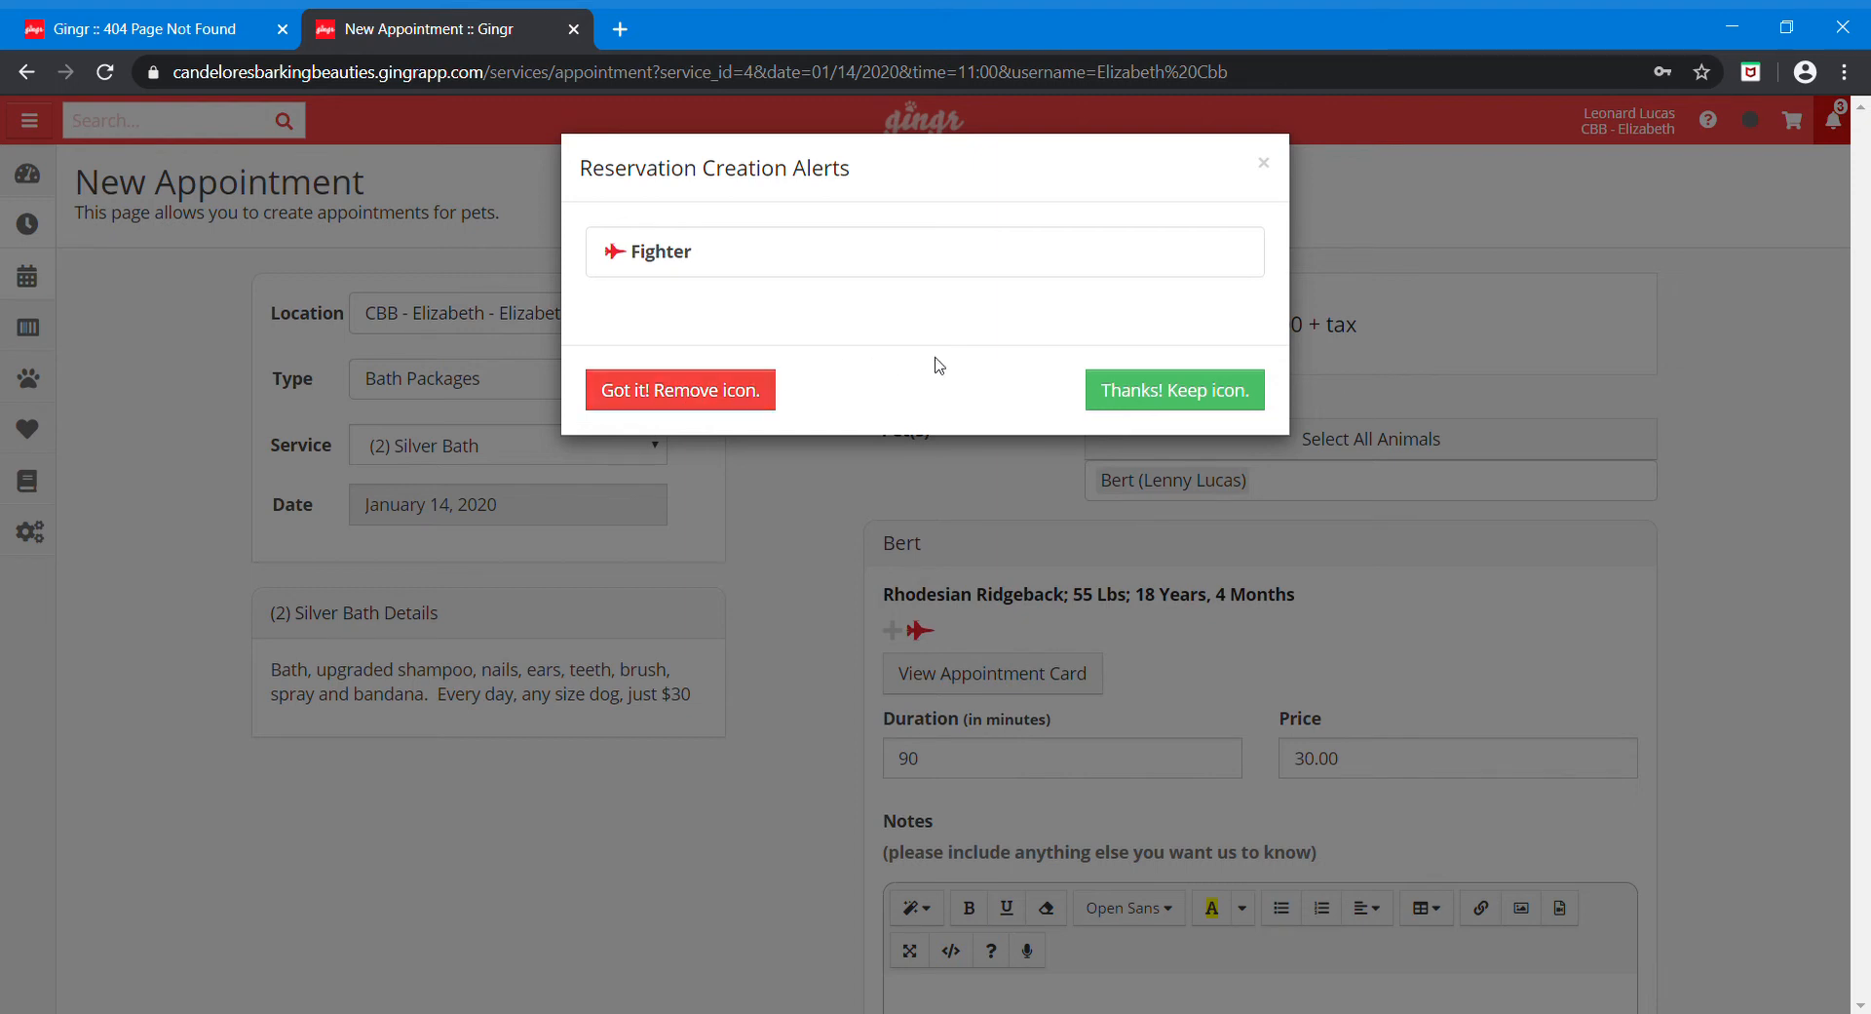
left_click(1138, 401)
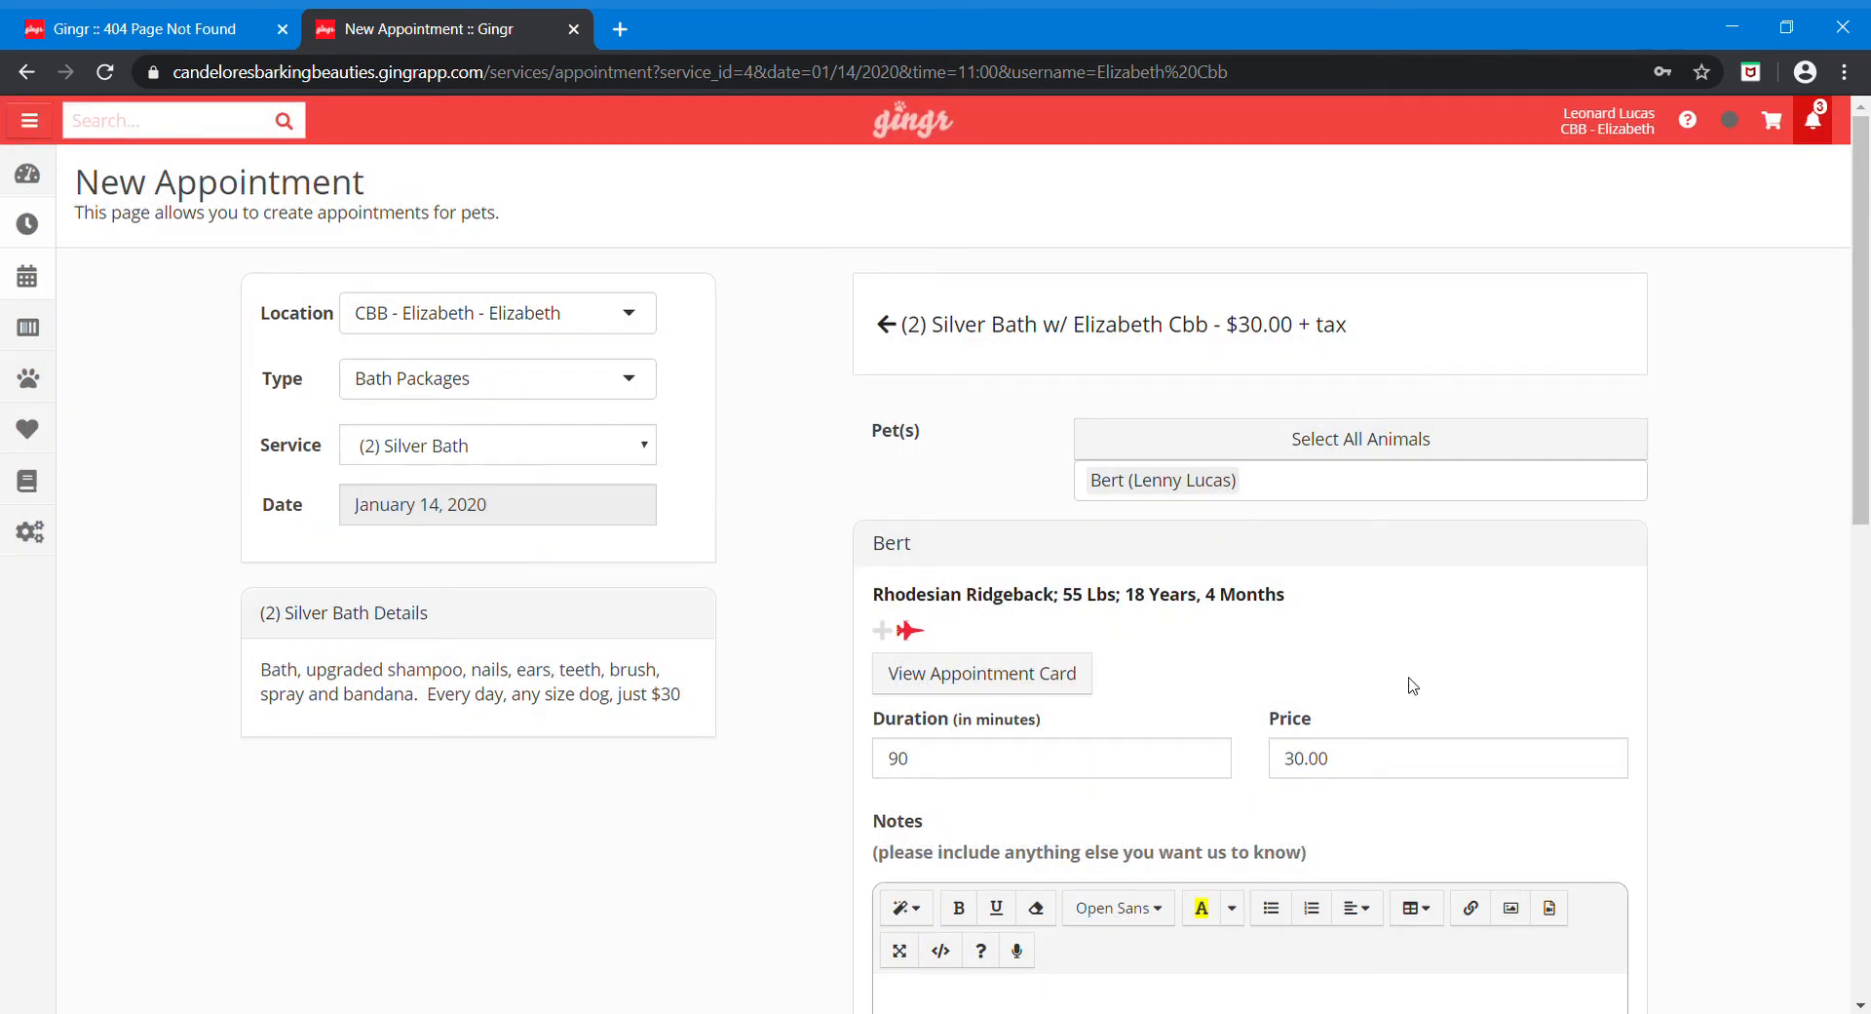
scroll(1413, 685, "down", 3)
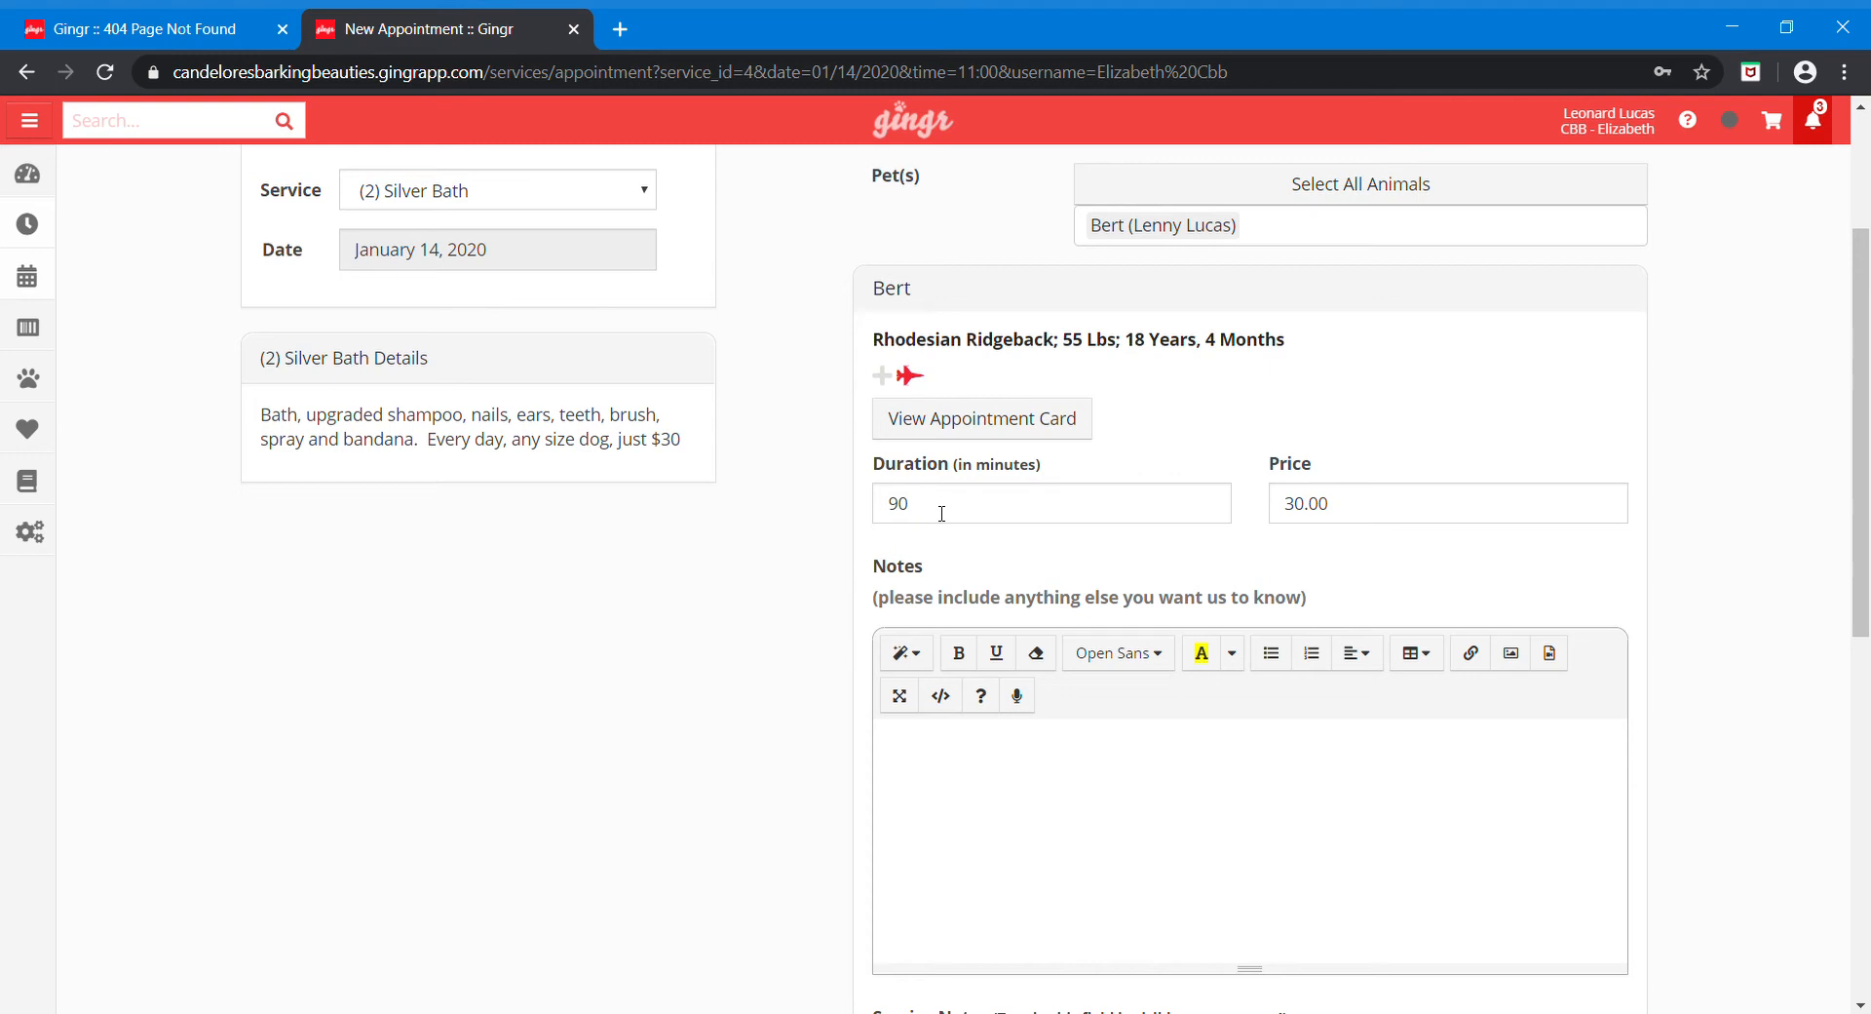
left_click_drag(941, 514, 831, 493)
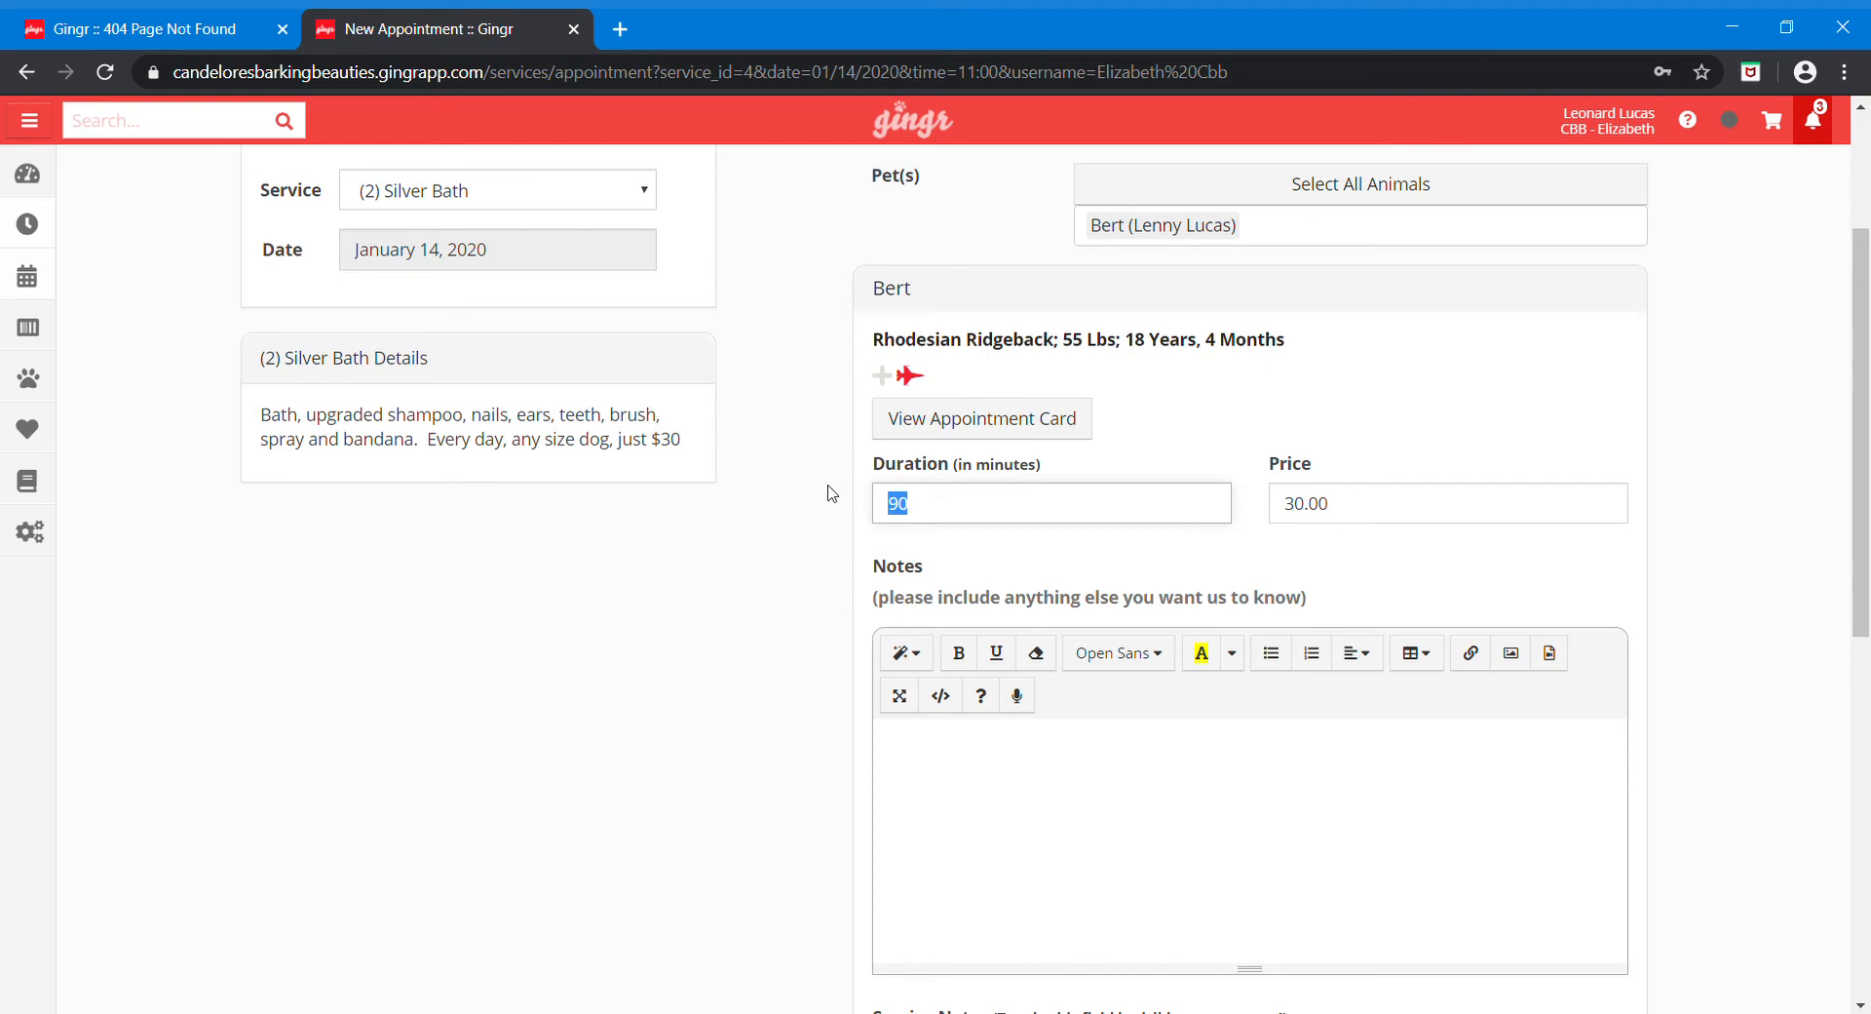
type("120")
left_click_drag(987, 512, 892, 511)
type("90")
Step: Note that Bert is a fighter needing a 120-minute appointment and smells really bad
left_click(1013, 769)
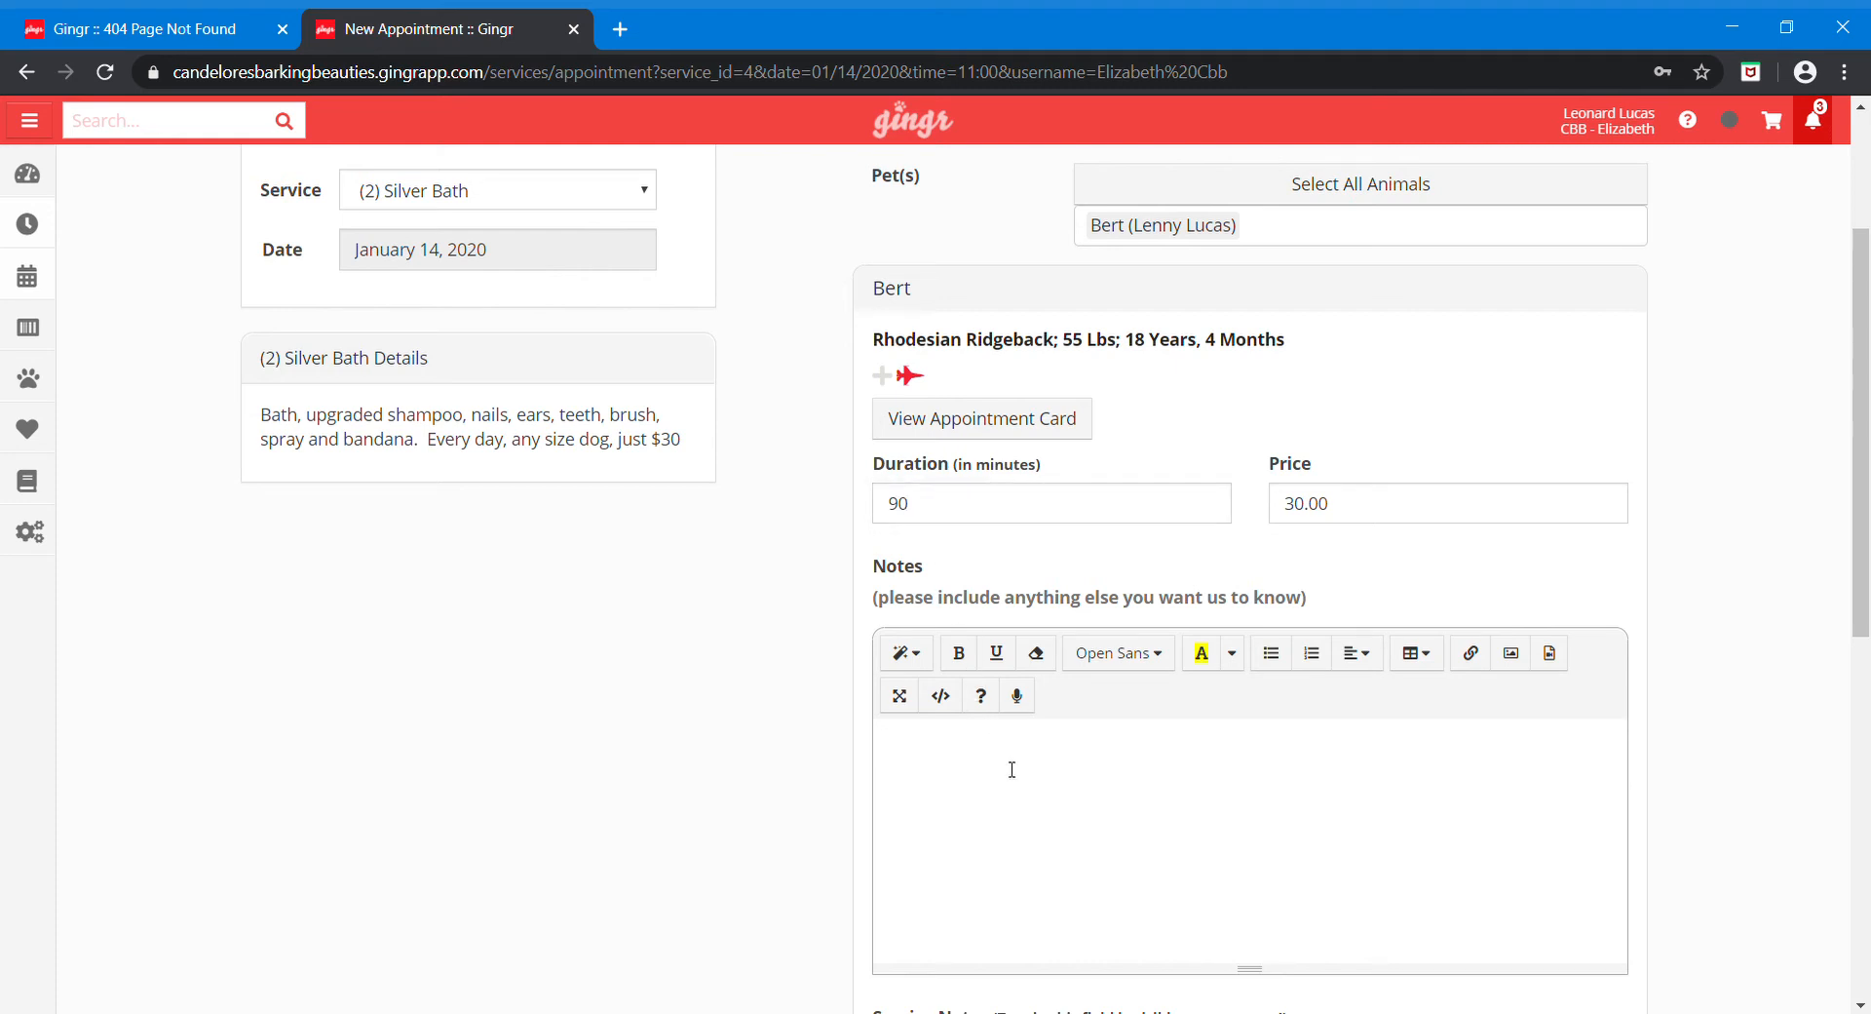
type("Because Bert is a fighter,")
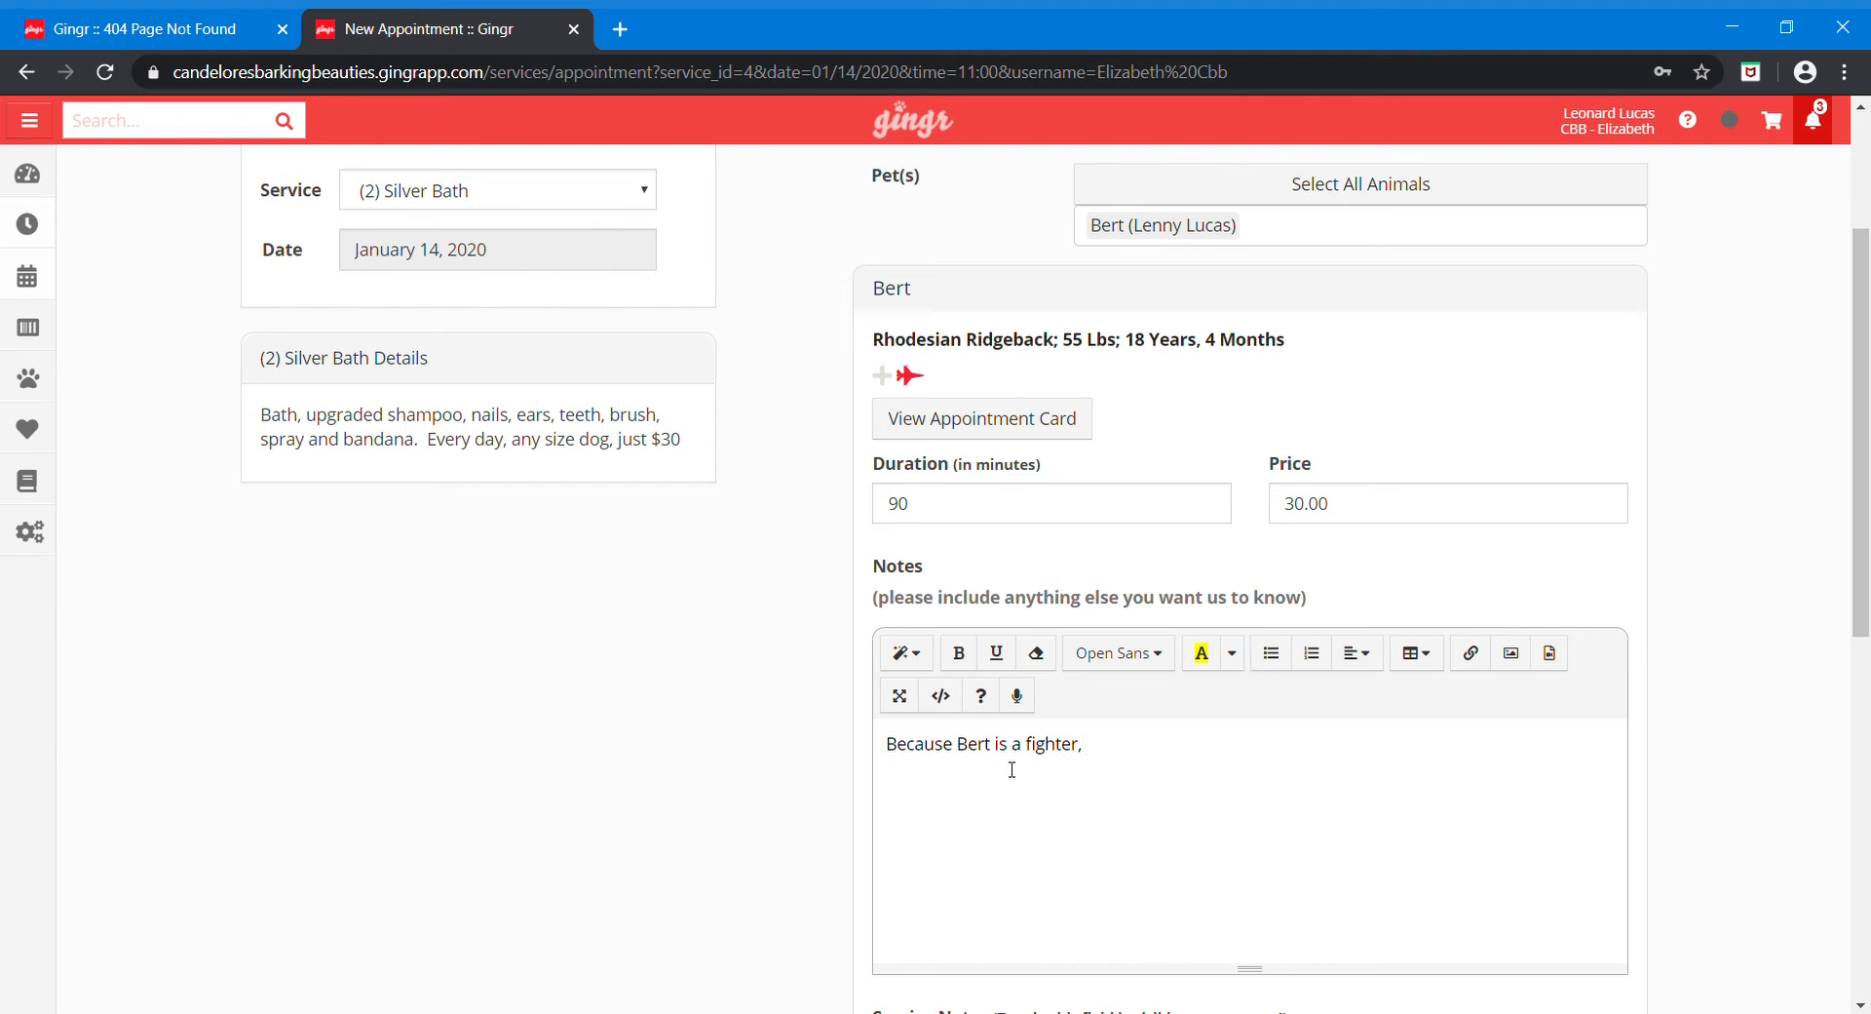
type(" let's give him a 120-minute appoin")
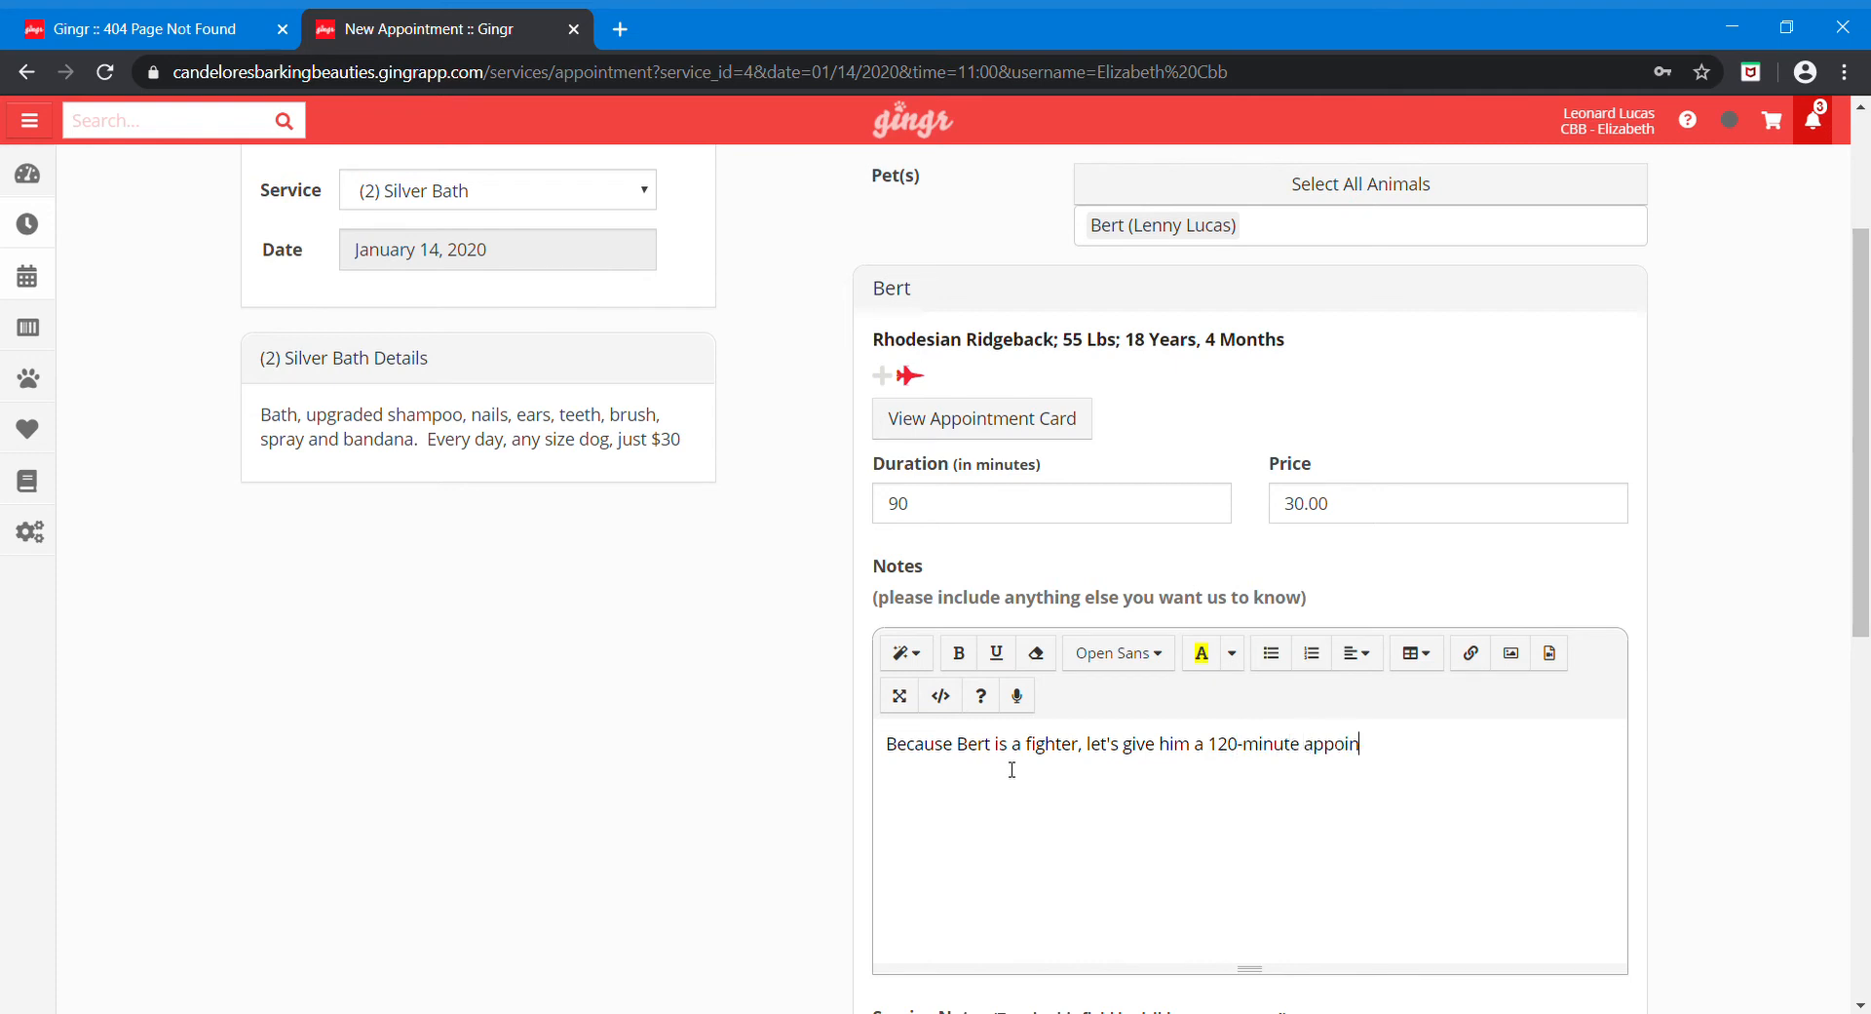
type("tment")
type("Bert smells")
type(" really bad")
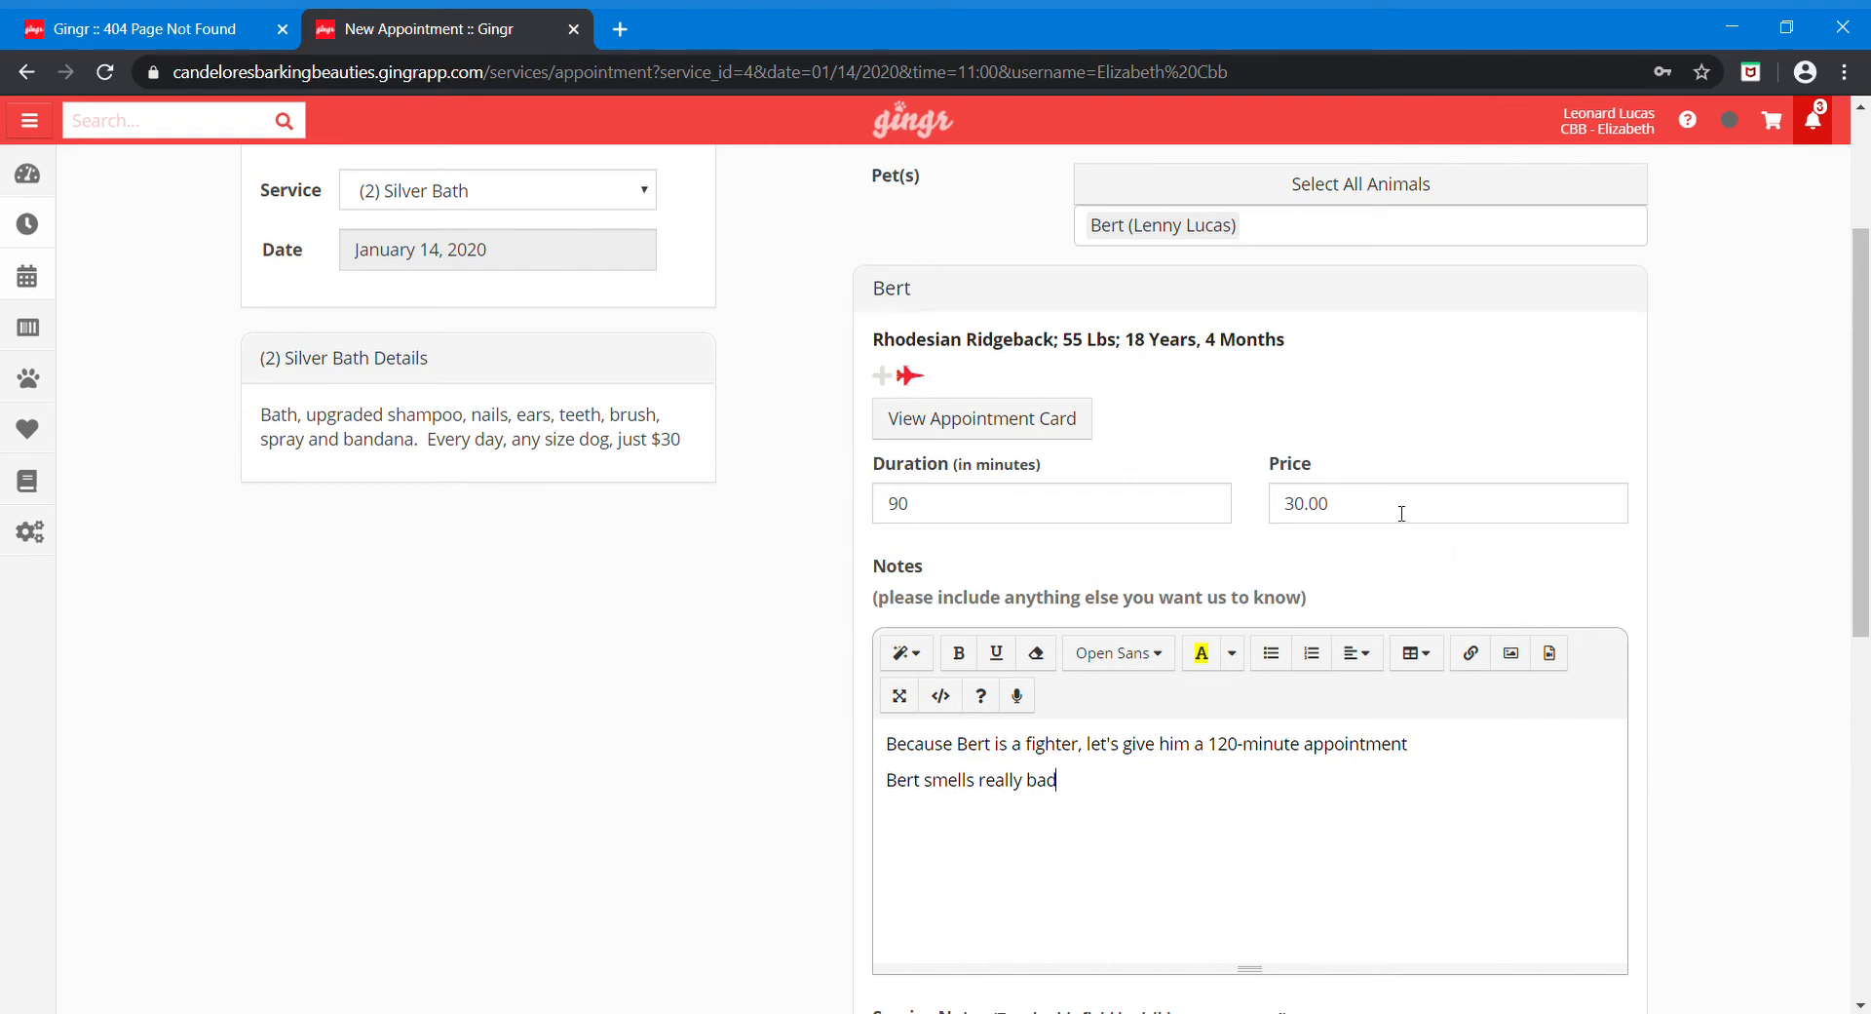
scroll(1689, 507, "up", 1)
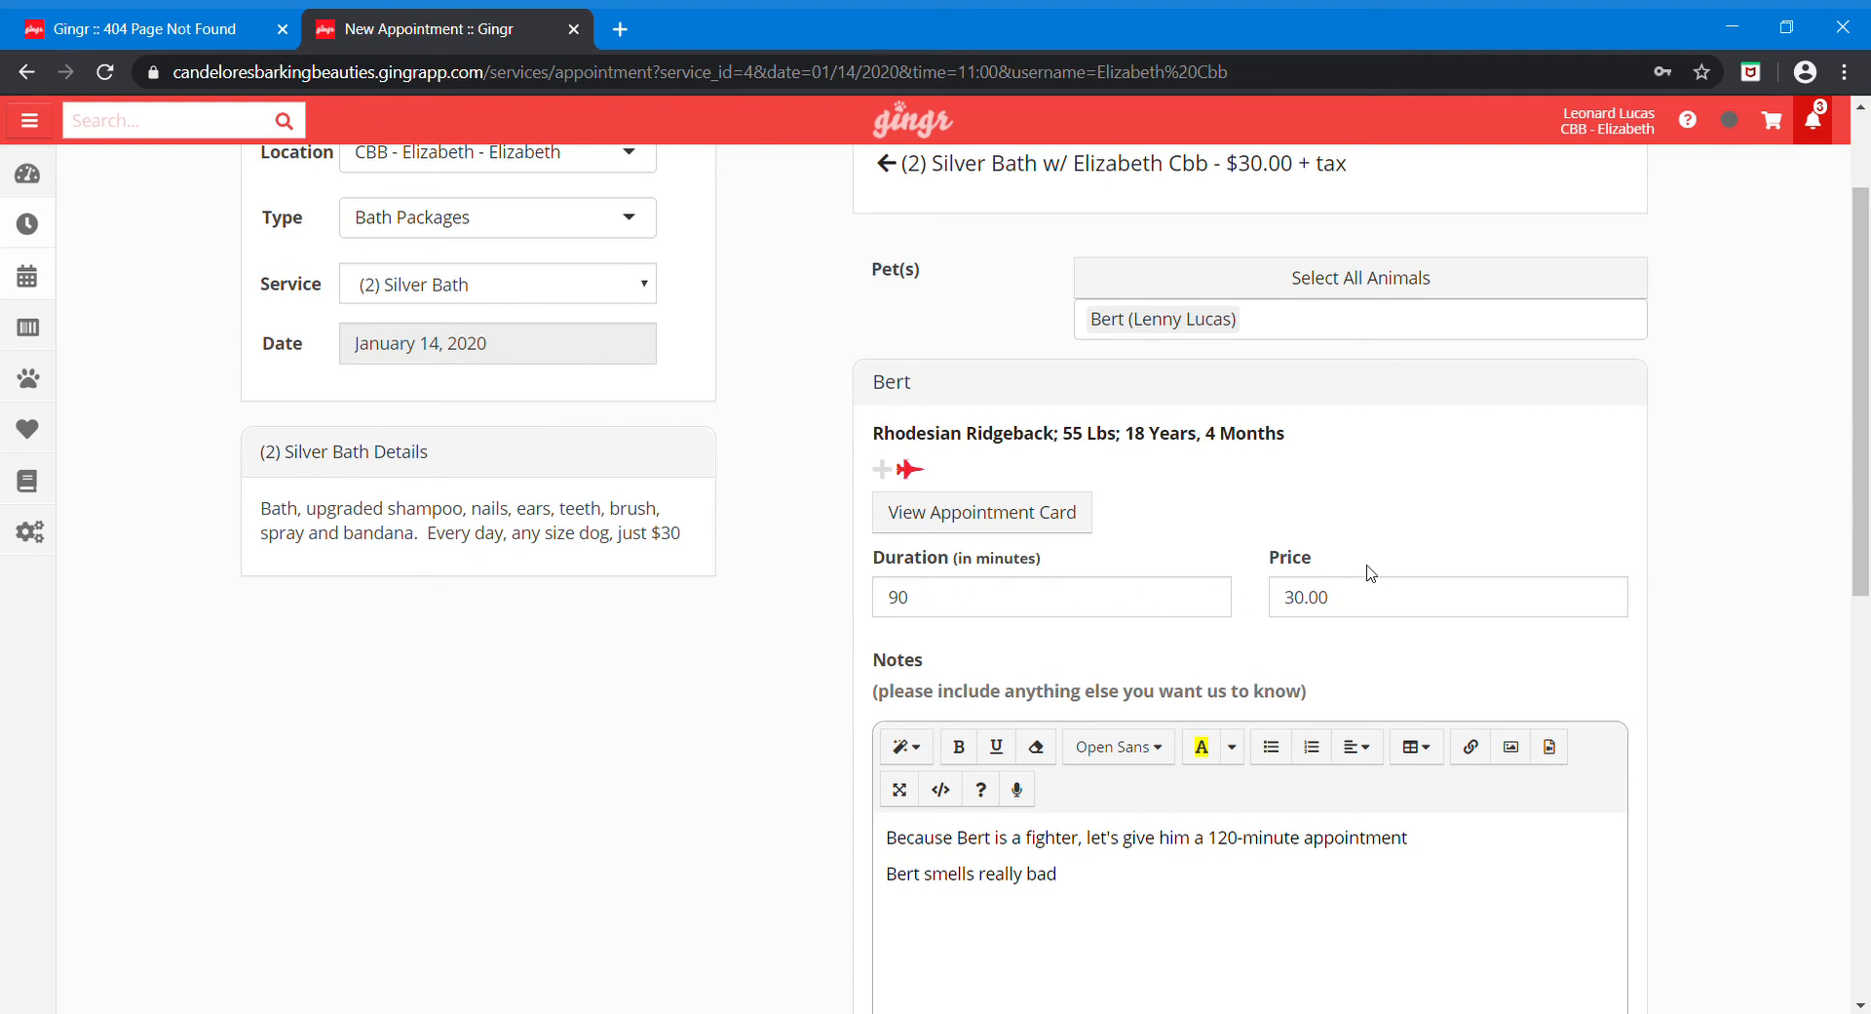
Step: Change Bert's Silver Bath price to 35.00, then revisit the Notes and Service Notes fields
left_click_drag(1382, 605, 1235, 611)
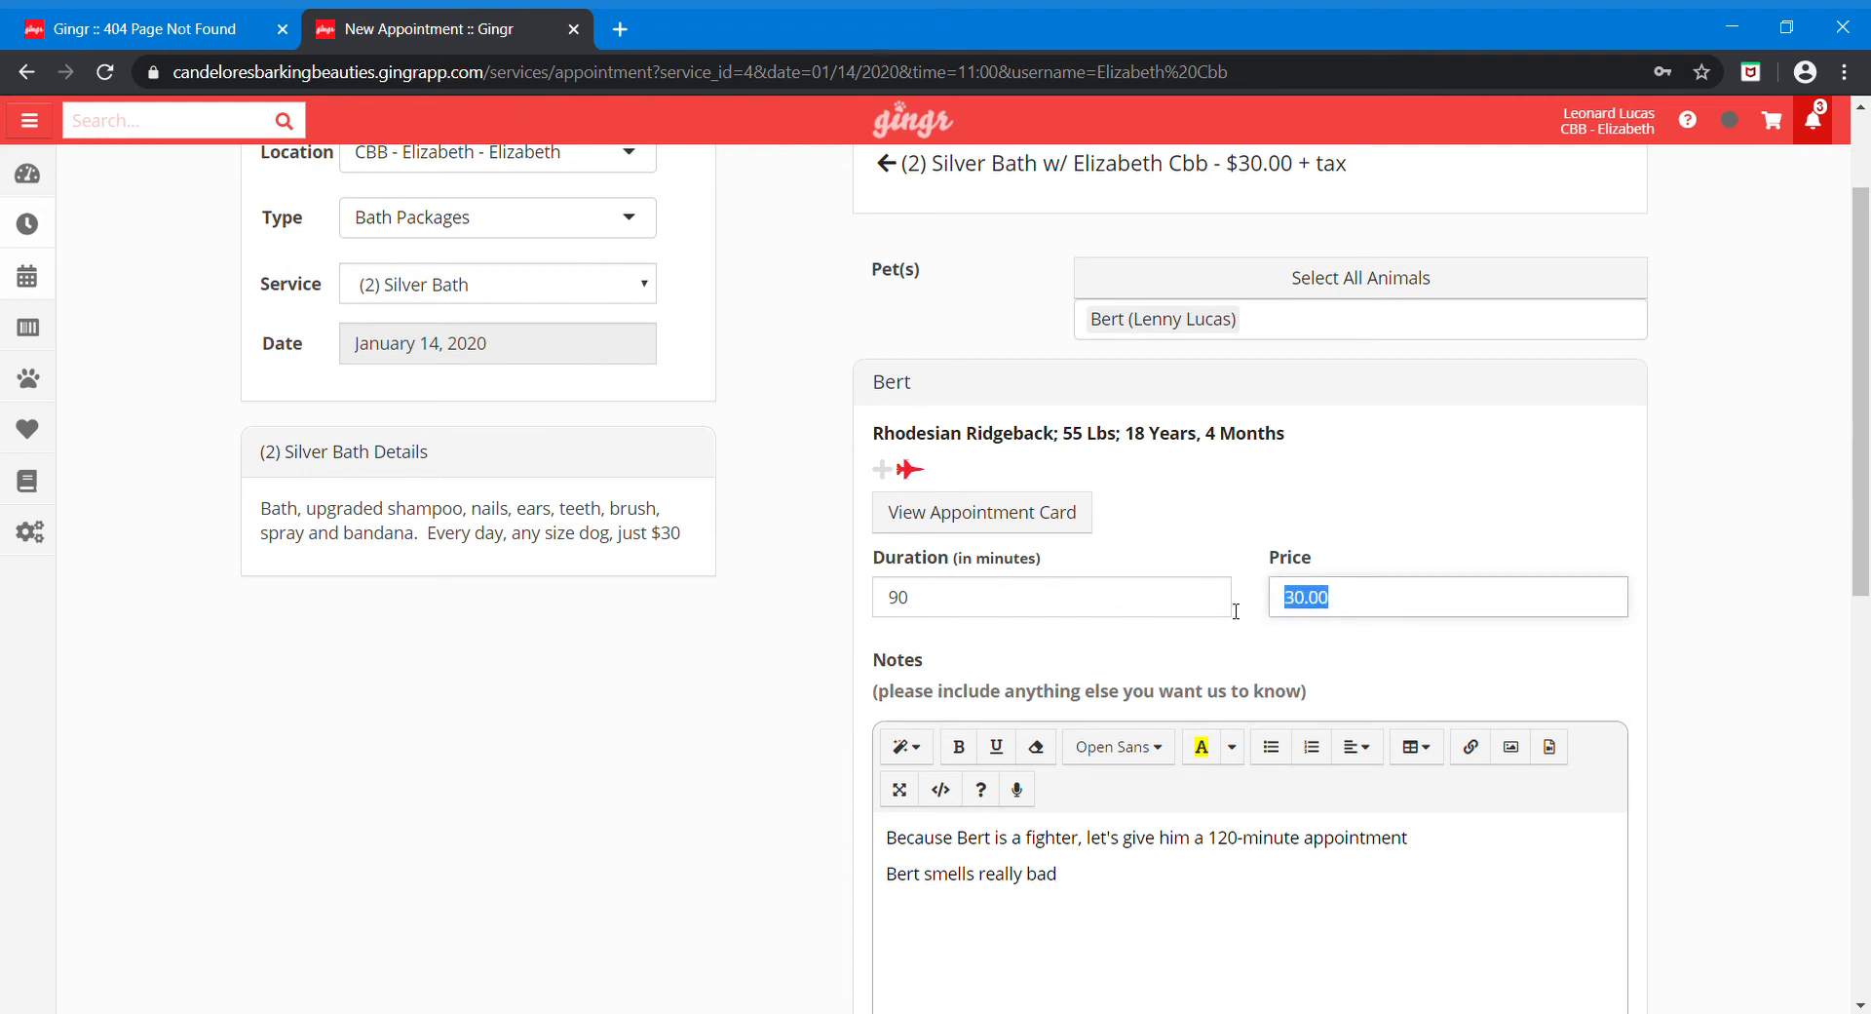
type("35.00")
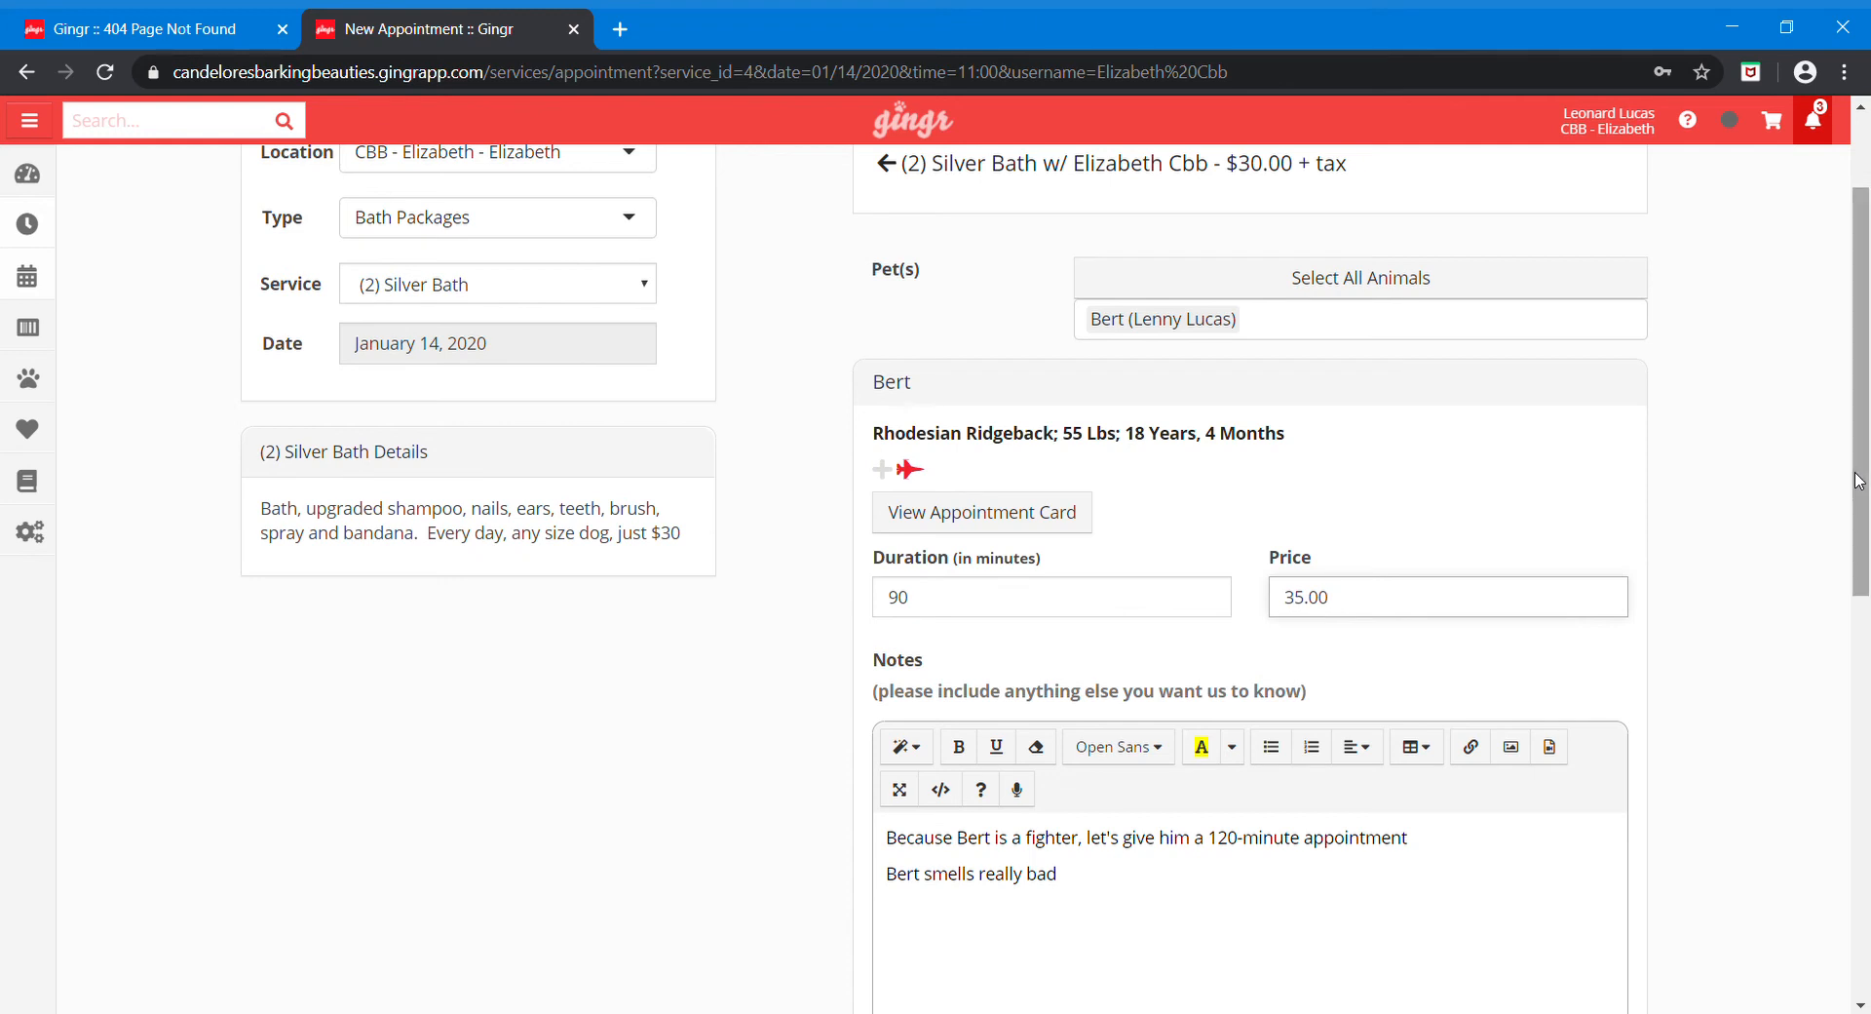
left_click(1129, 888)
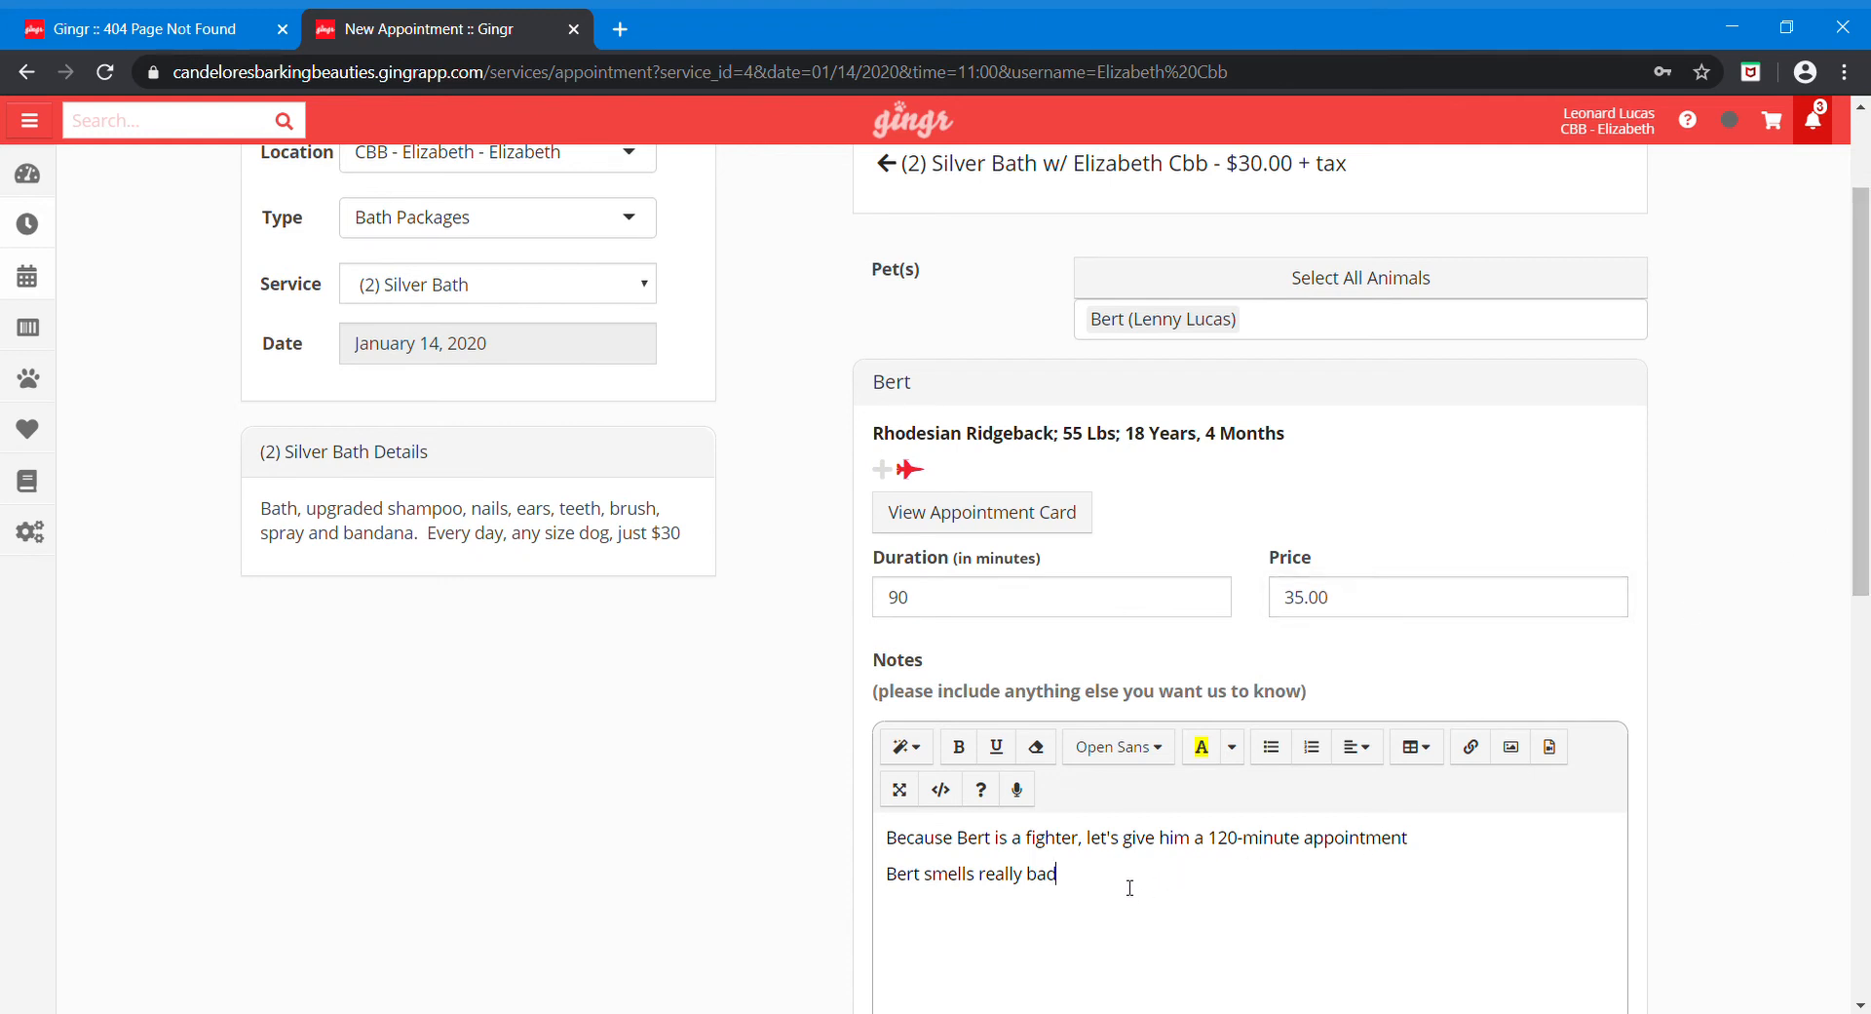
scroll(1129, 888, "down", 2)
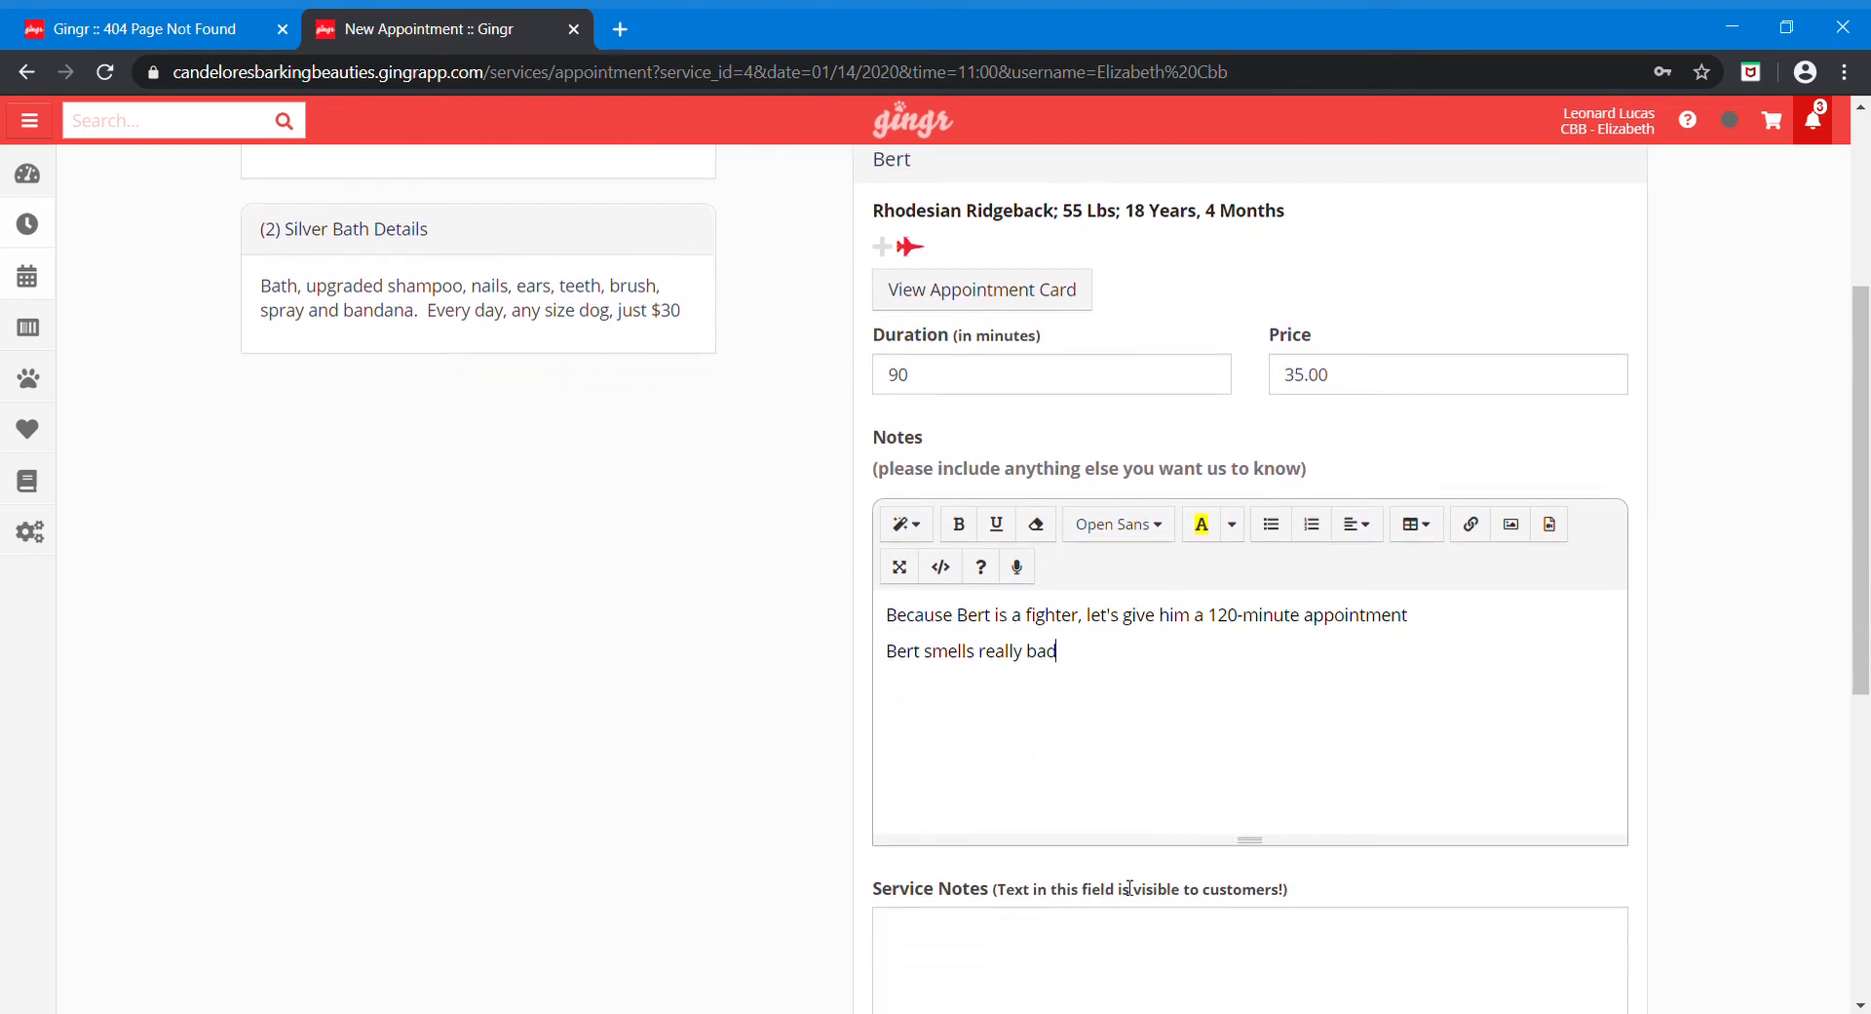
scroll(1130, 888, "down", 1)
left_click(1129, 888)
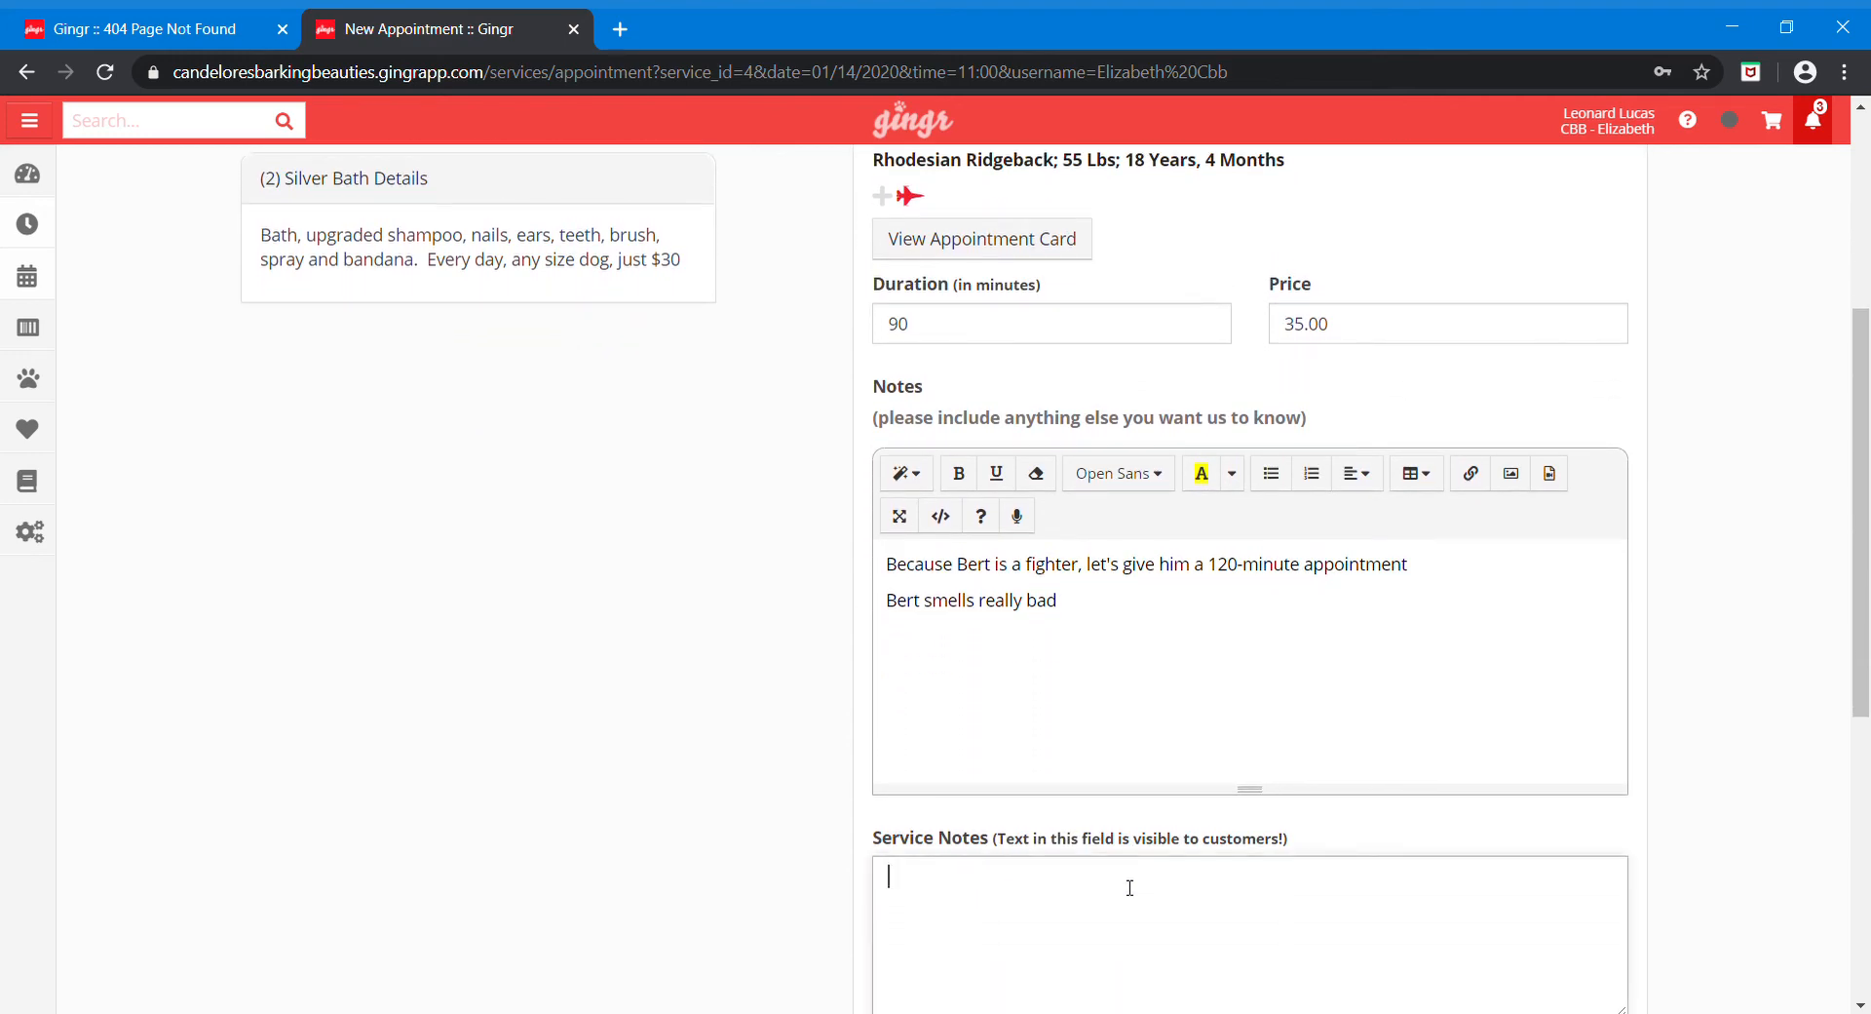
scroll(1130, 888, "down", 4)
scroll(1130, 888, "up", 5)
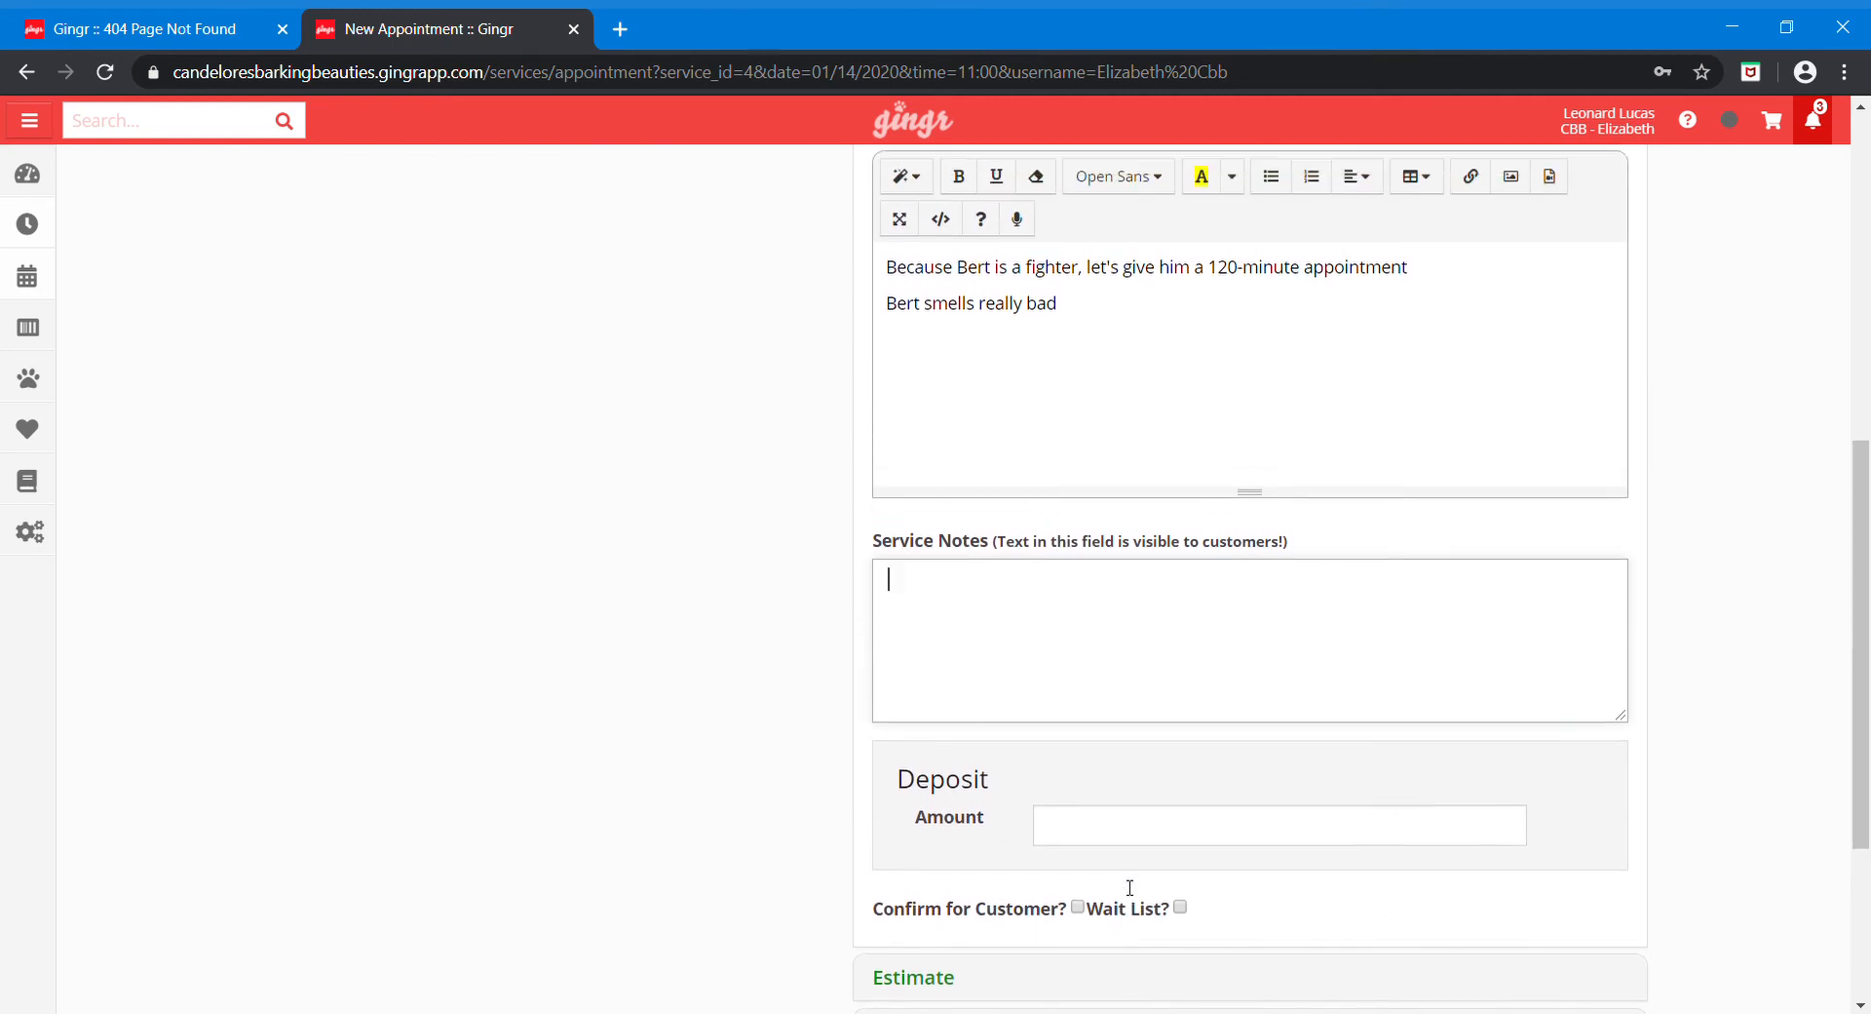
scroll(1130, 888, "up", 2)
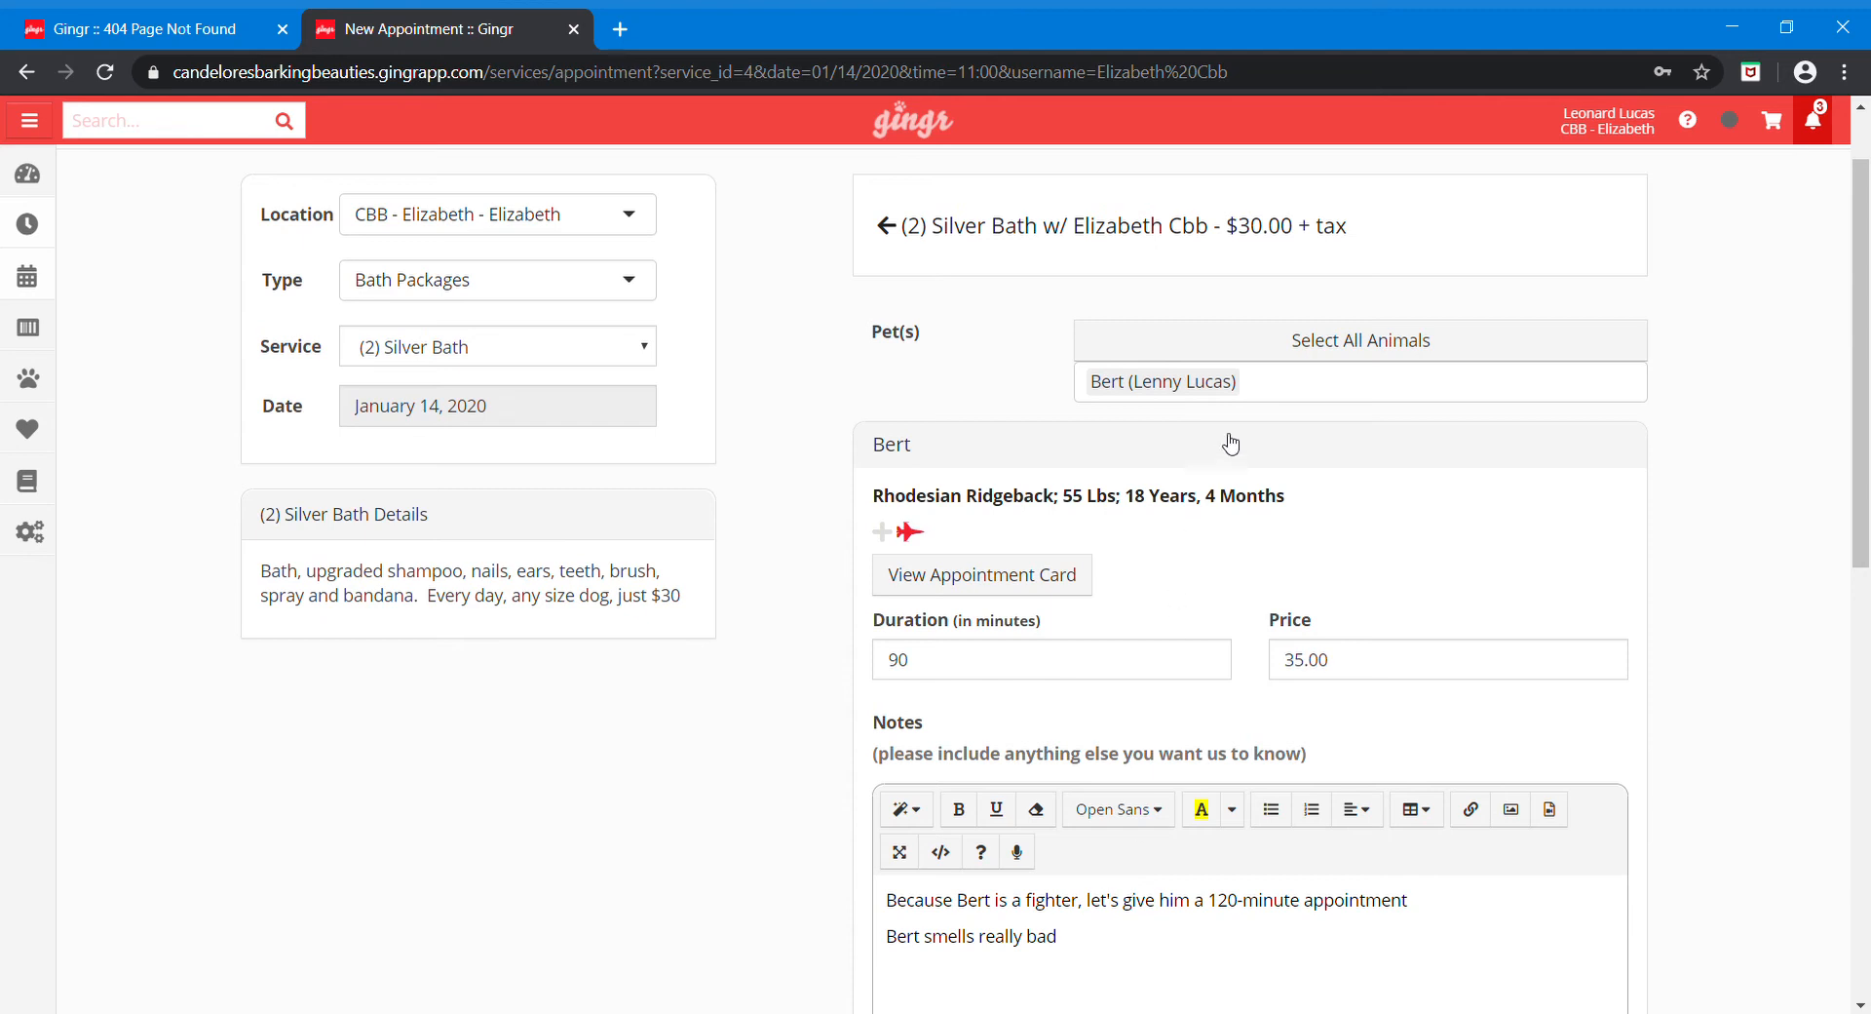
Step: Add Ernie the Australian Cattle Dog alongside Bert, keeping the Fighter icon, and collapse Bert's details
left_click(1274, 391)
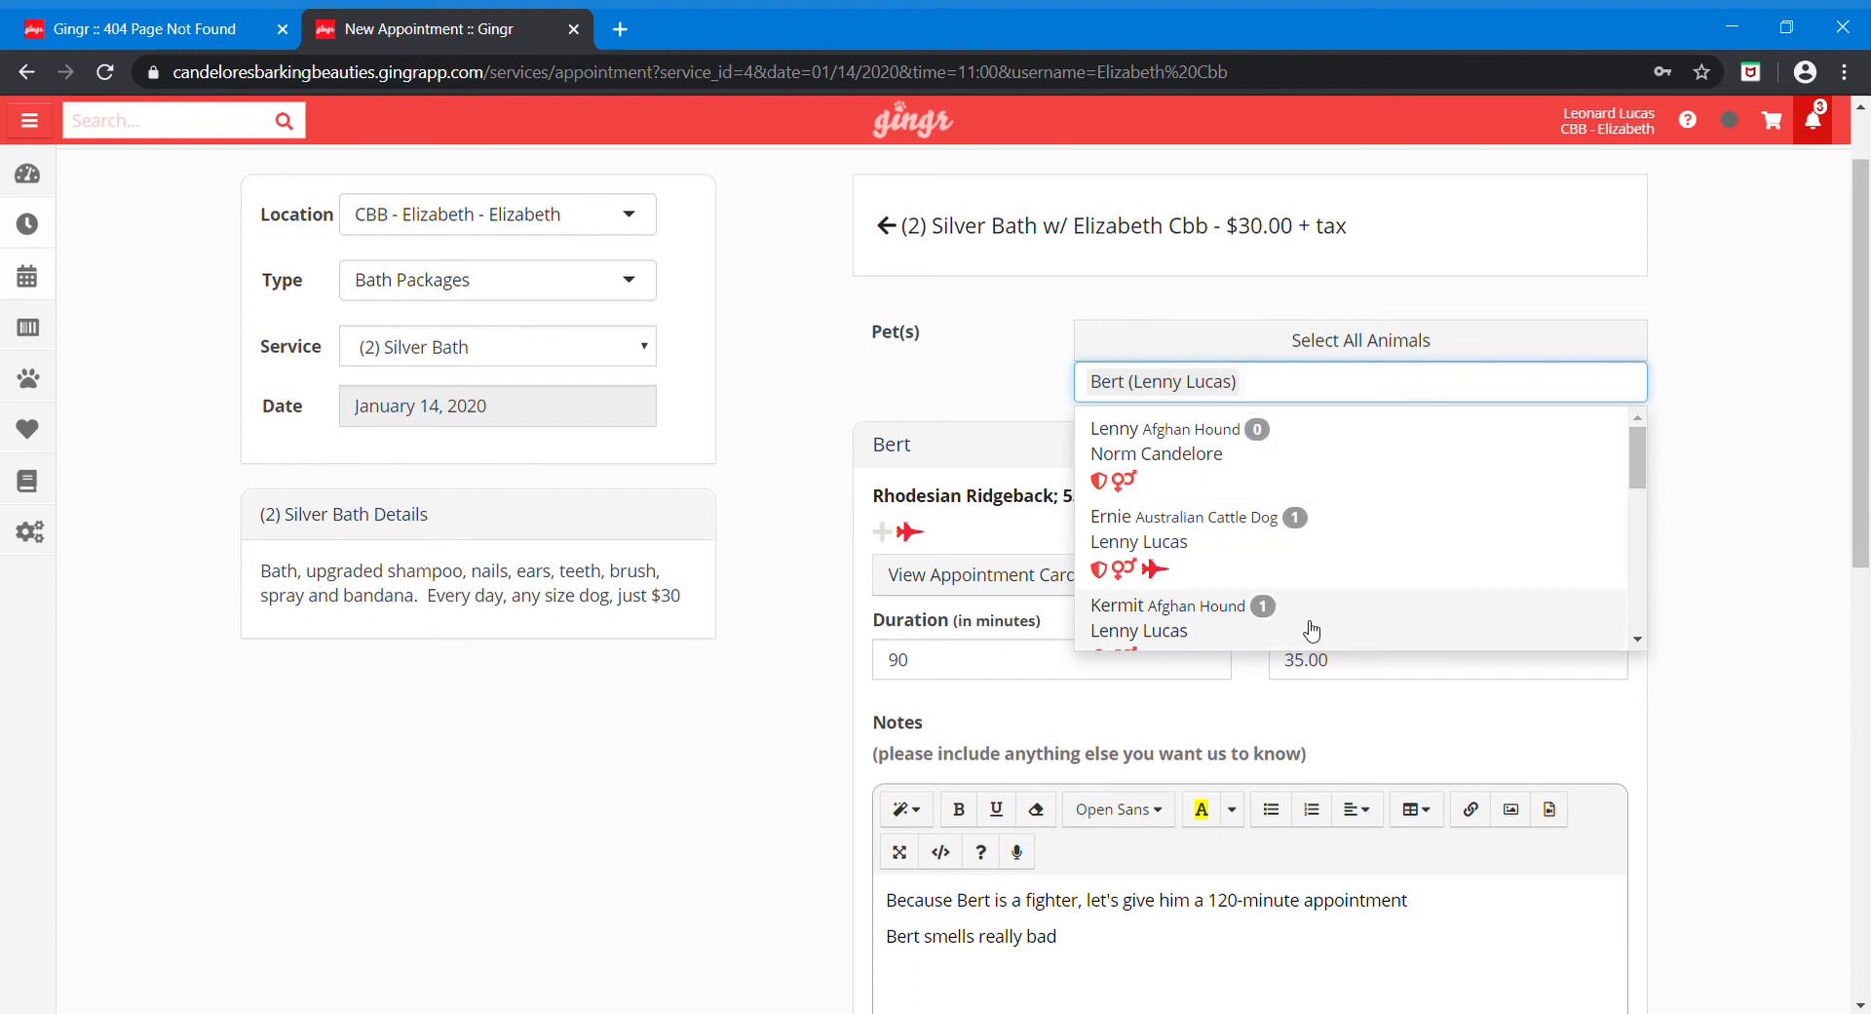
left_click(1282, 551)
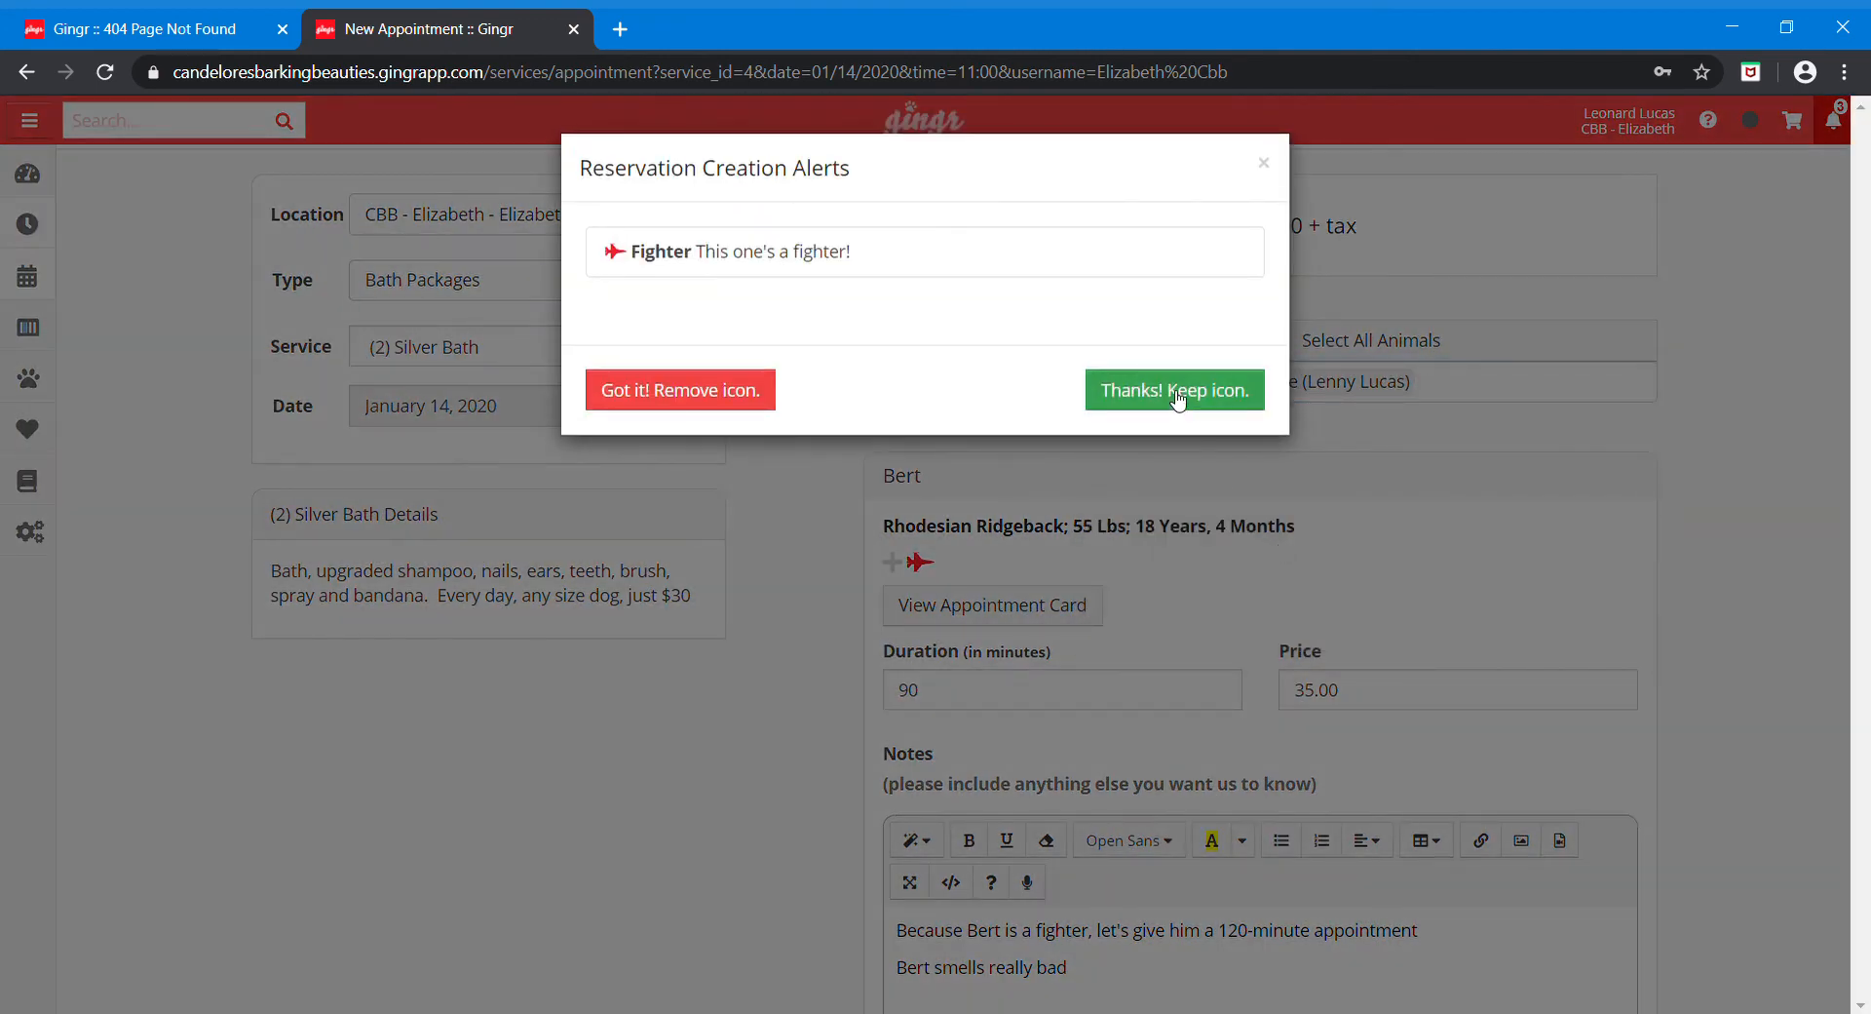
left_click(1178, 400)
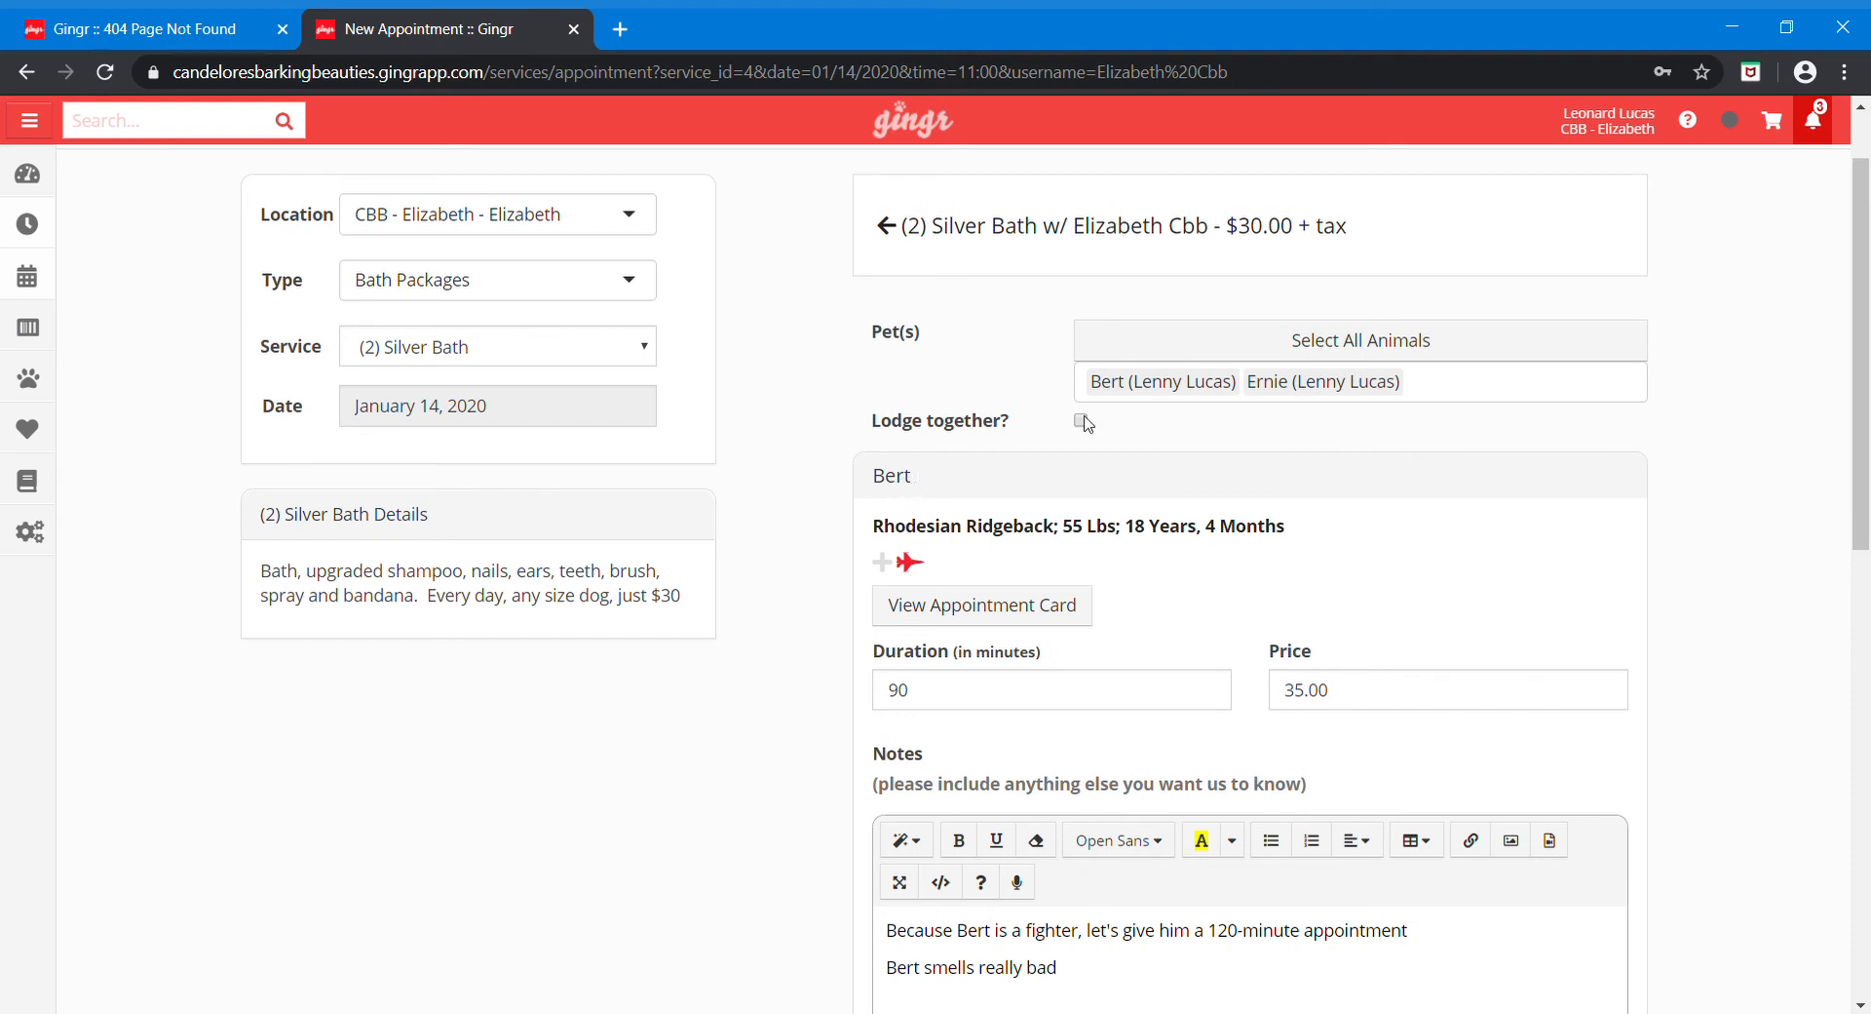
left_click(1374, 484)
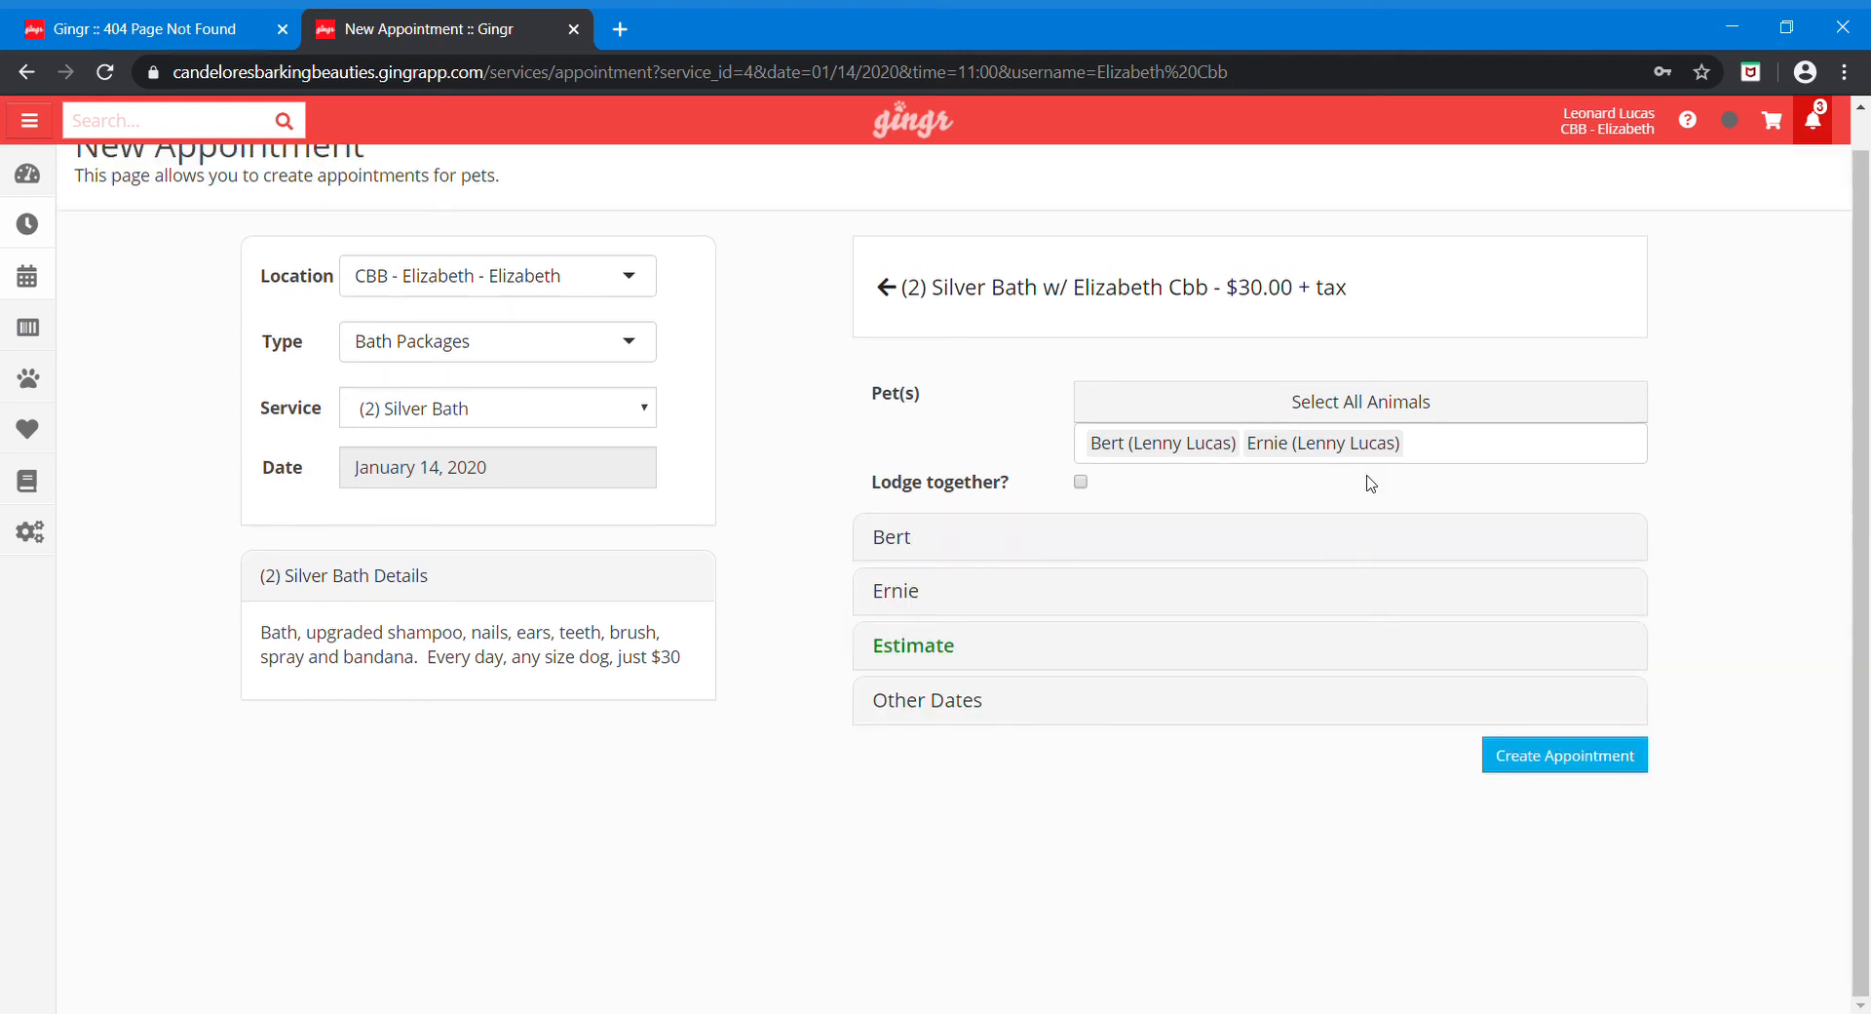
left_click(958, 606)
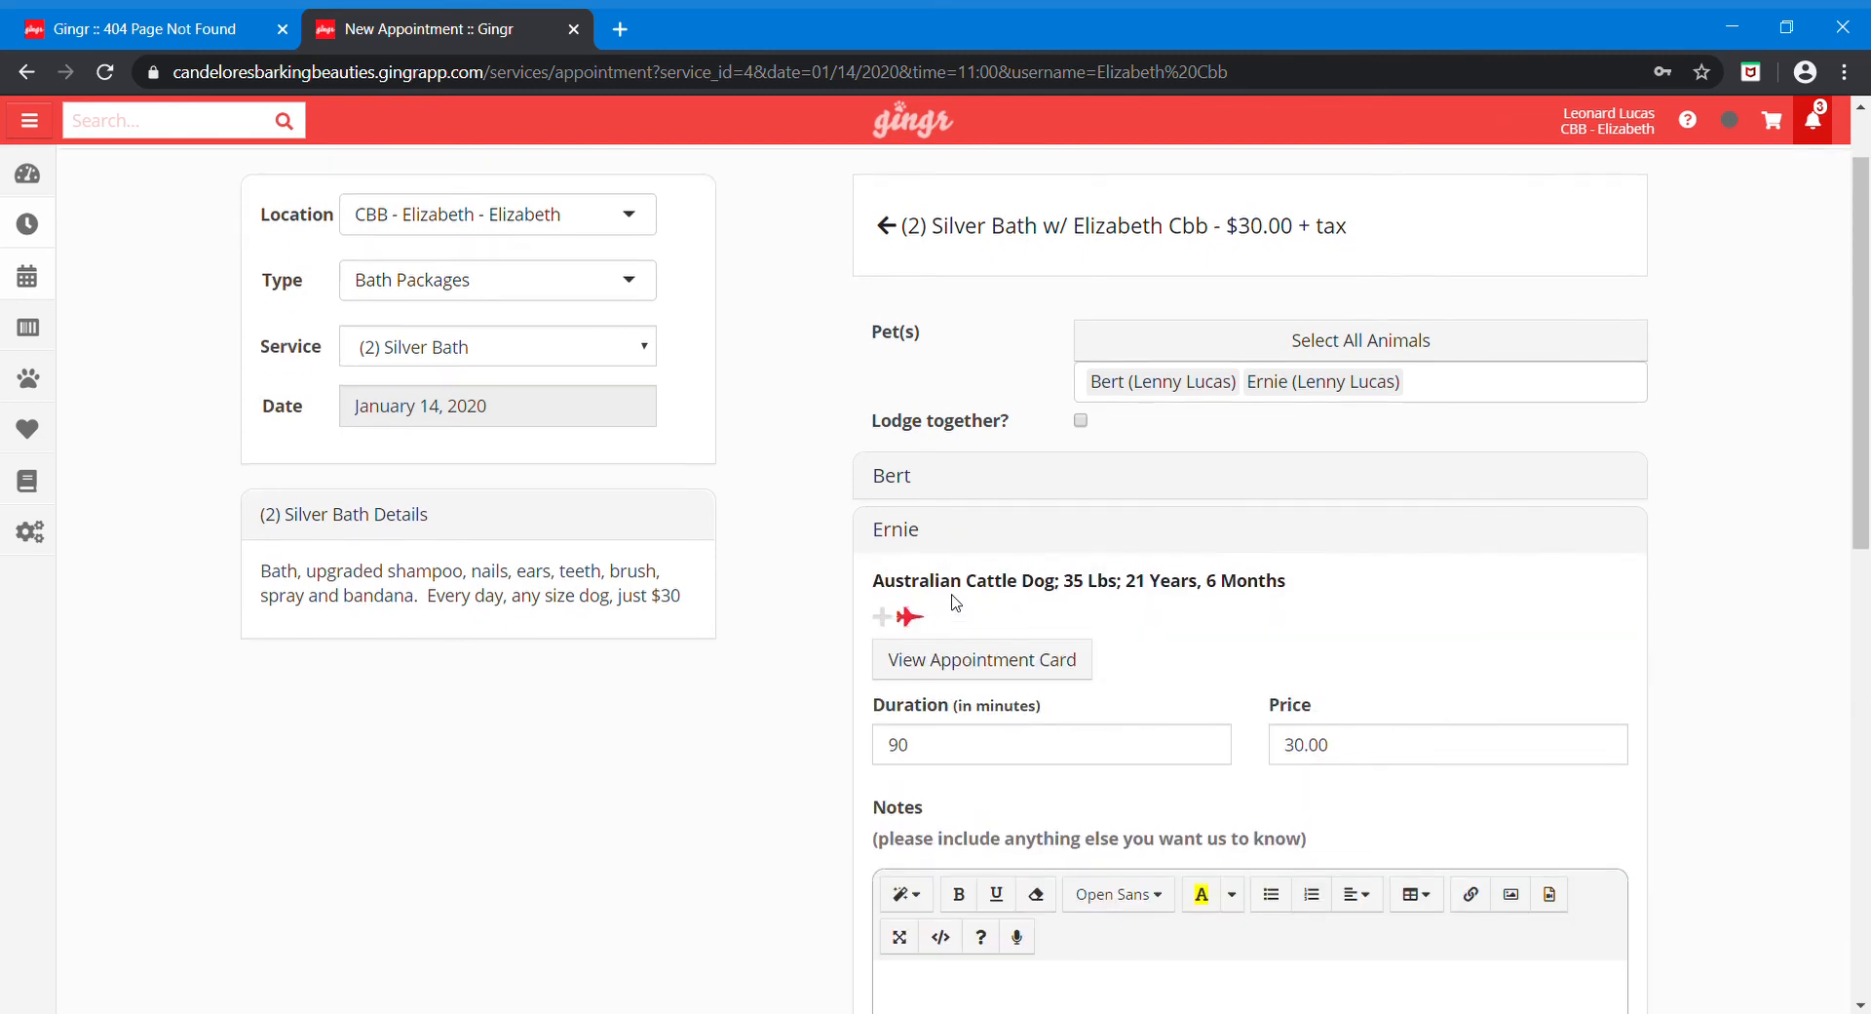
scroll(956, 602, "down", 5)
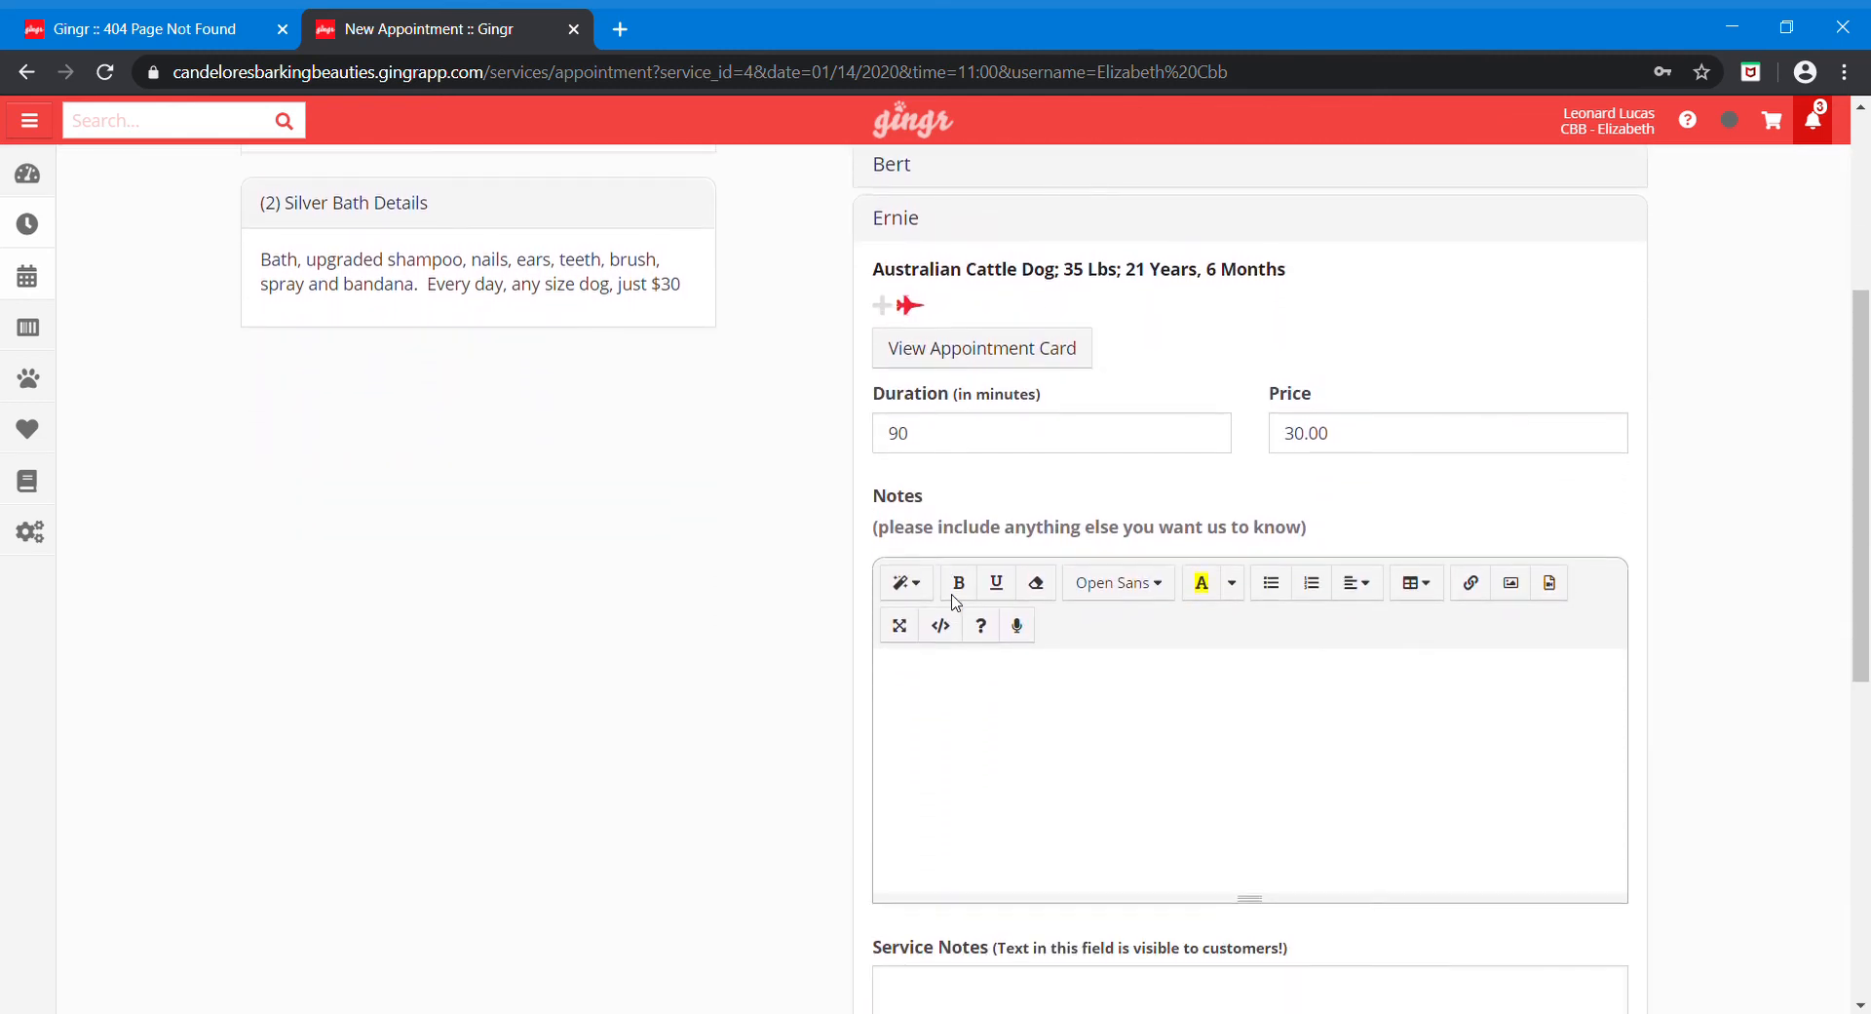
scroll(956, 601, "up", 2)
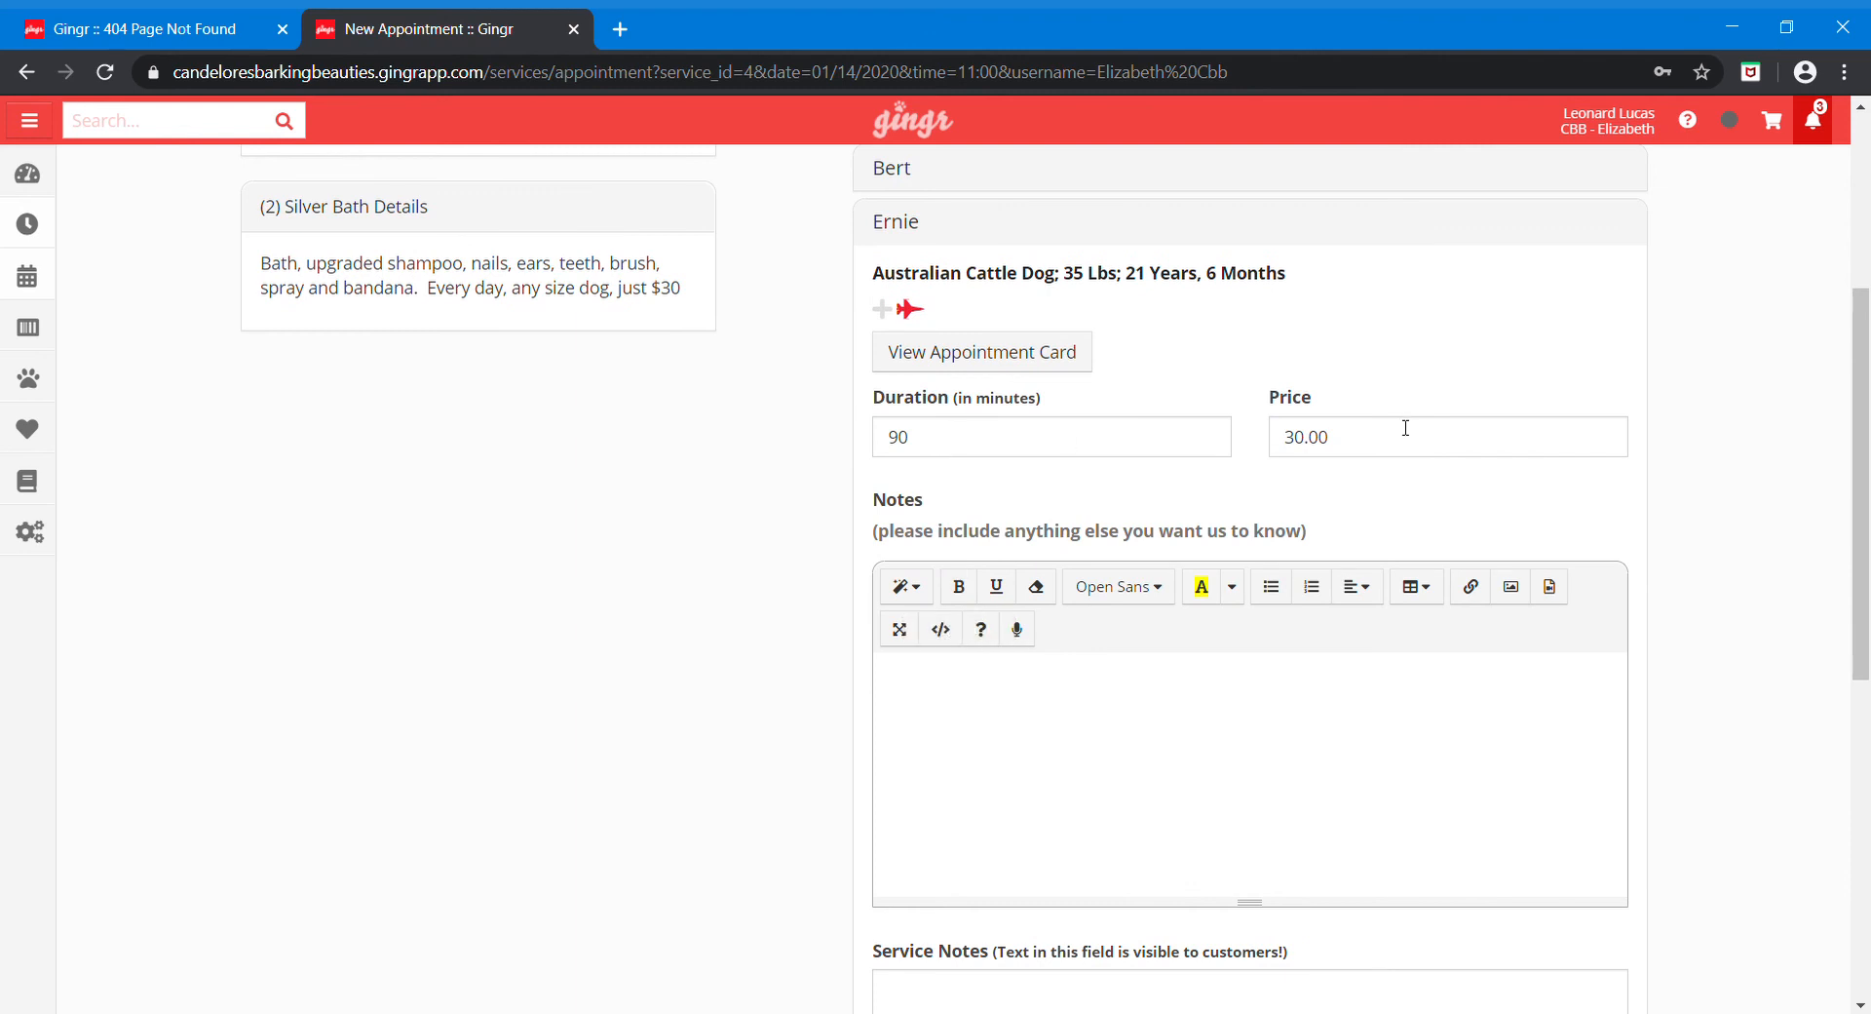
scroll(1682, 388, "up", 2)
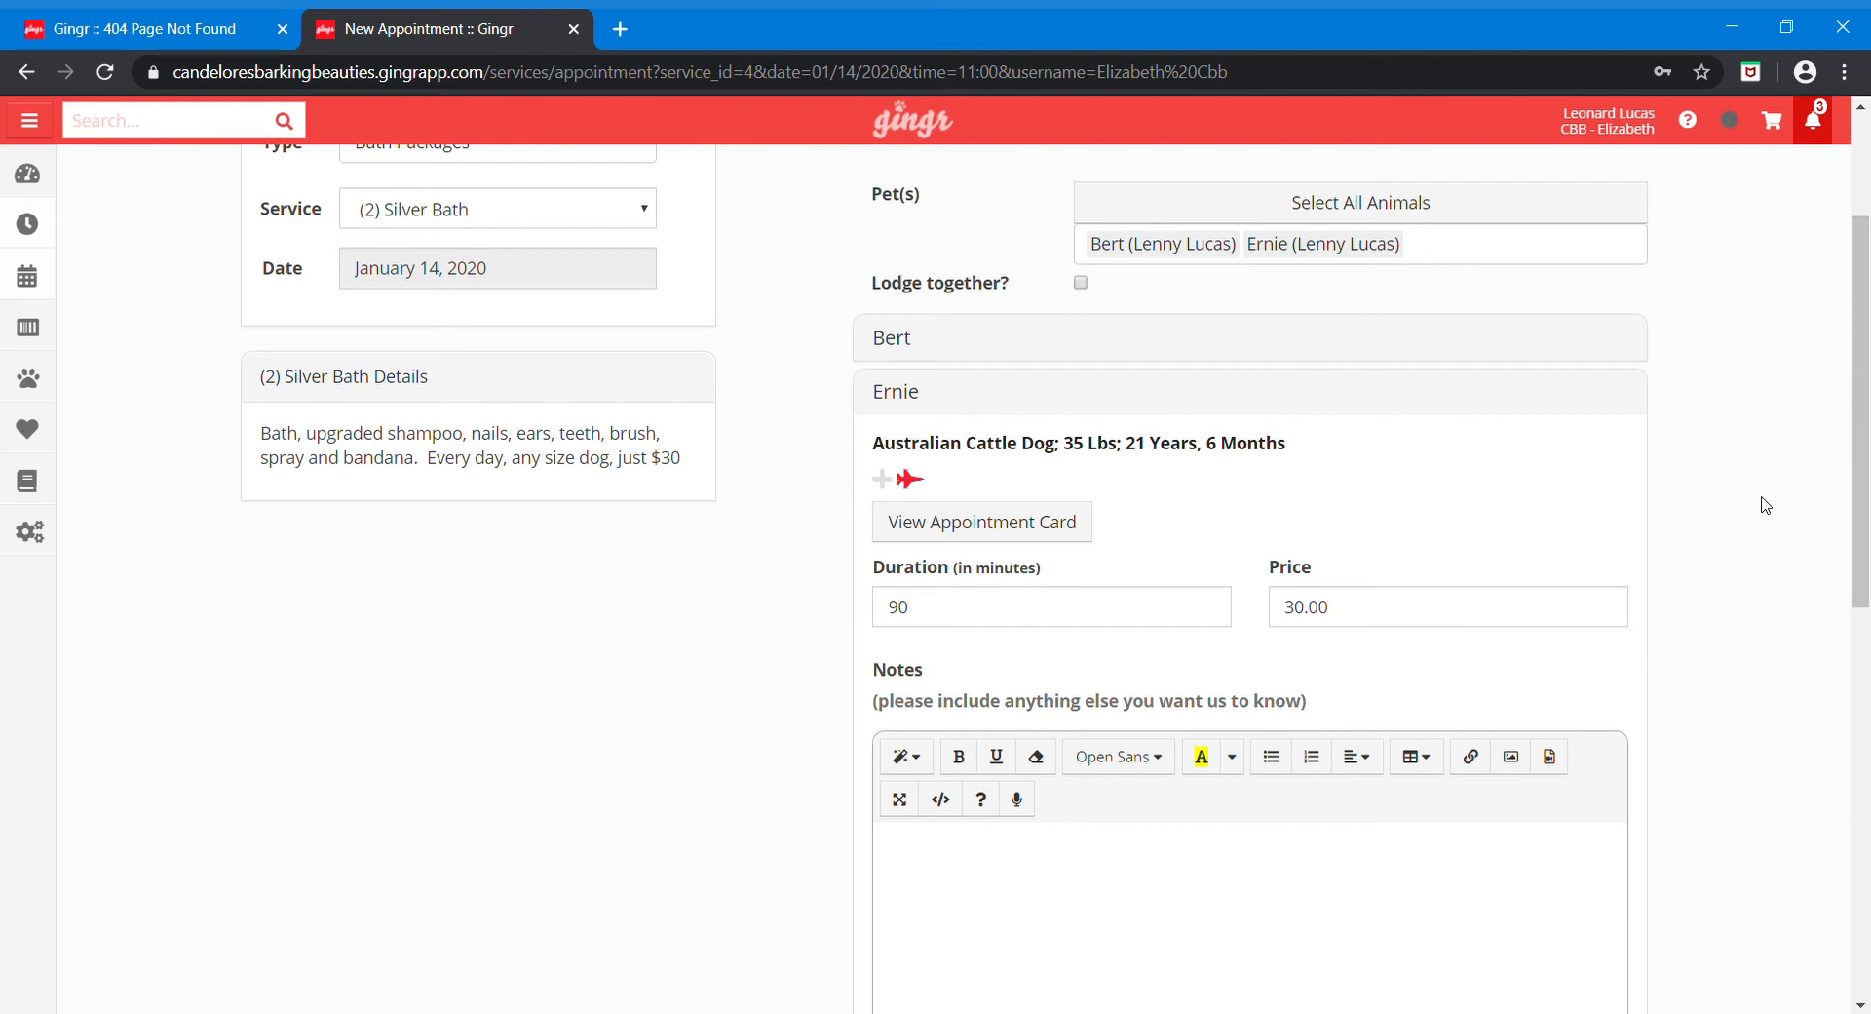
scroll(1766, 505, "down", 8)
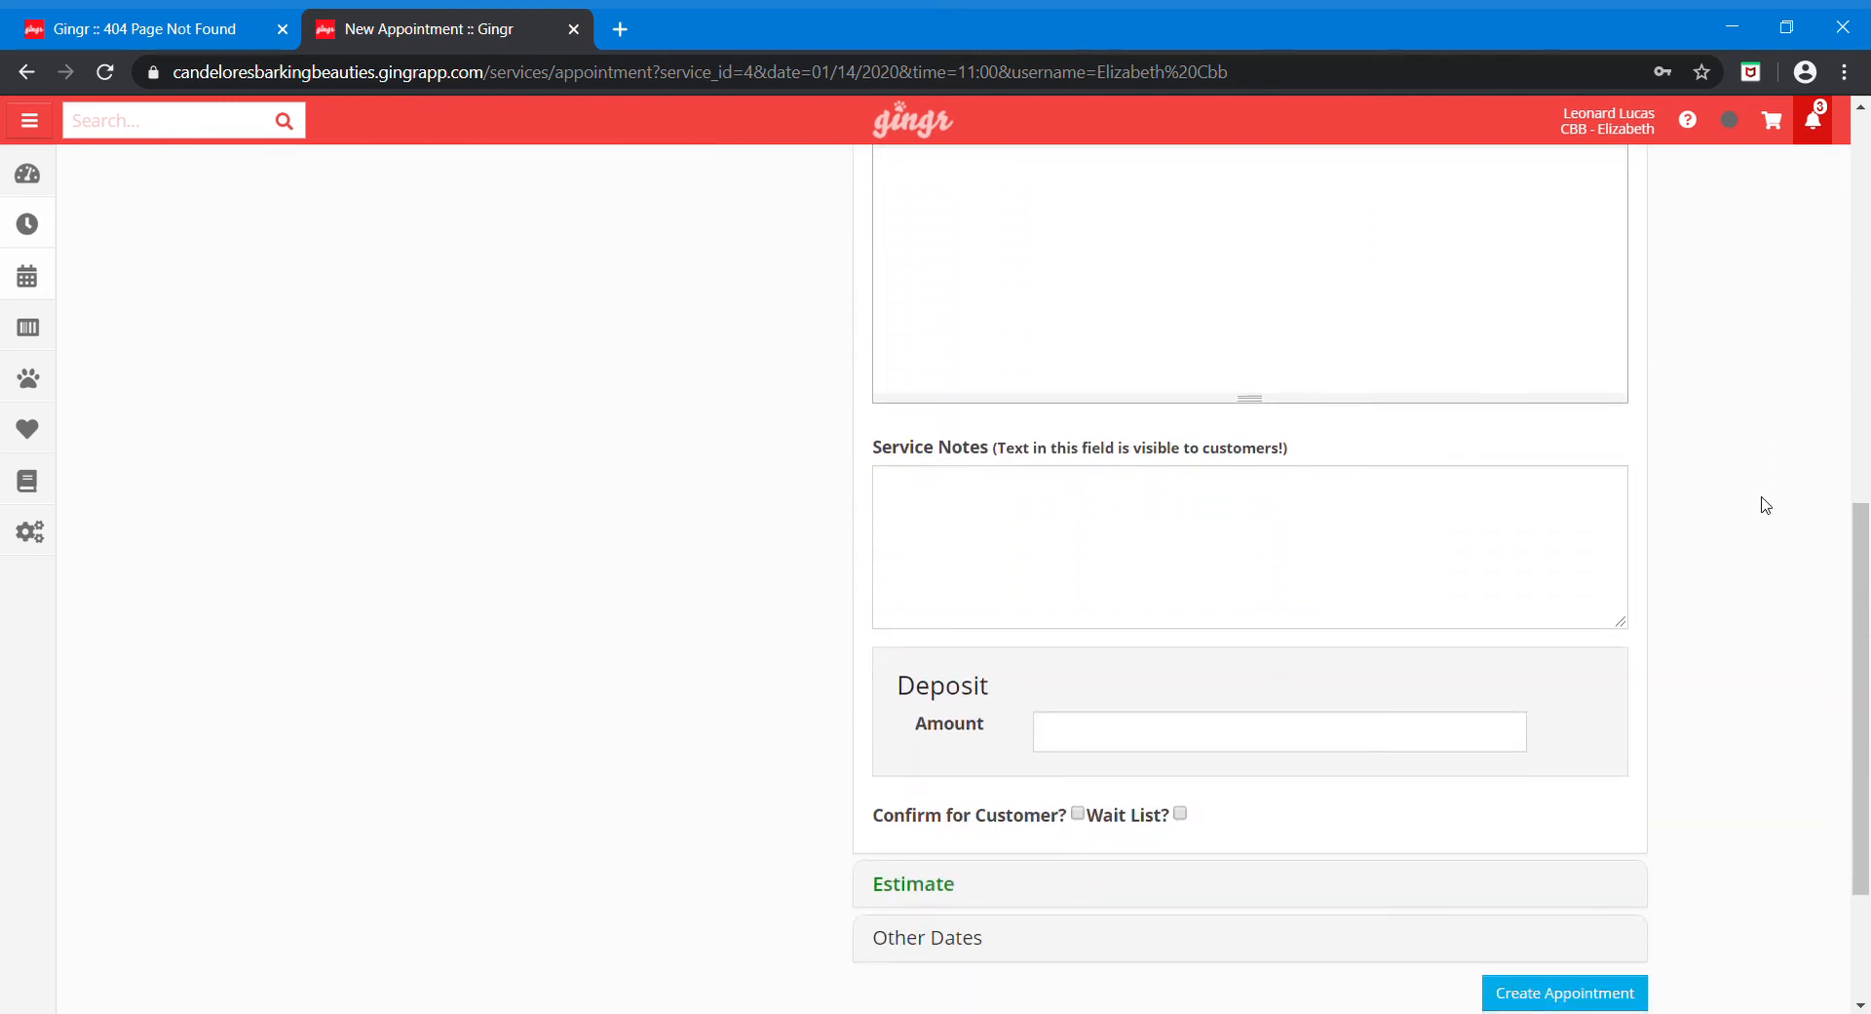
scroll(1764, 505, "up", 3)
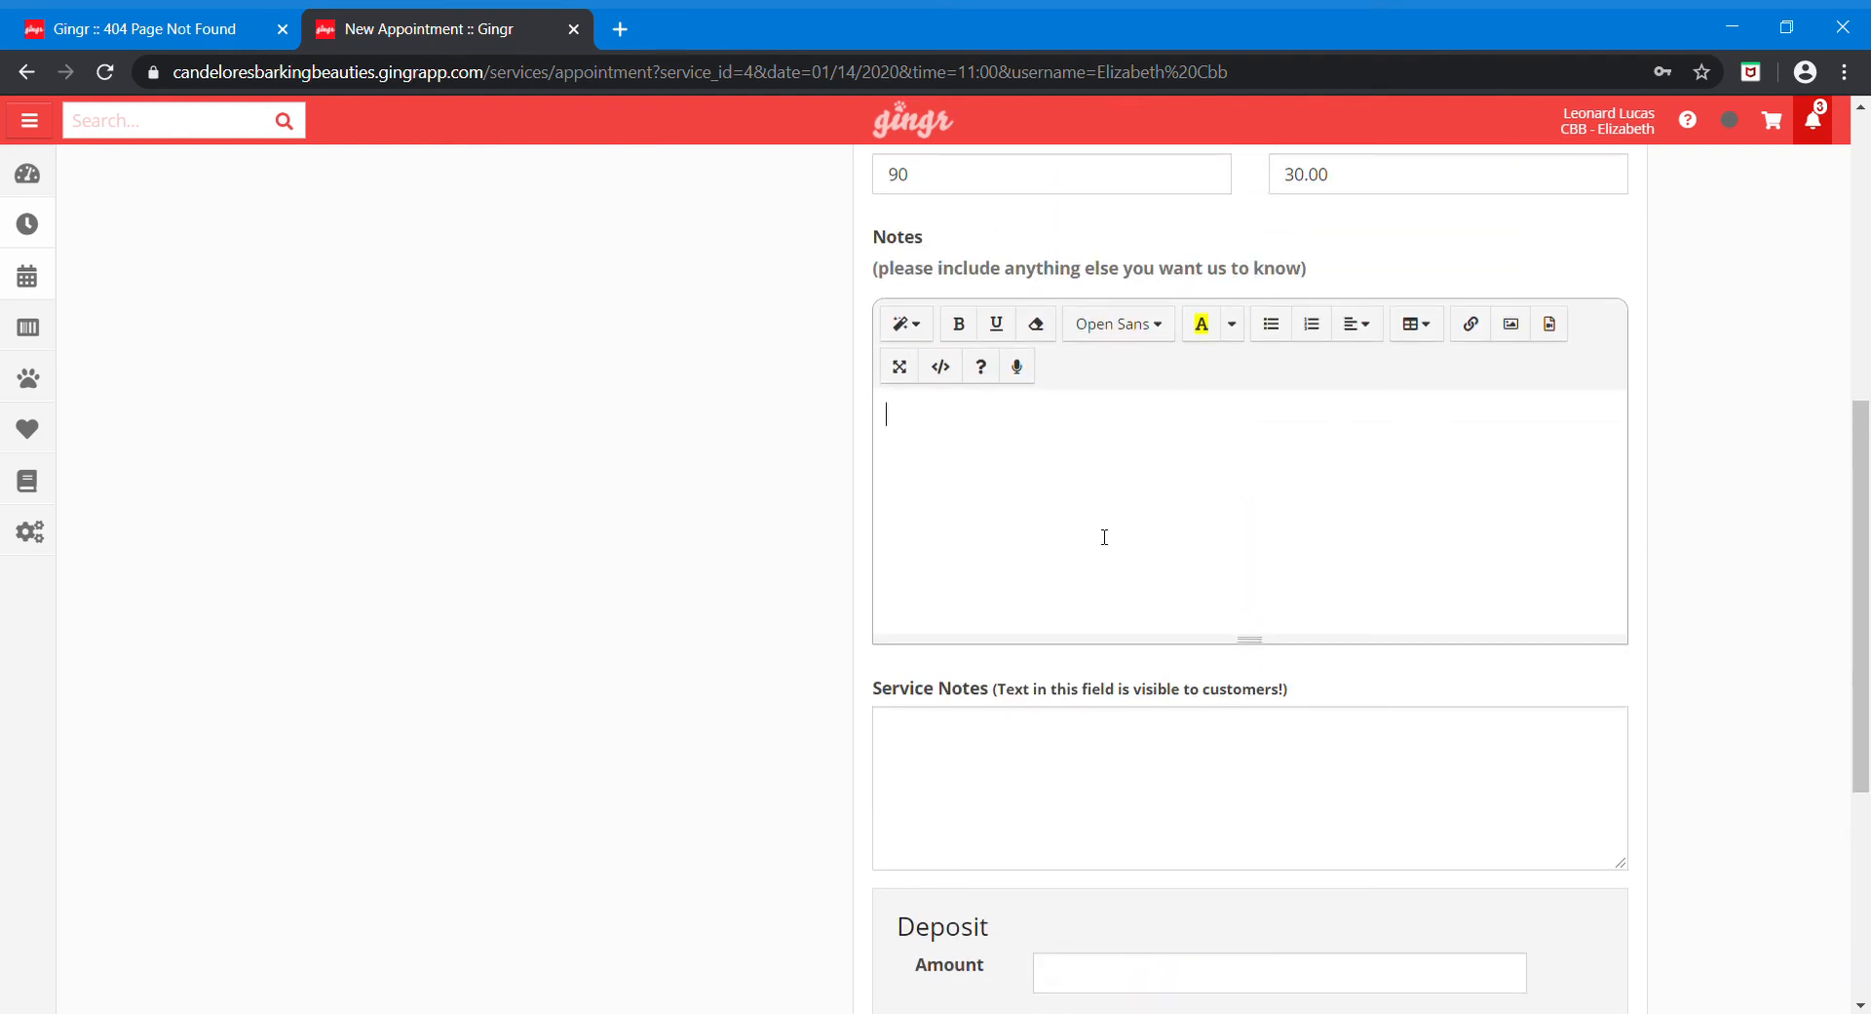
left_click(1088, 757)
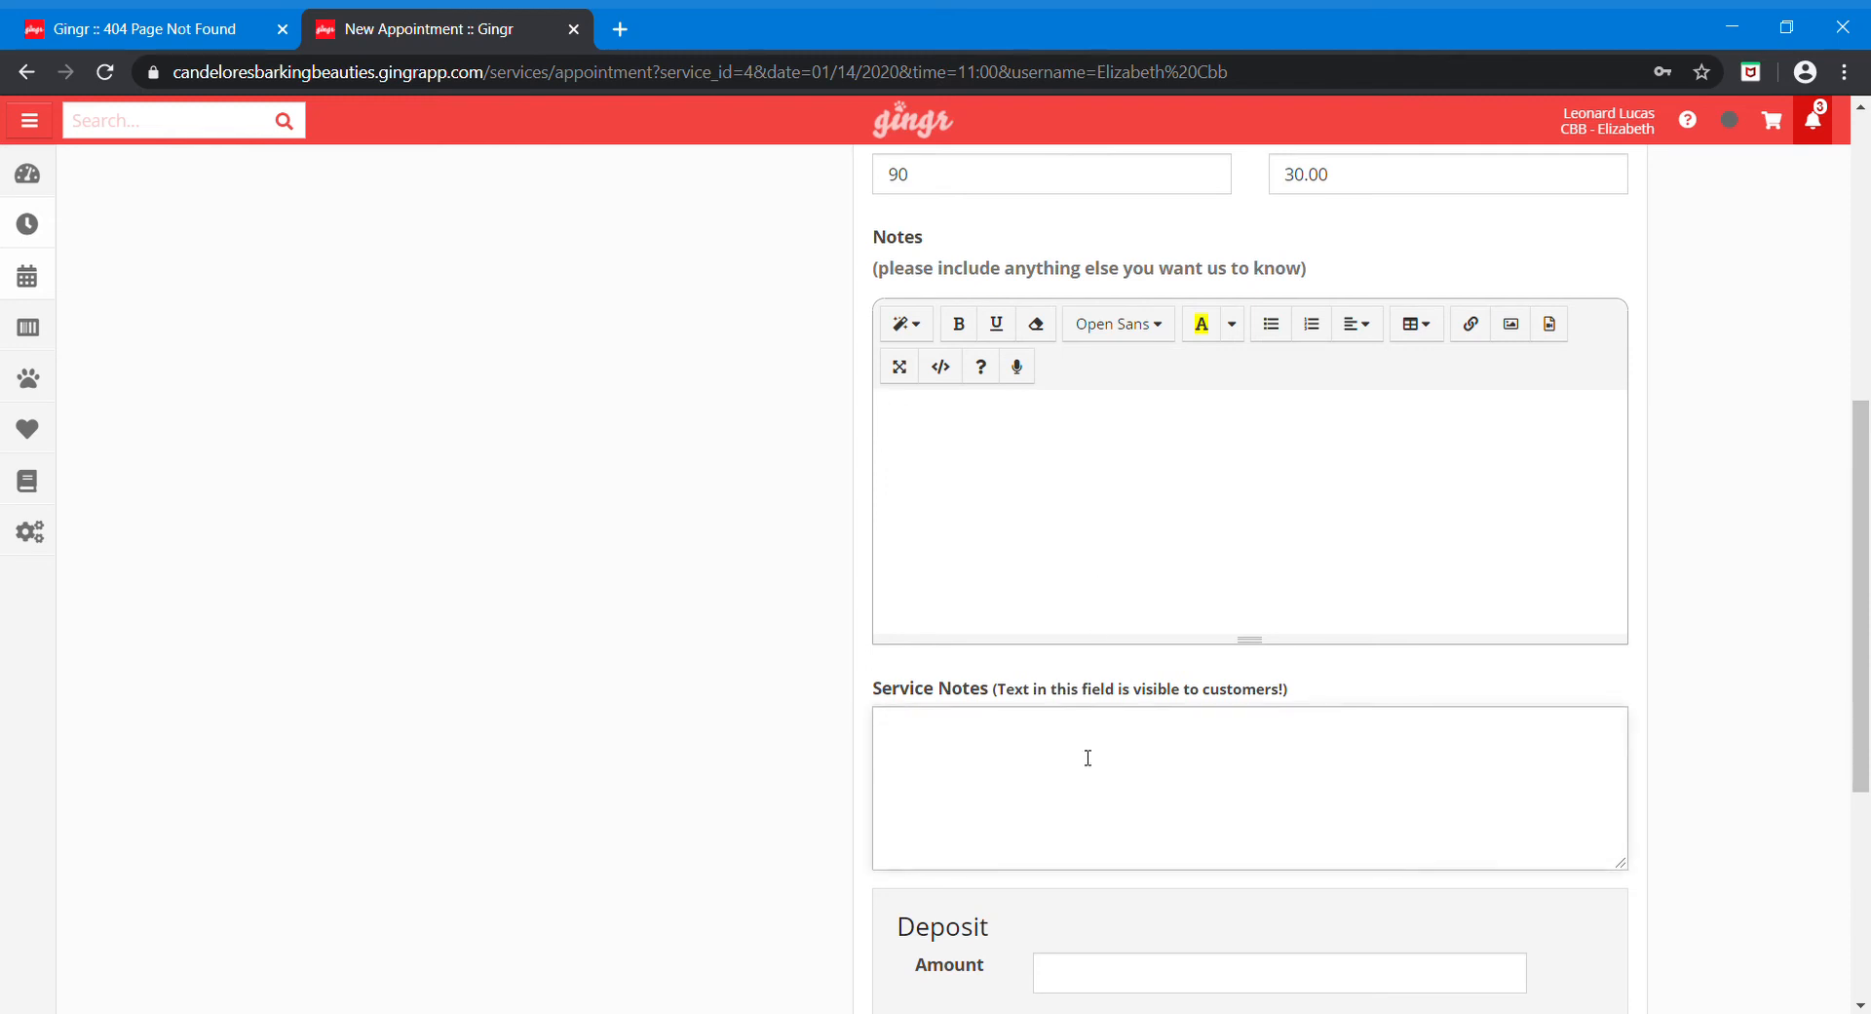
scroll(760, 380, "up", 3)
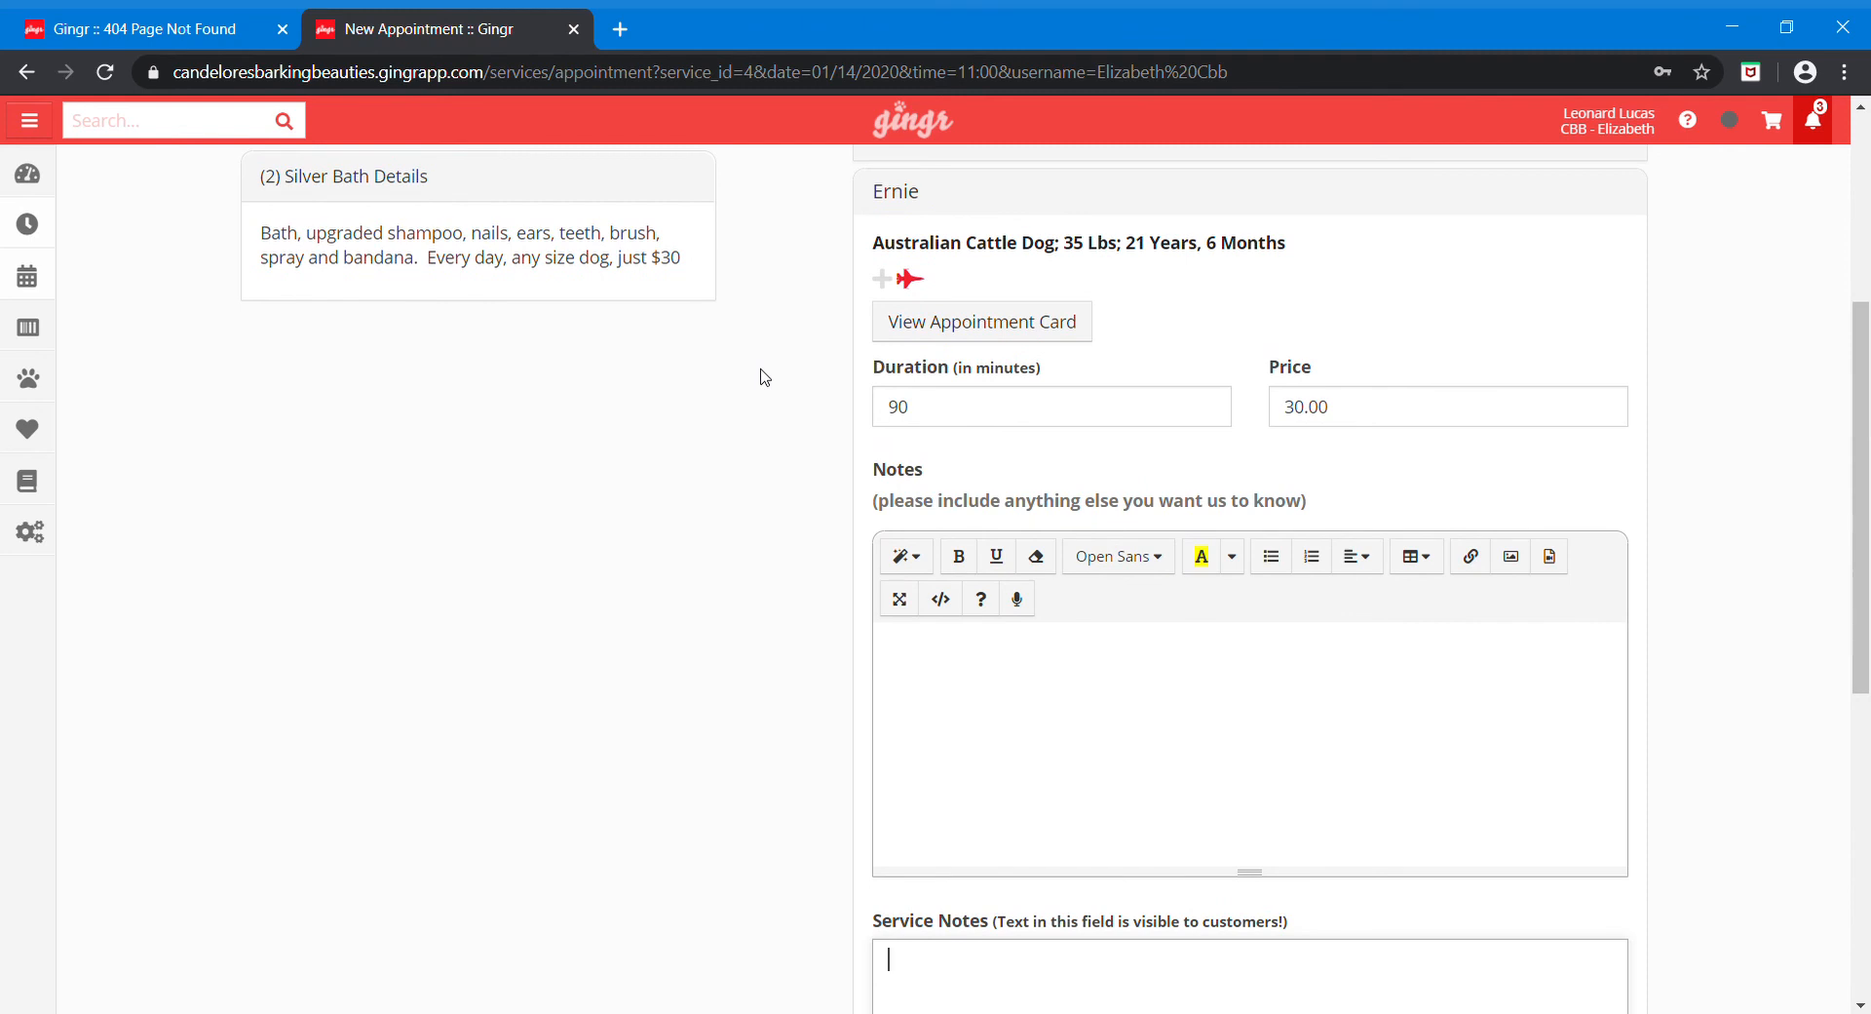
scroll(765, 377, "up", 2)
scroll(765, 377, "up", 1)
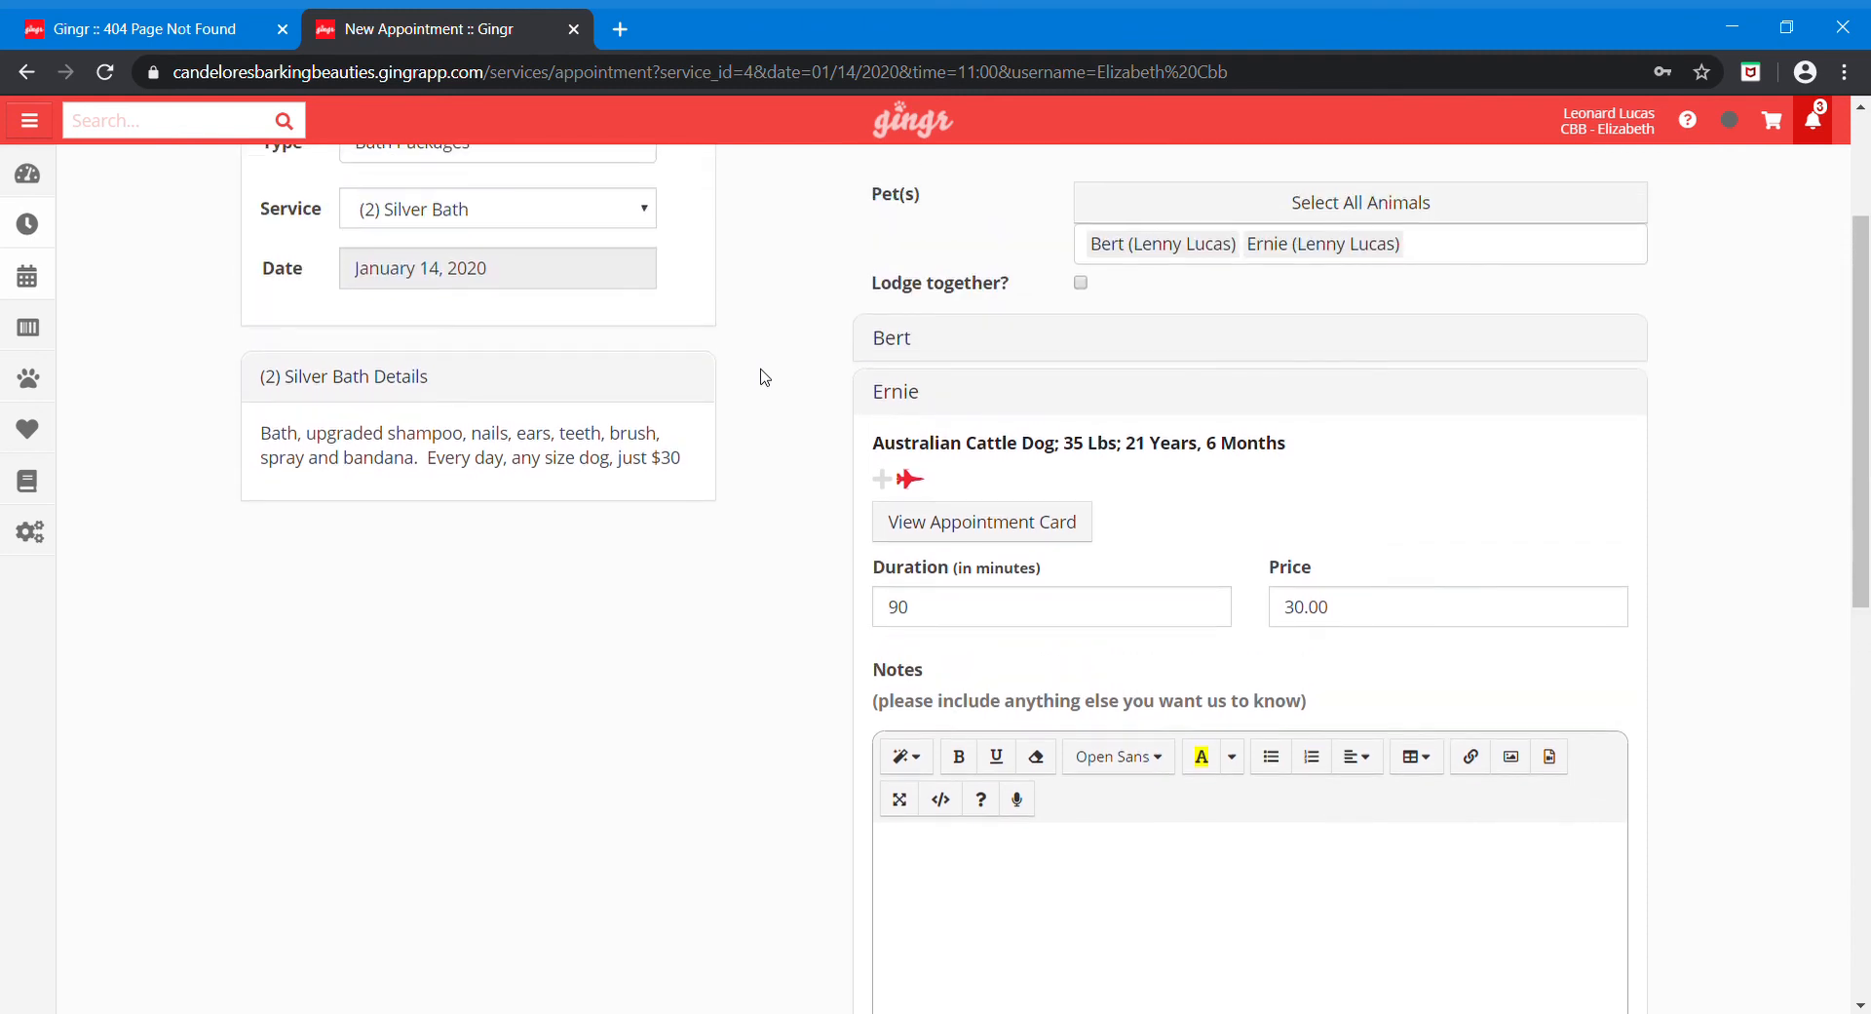
scroll(765, 377, "up", 1)
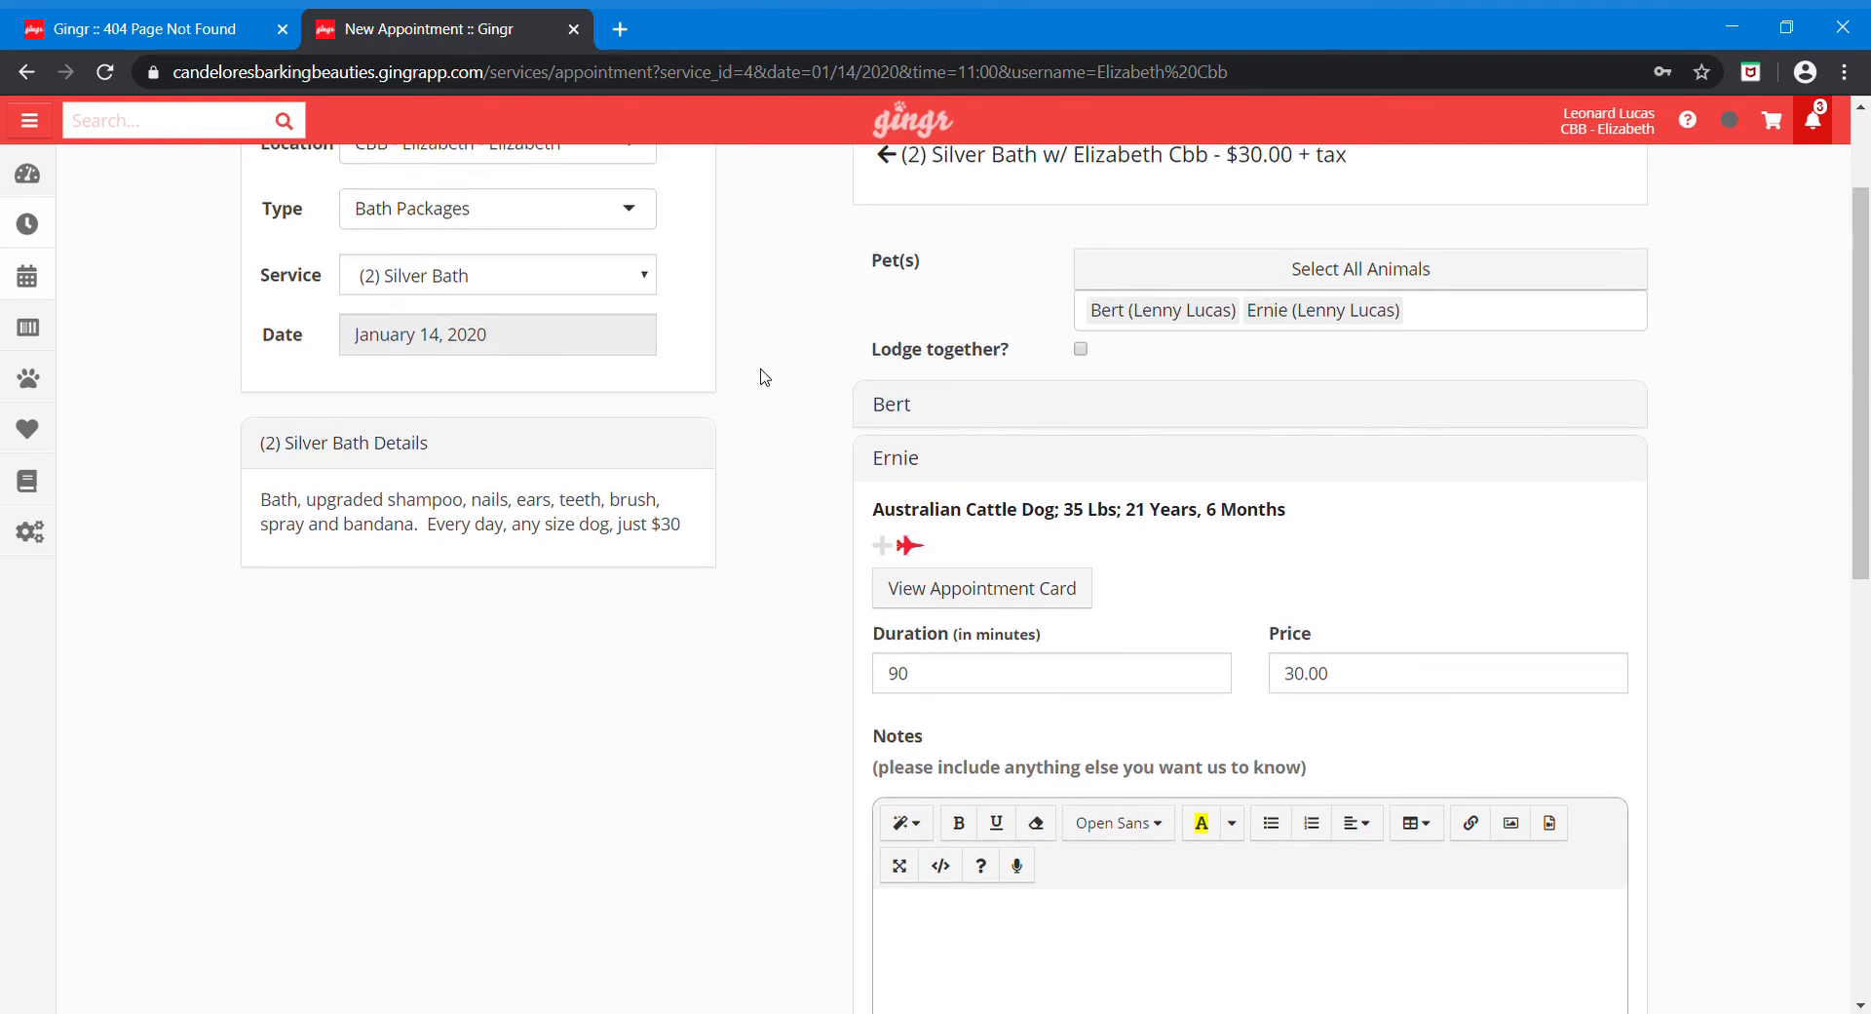
scroll(761, 377, "down", 5)
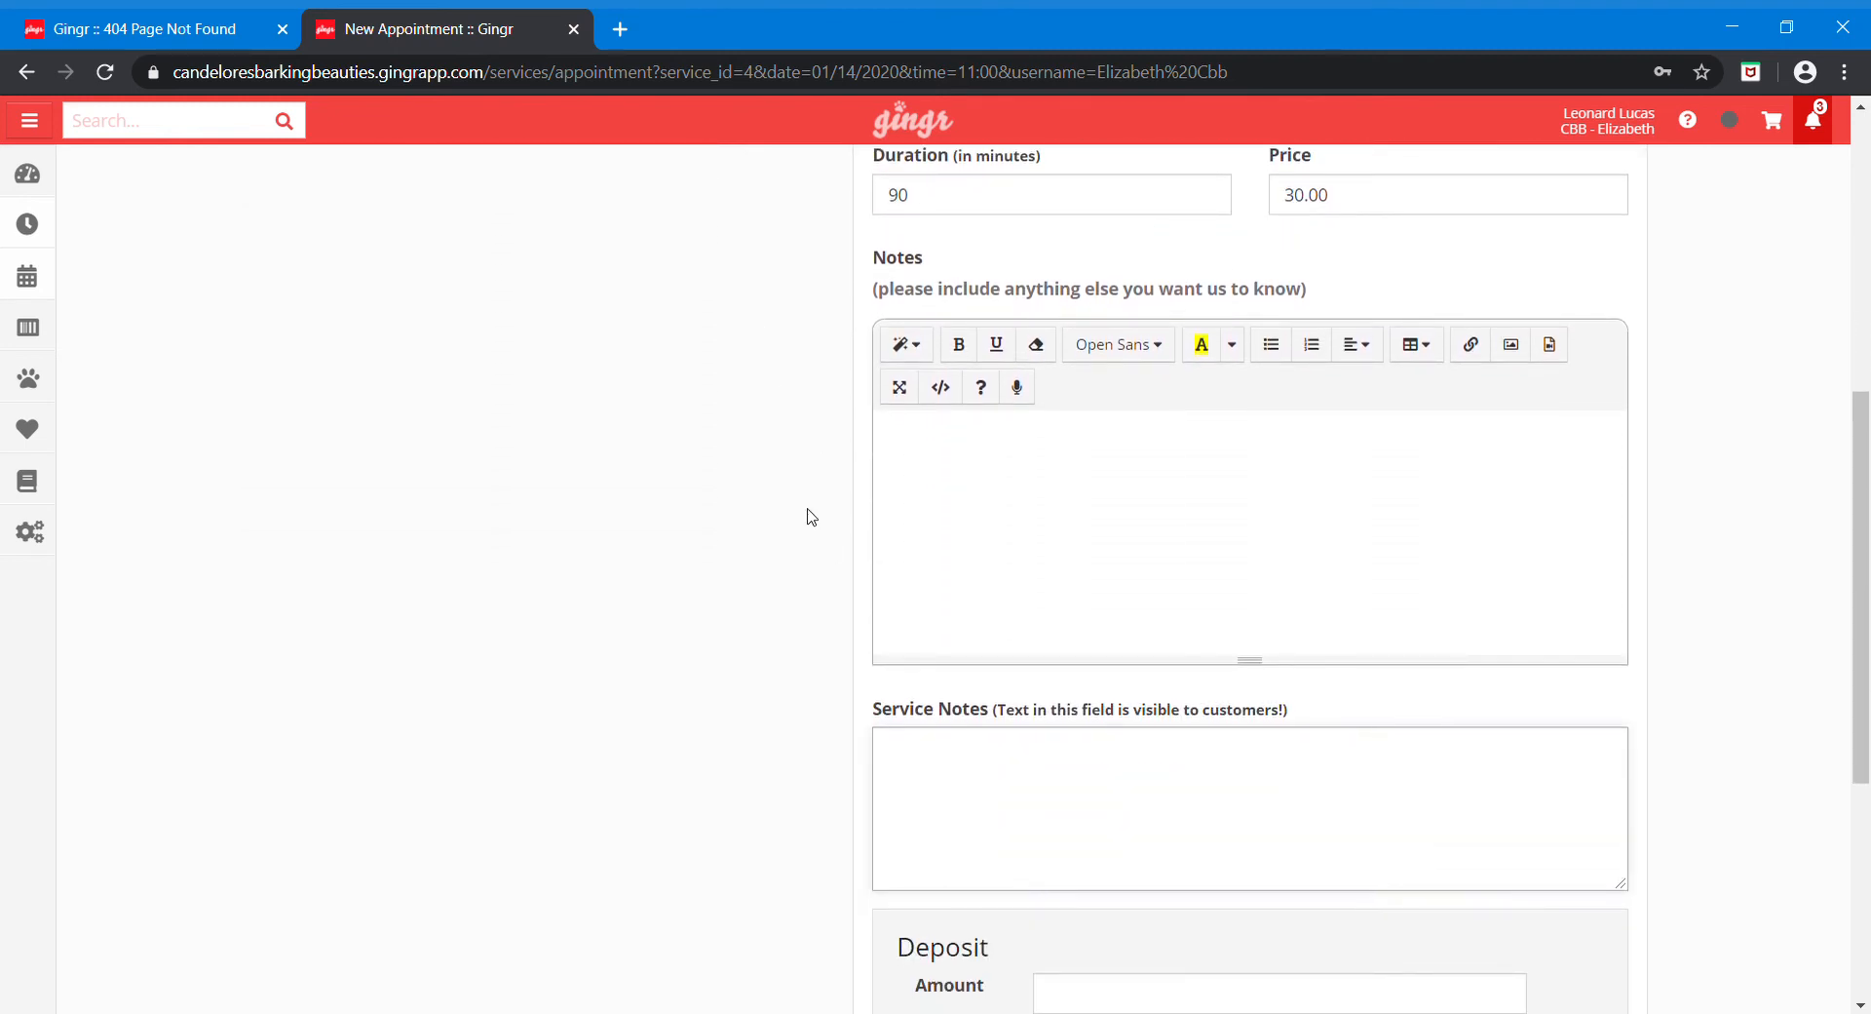
scroll(809, 517, "up", 3)
scroll(809, 517, "down", 3)
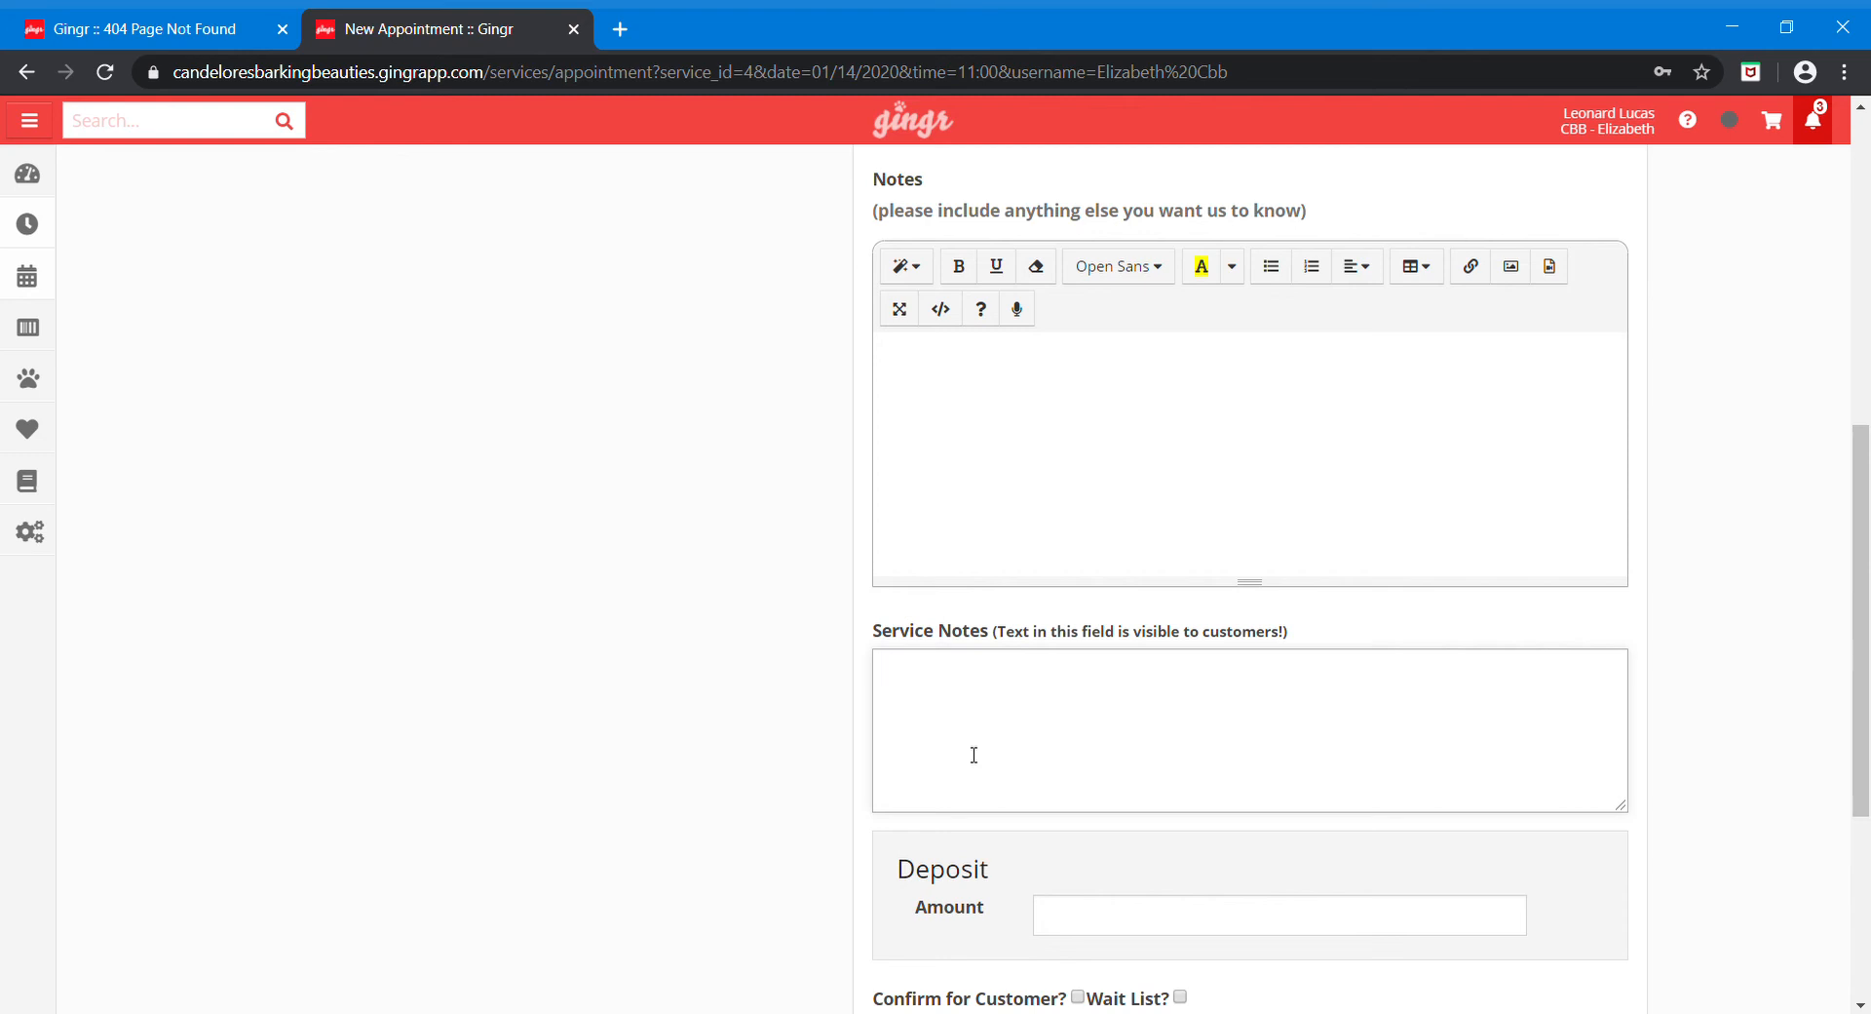
Step: Give Ernie the service note 'Ensure that mat is cut down first before doing the bath' and a kicking-fighter note
type("Ensure that mat is cut")
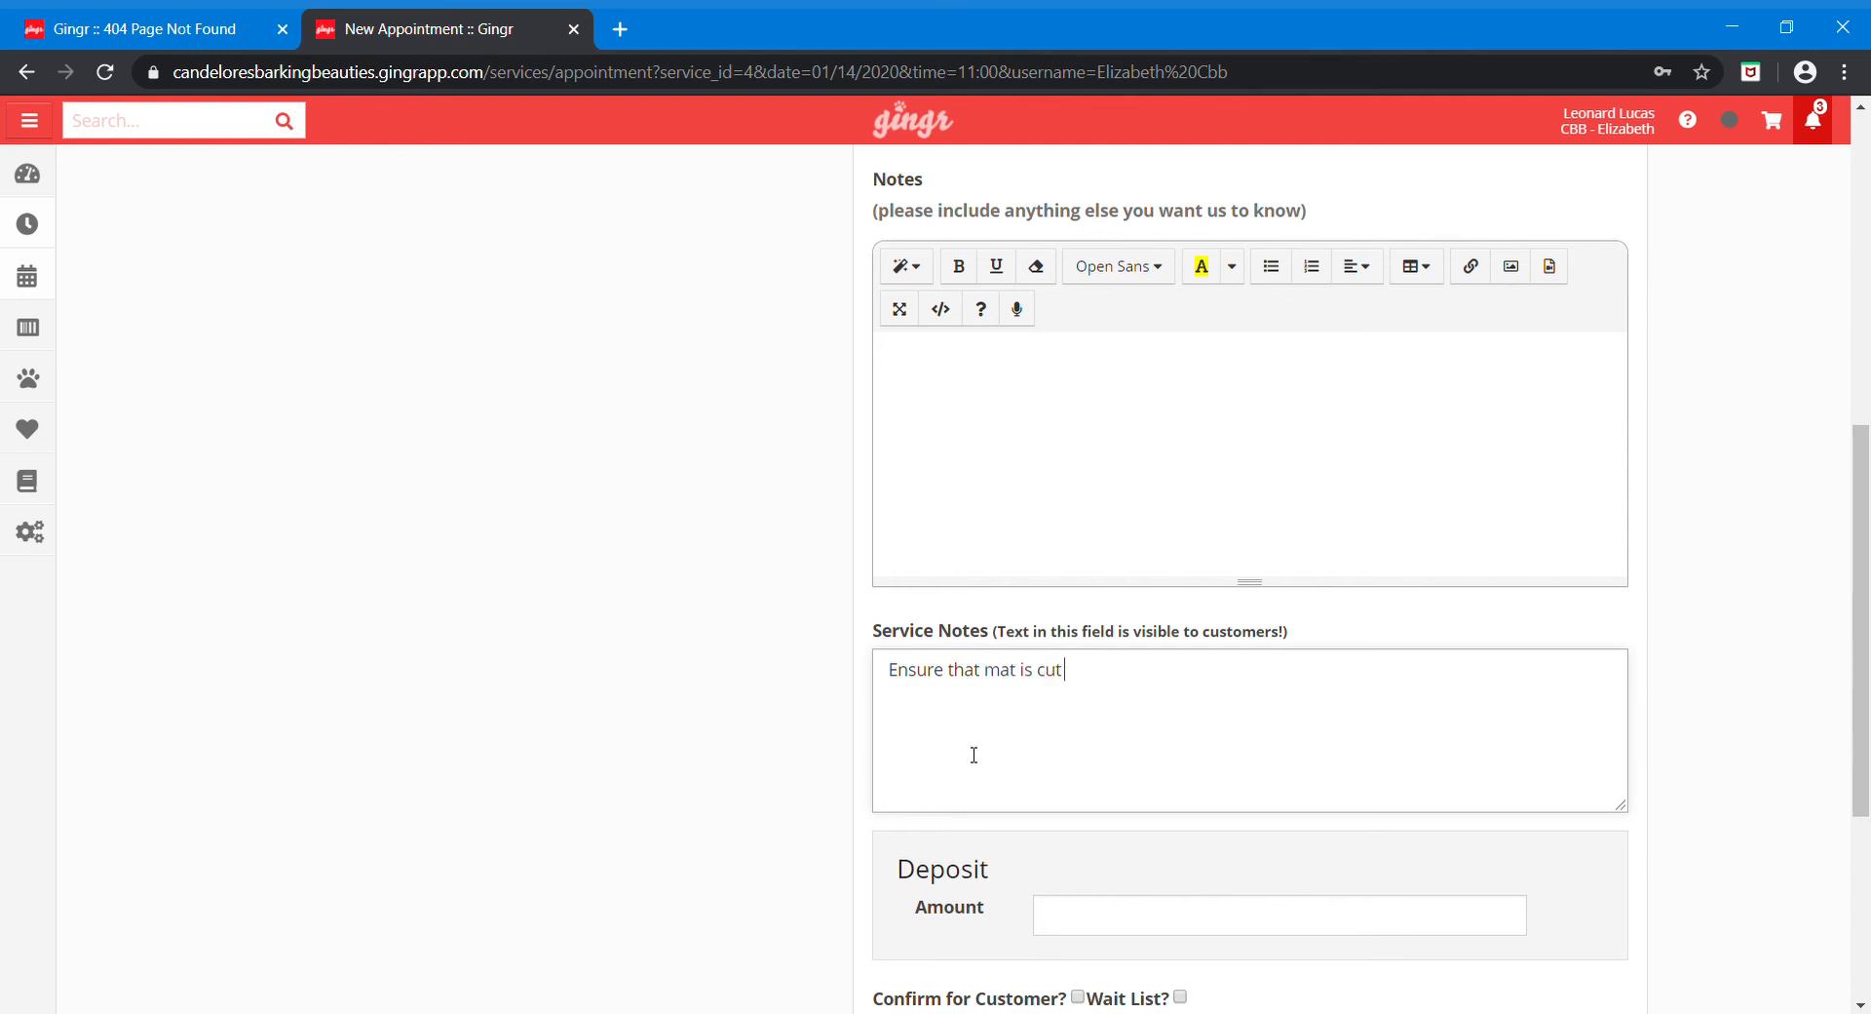
type(" down first before doing the")
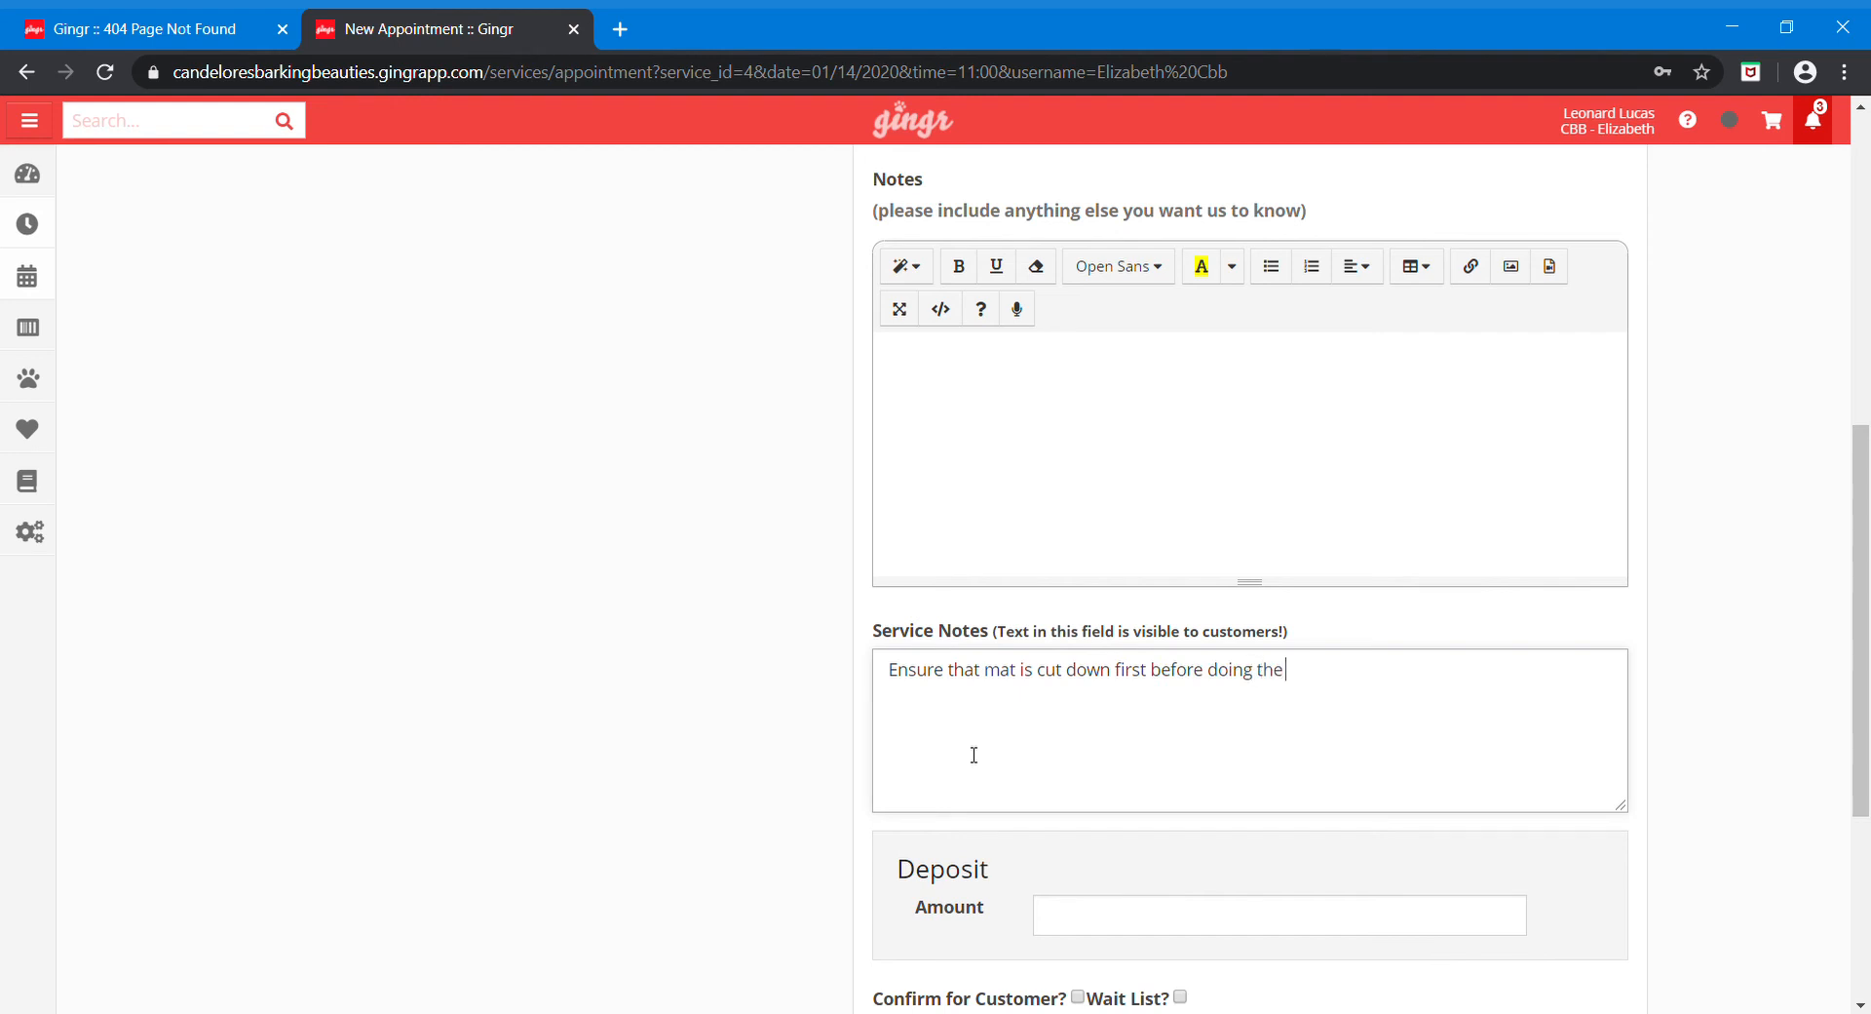
type(" bath")
left_click(967, 414)
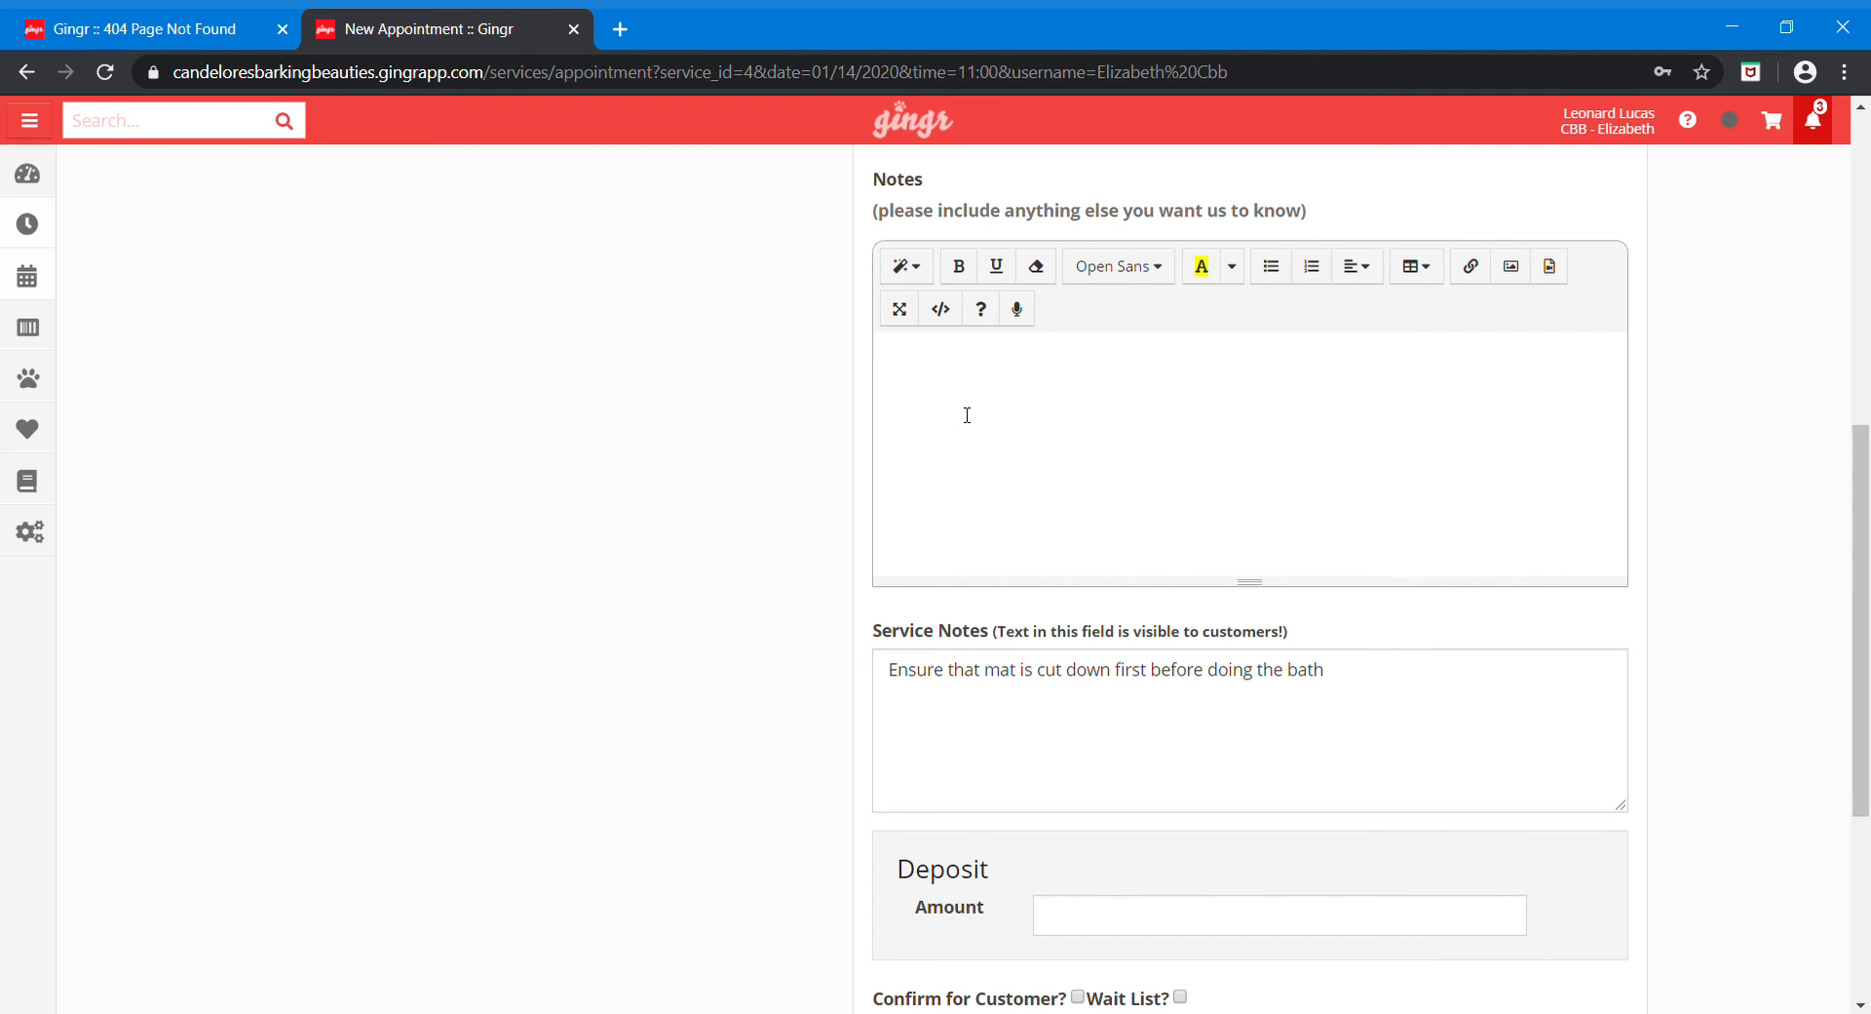
type("Enro")
key("BackSpace")
key("BackSpace")
key("BackSpace")
type("rnie likes to fight by ")
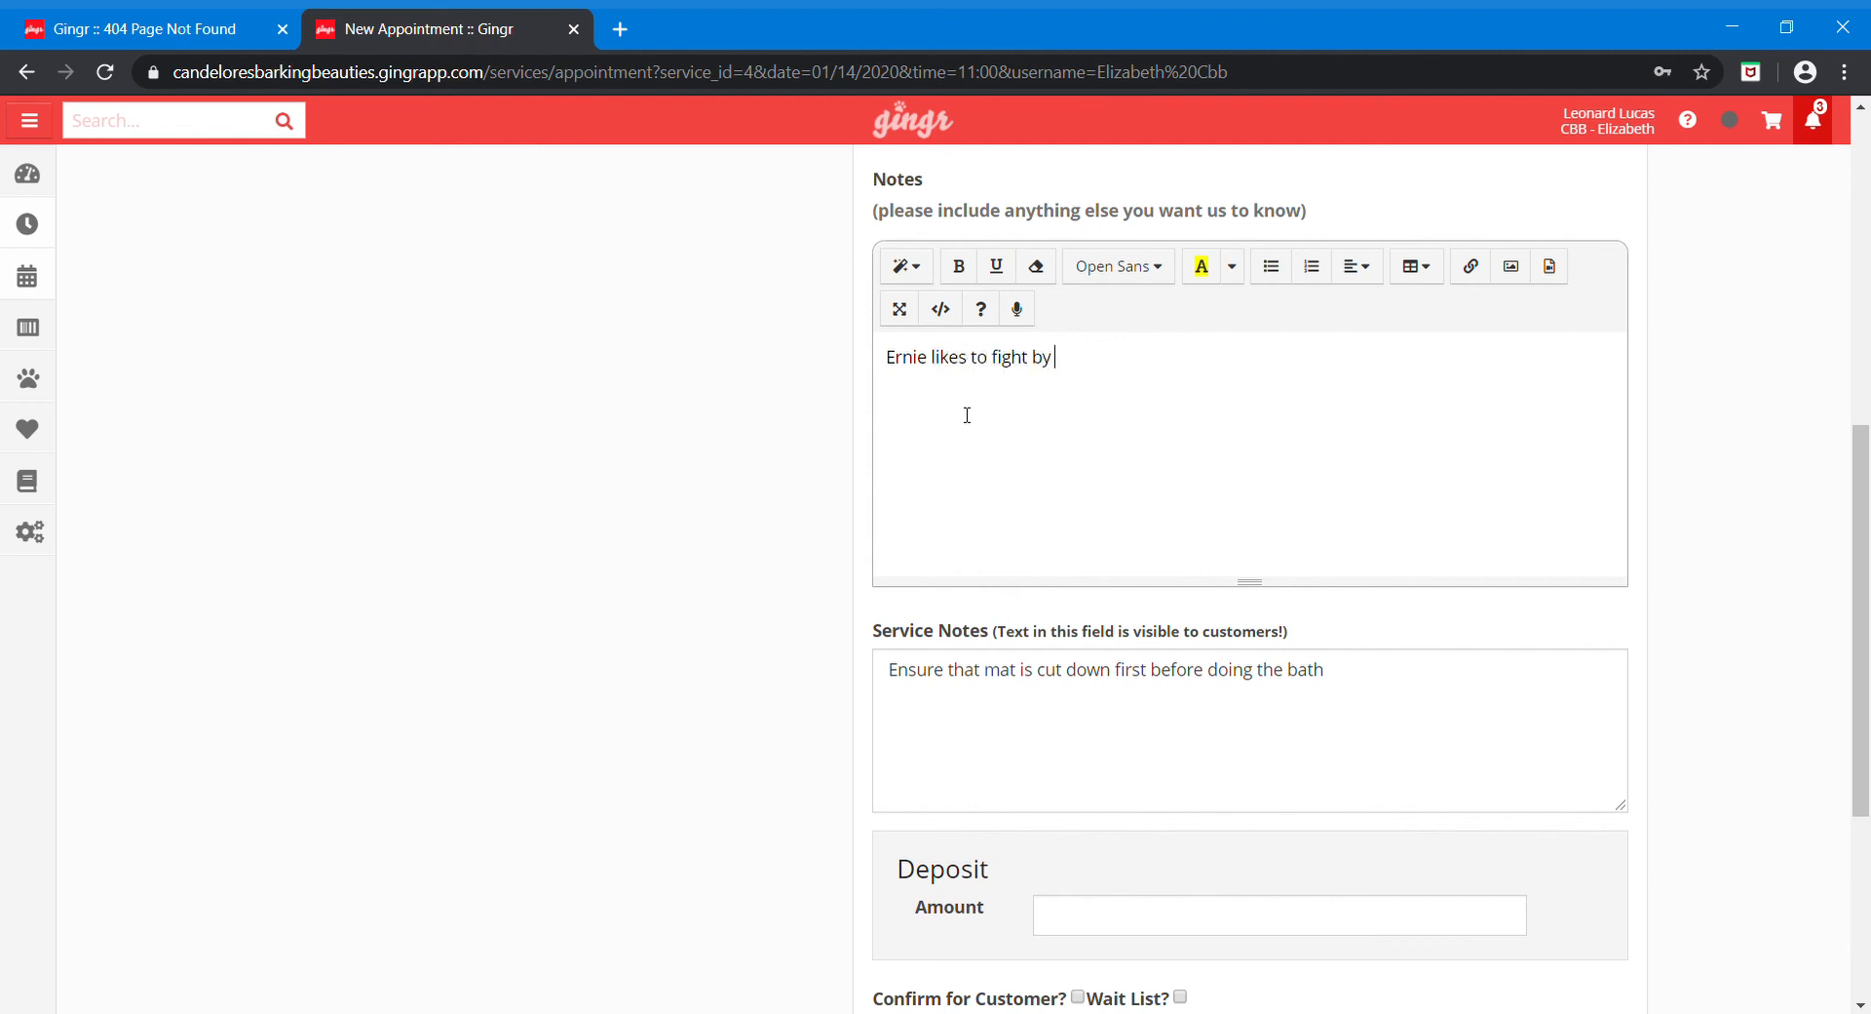
type("kicking you in the teeth")
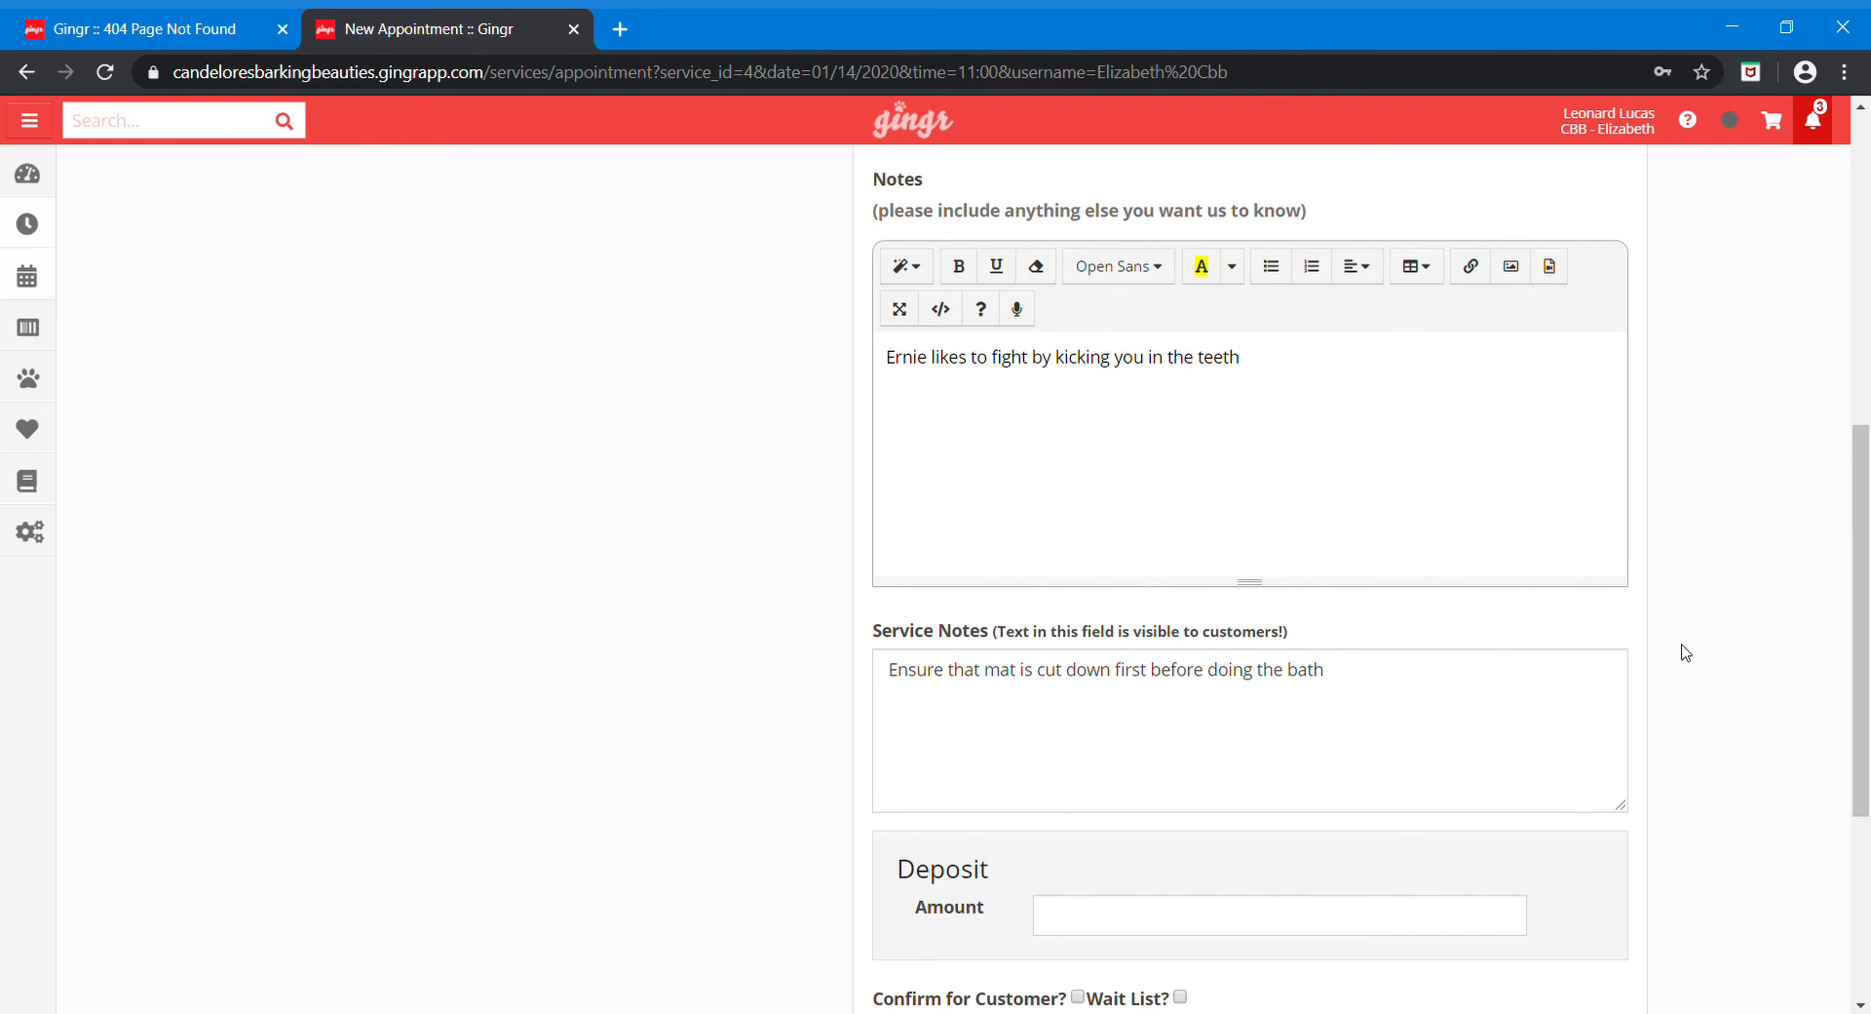
scroll(1686, 653, "down", 3)
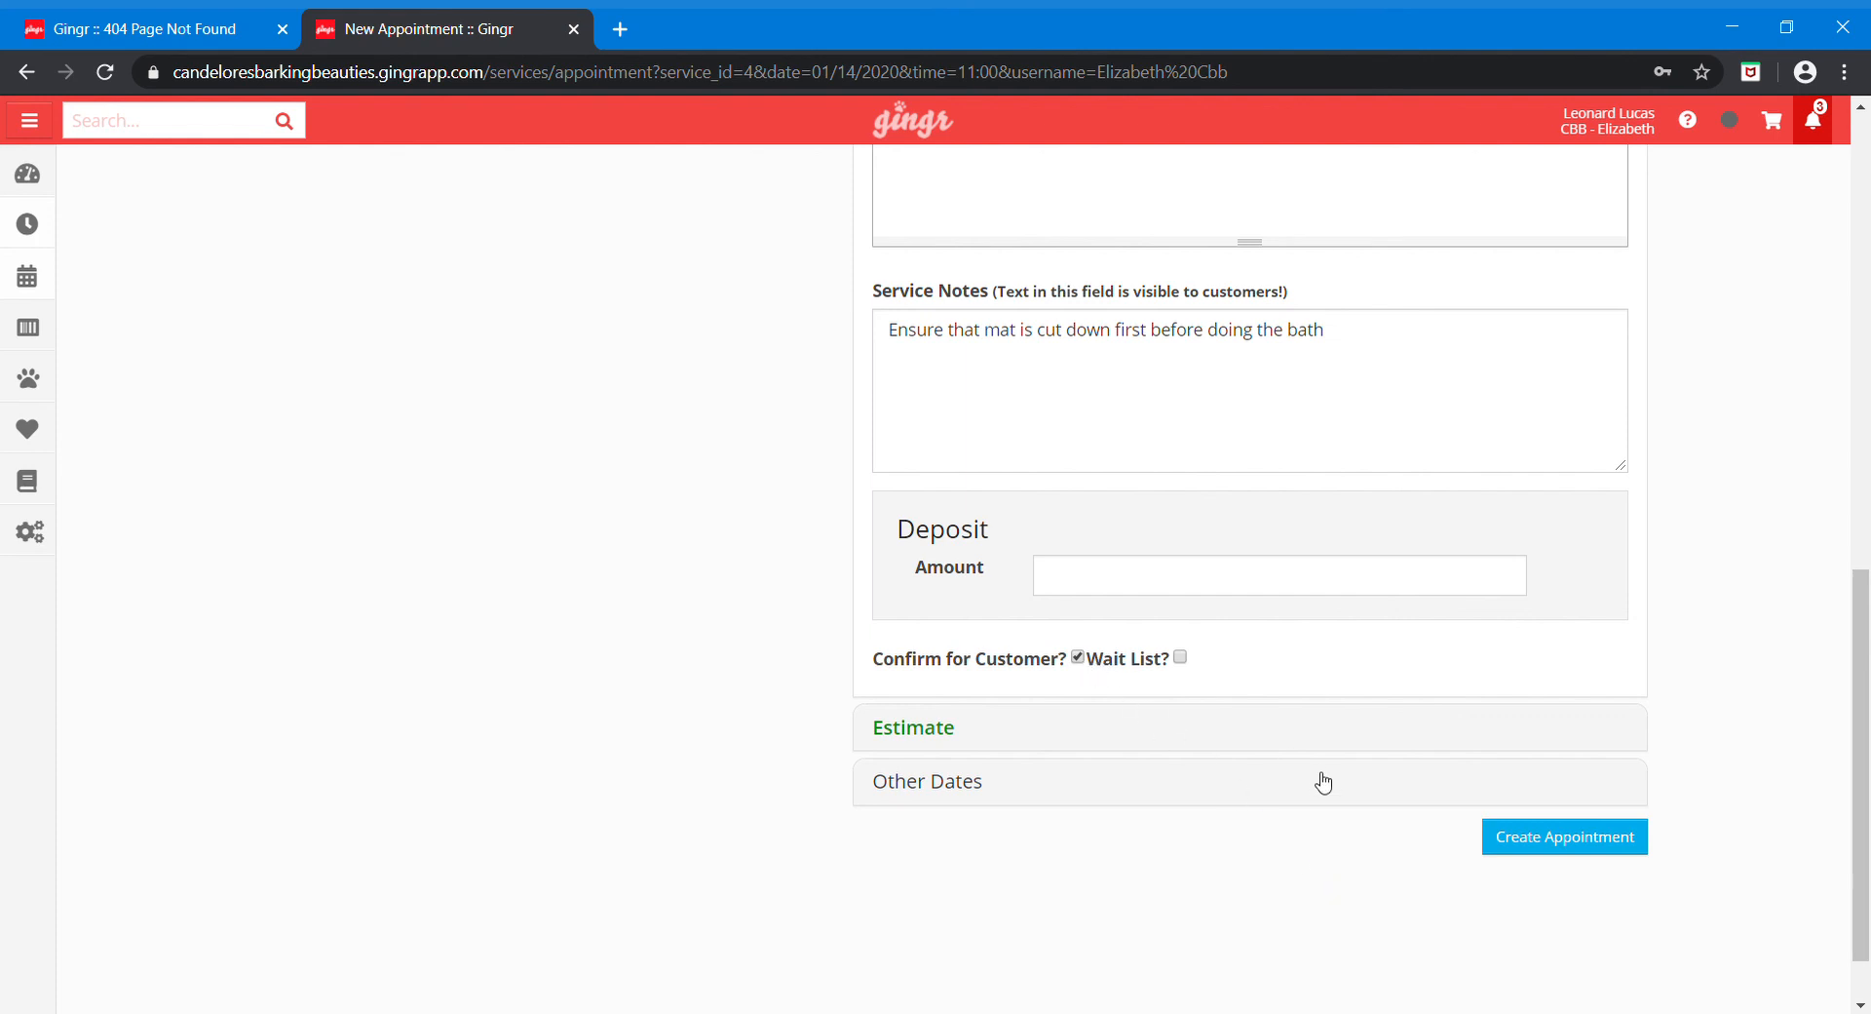
Step: Create the Tue 01/14 11:00 am appointments and view Bert's saved reservation
left_click(1561, 840)
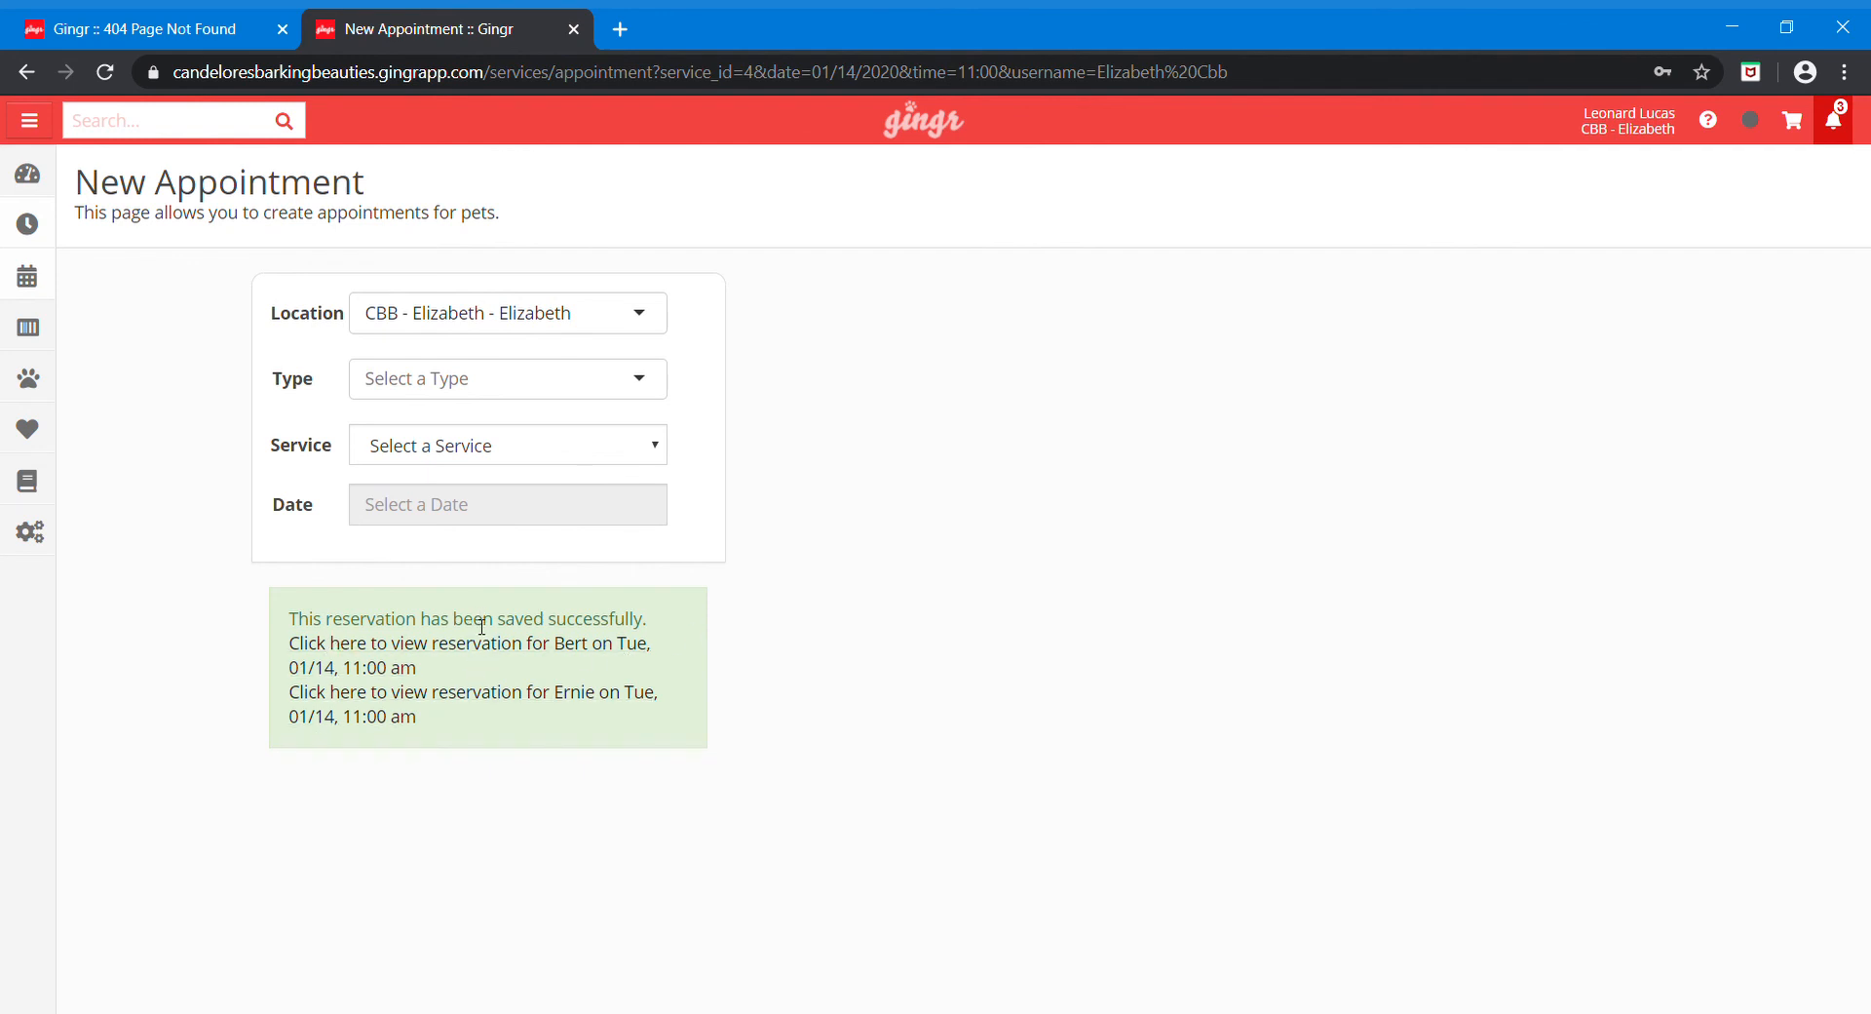
left_click(435, 657)
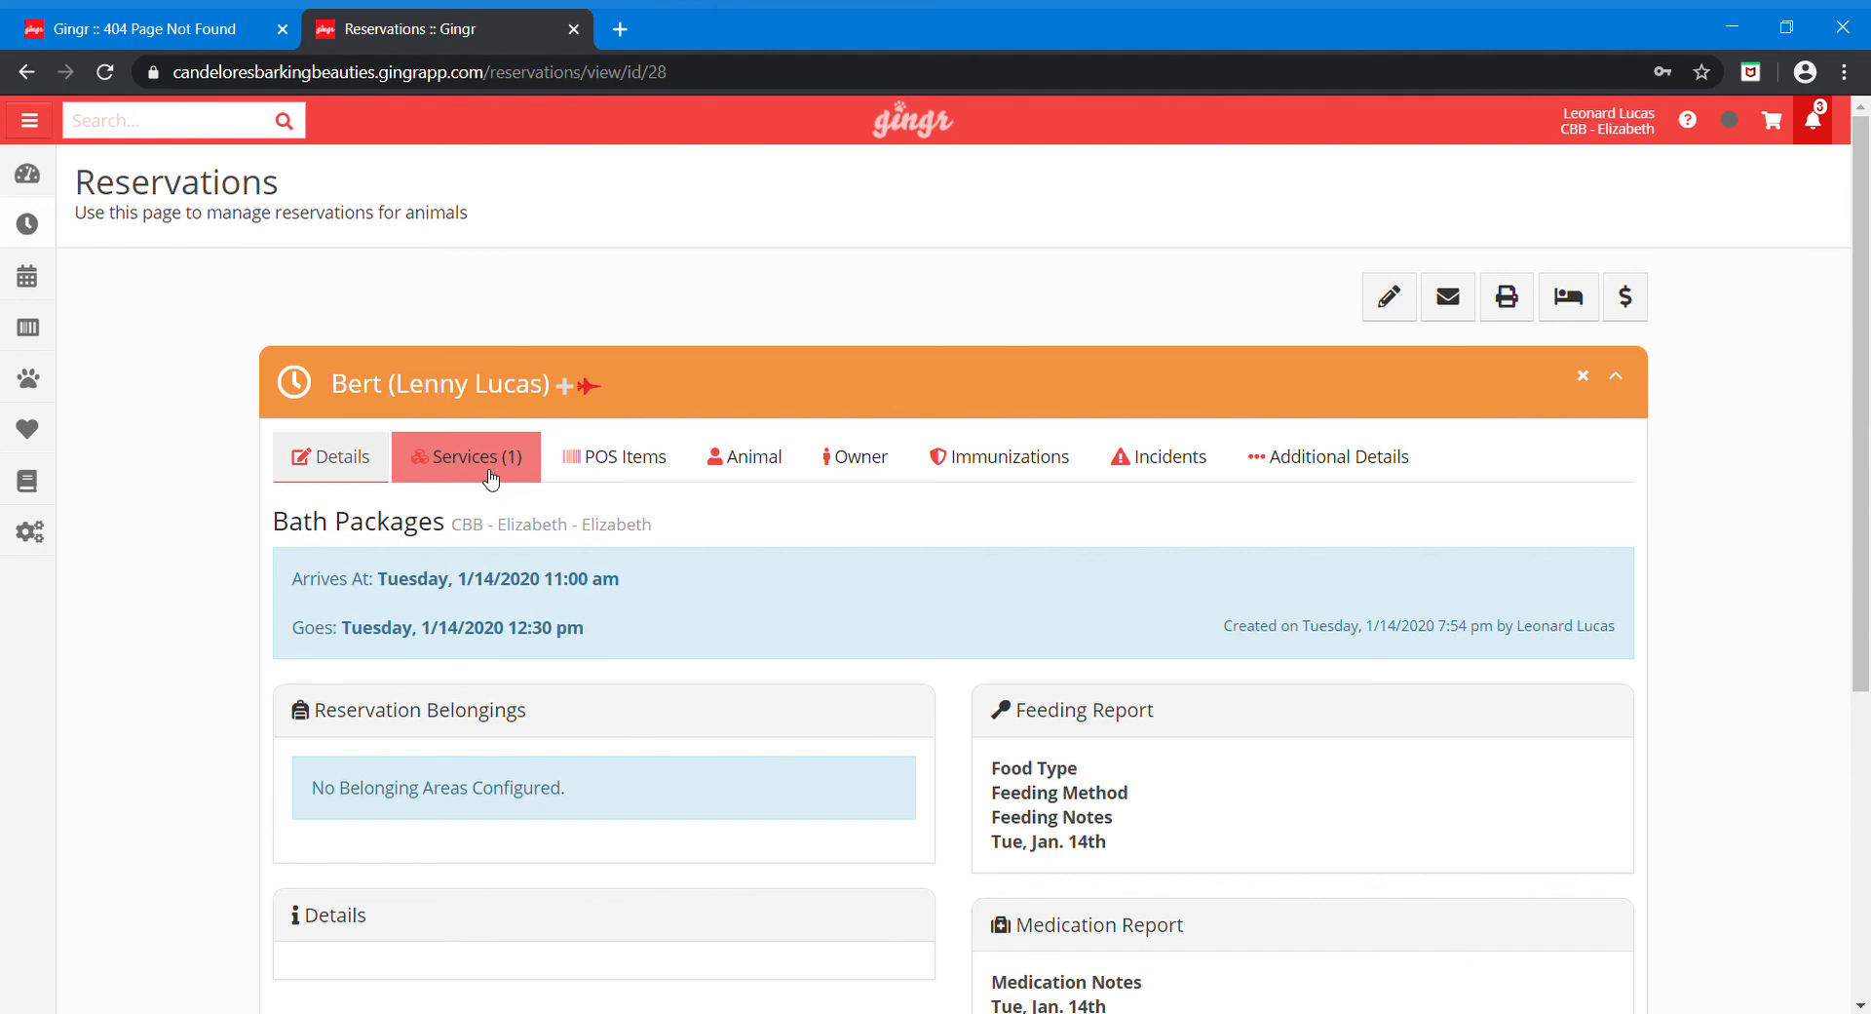
scroll(490, 478, "down", 2)
scroll(490, 477, "down", 1)
scroll(490, 480, "up", 1)
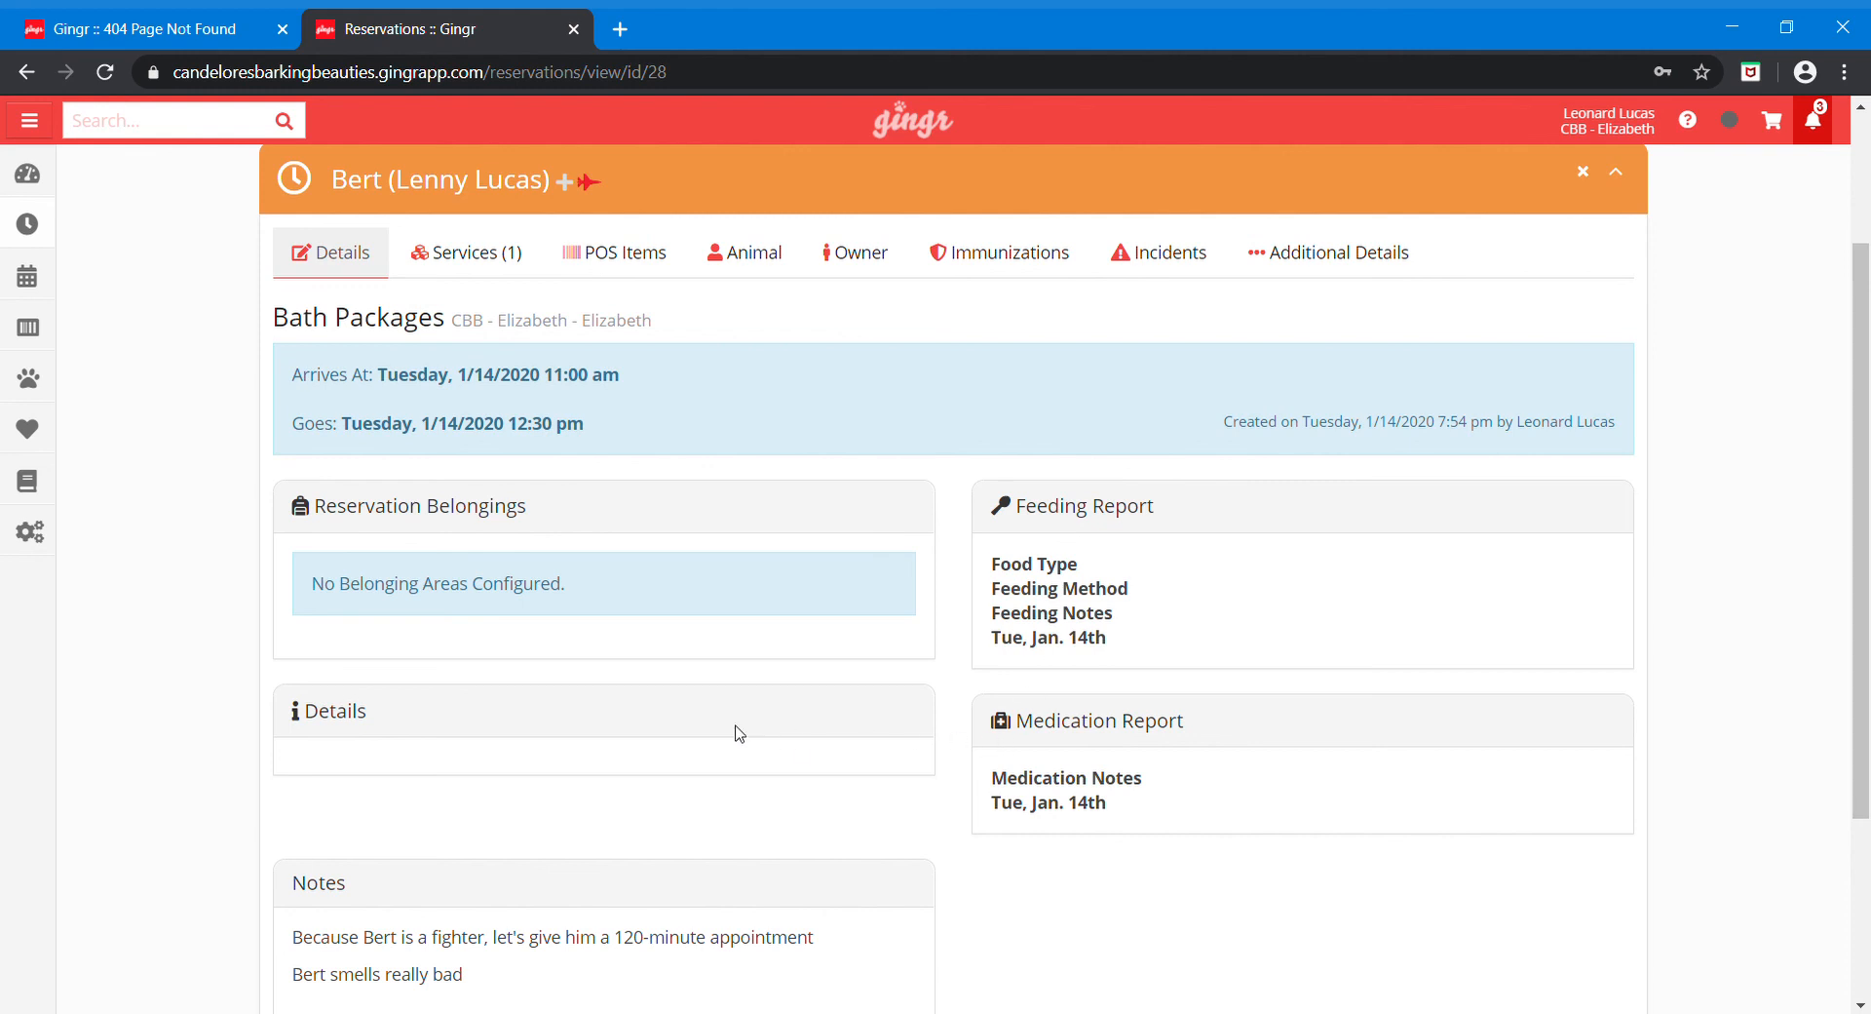
scroll(739, 733, "down", 1)
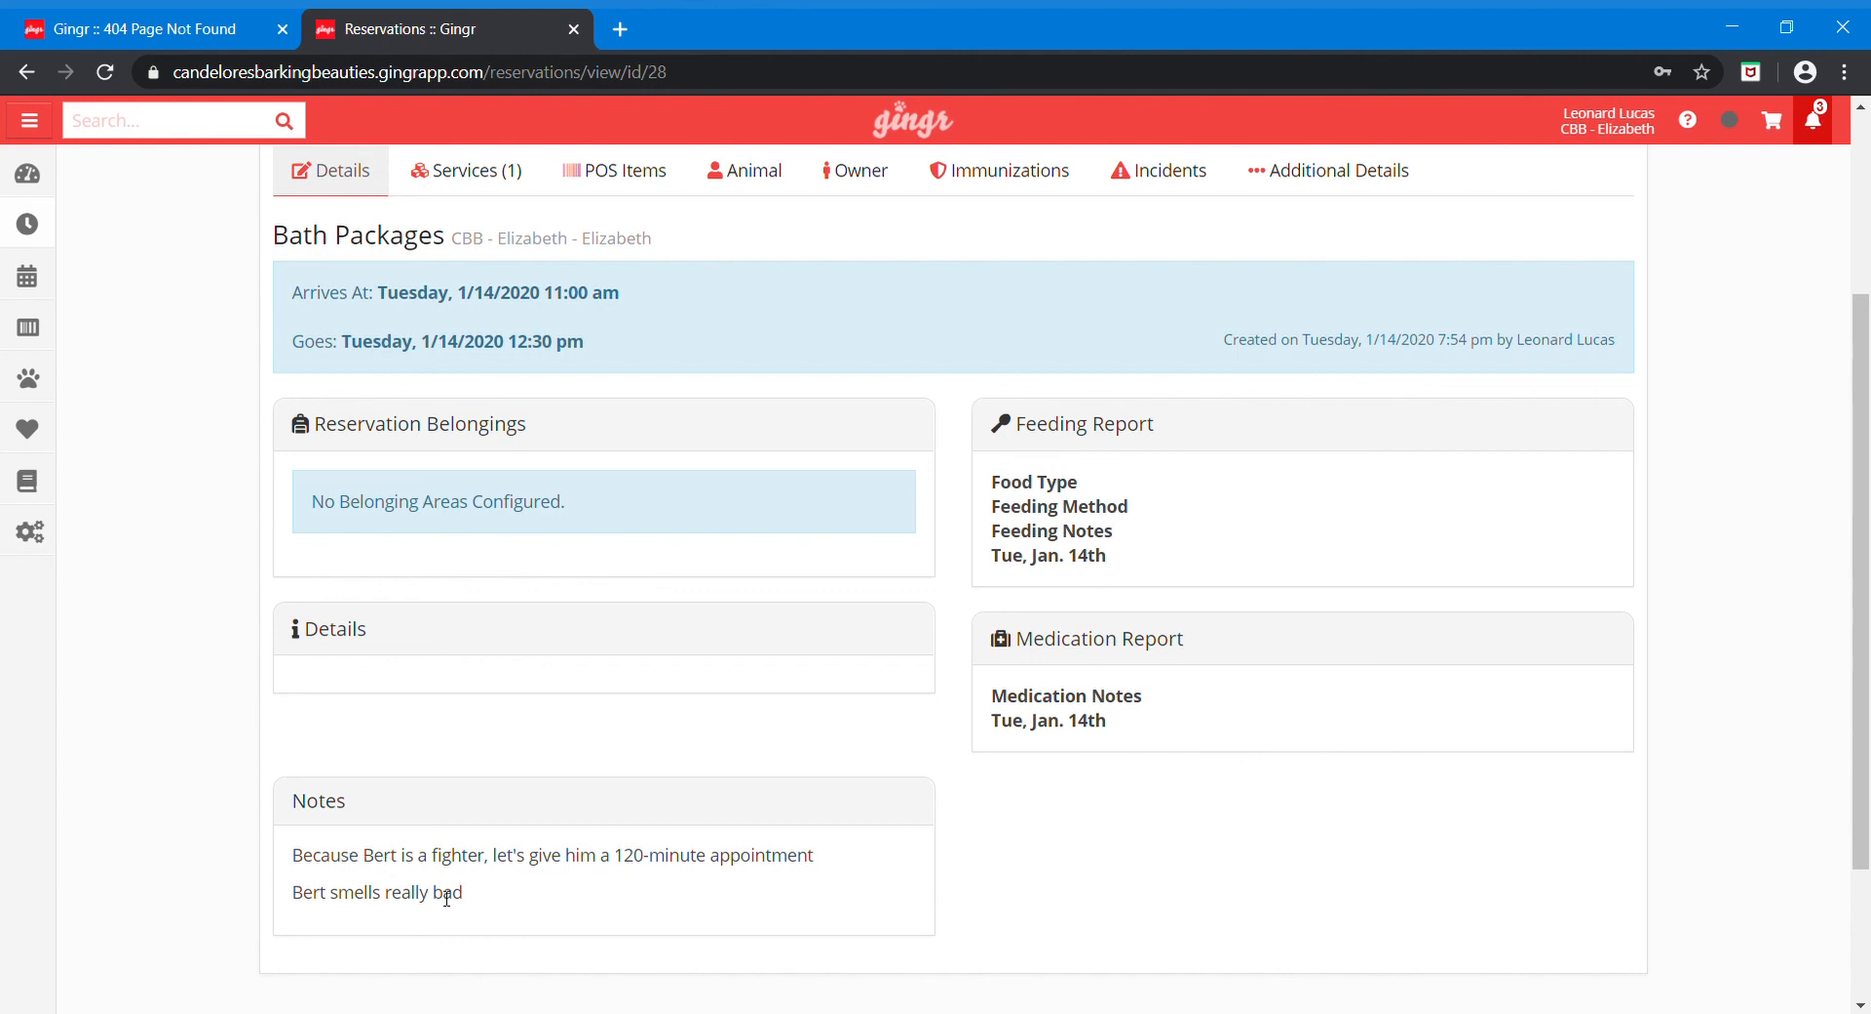
scroll(446, 899, "up", 2)
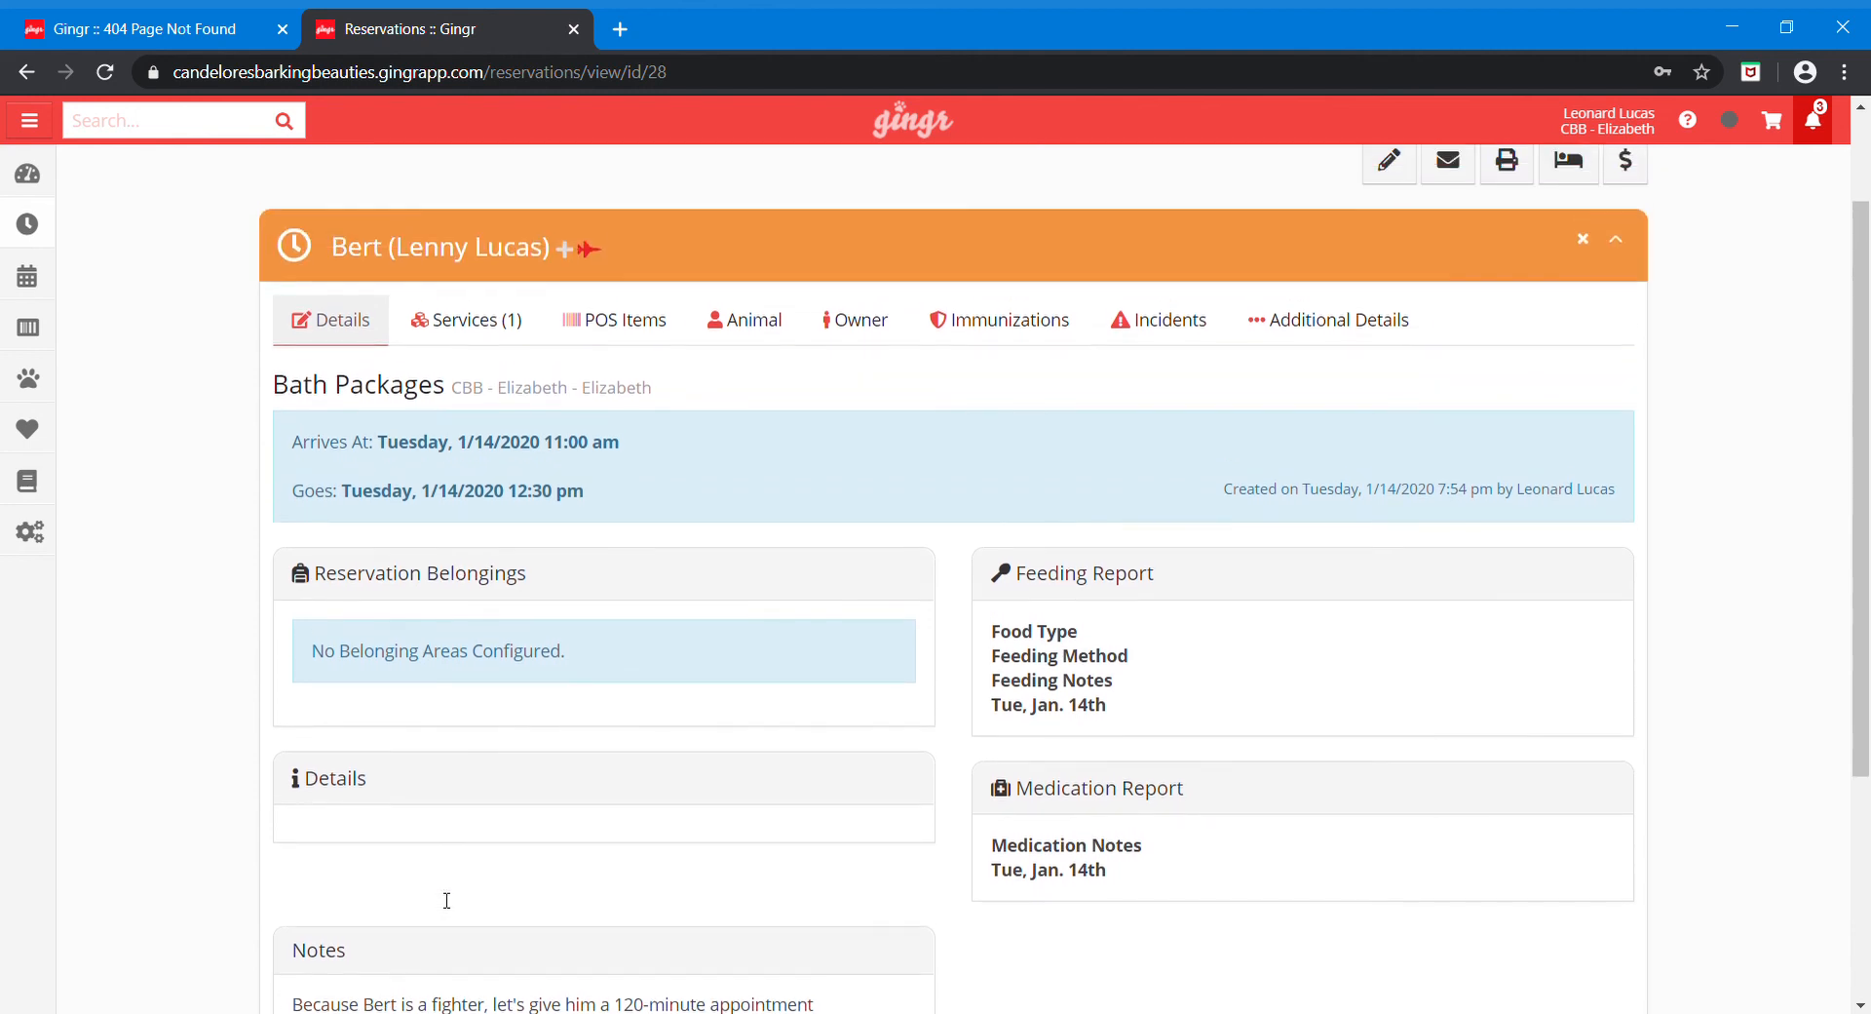
Step: Inspect the Silver Bath row on Bert's Services (1) tab, expanding and collapsing its details
left_click(458, 333)
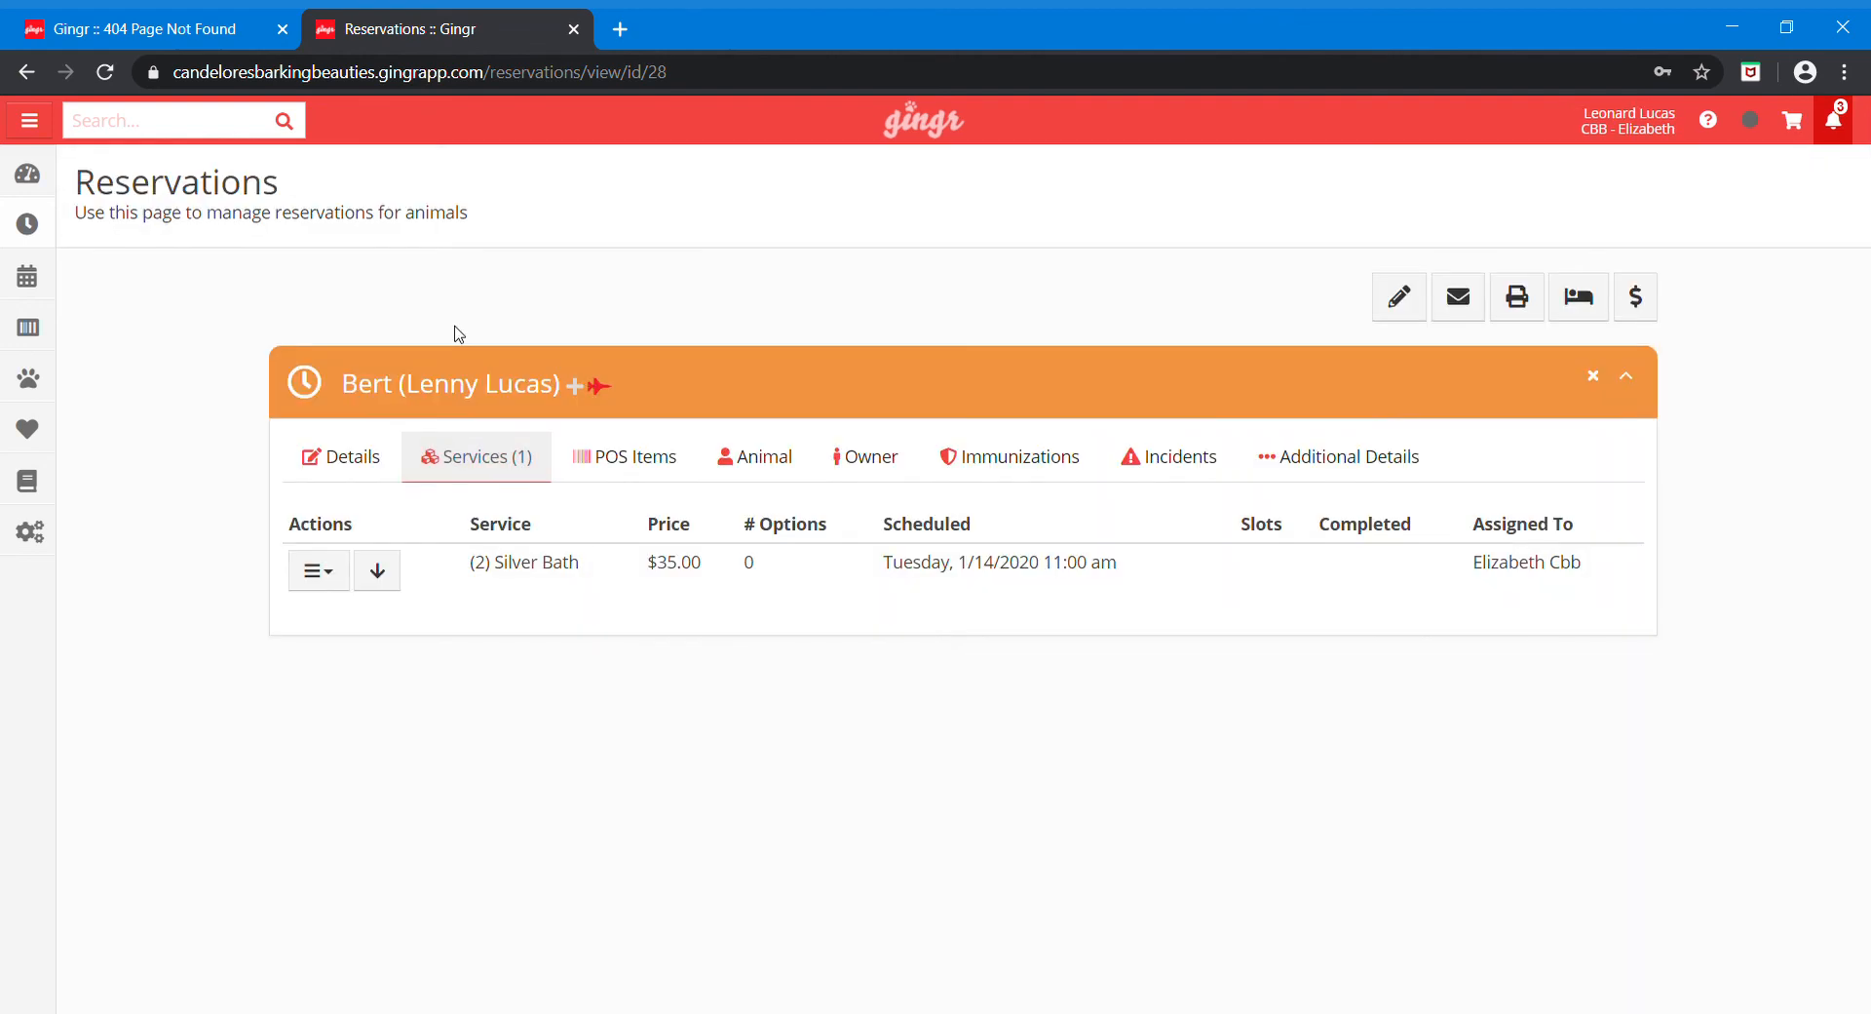
left_click(395, 466)
left_click(537, 471)
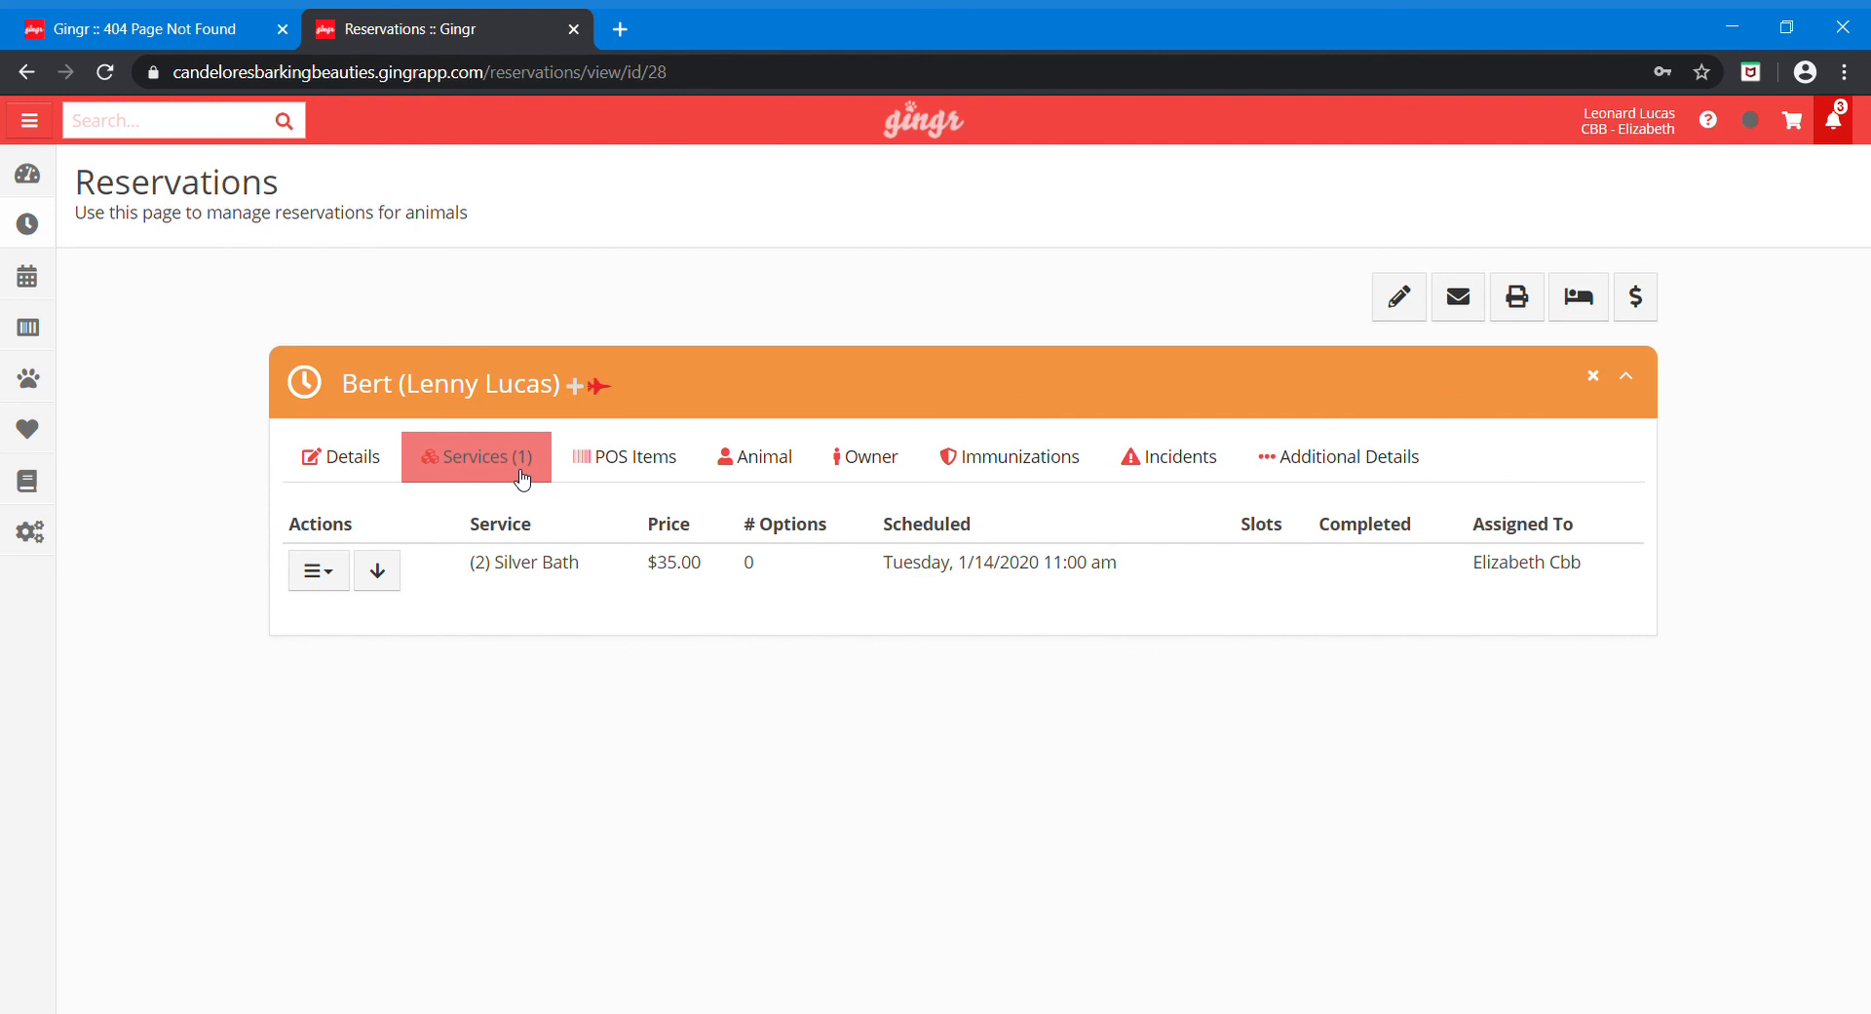
left_click(377, 571)
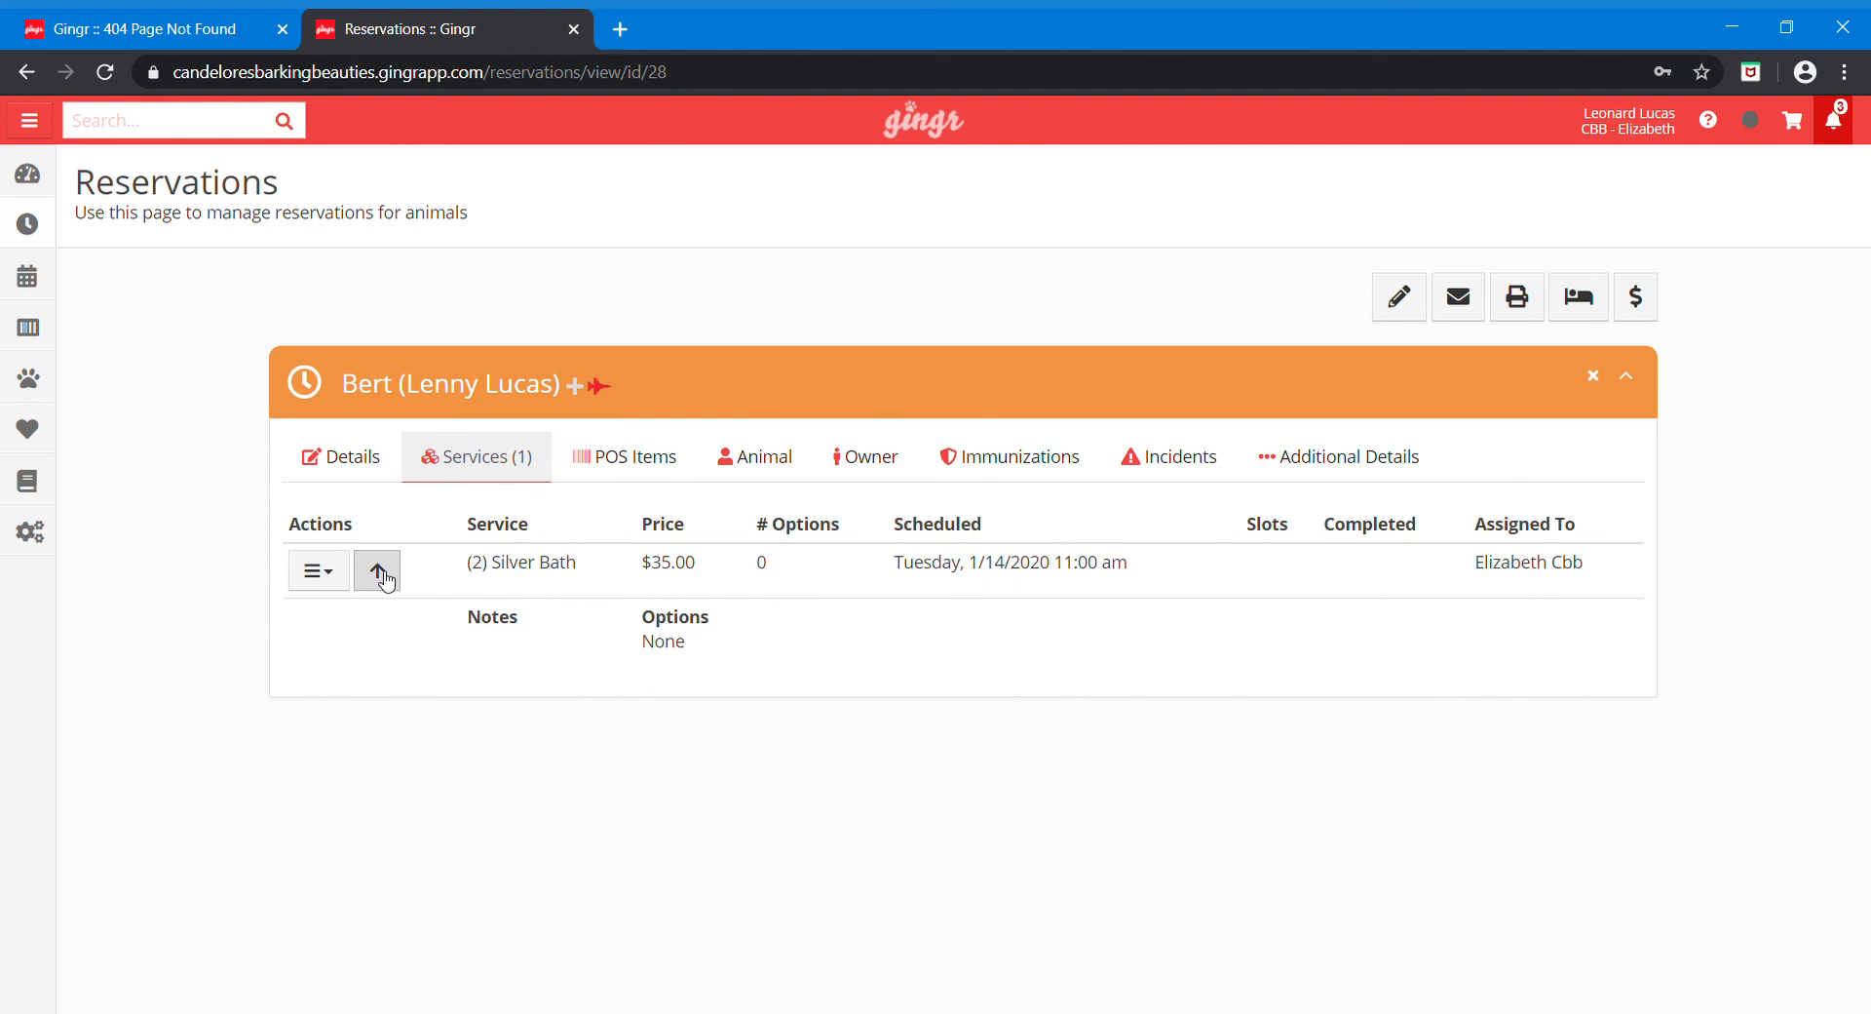
left_click(382, 575)
Step: Open and dismiss the Silver Bath actions menu, then return to the New Appointment page
left_click(332, 577)
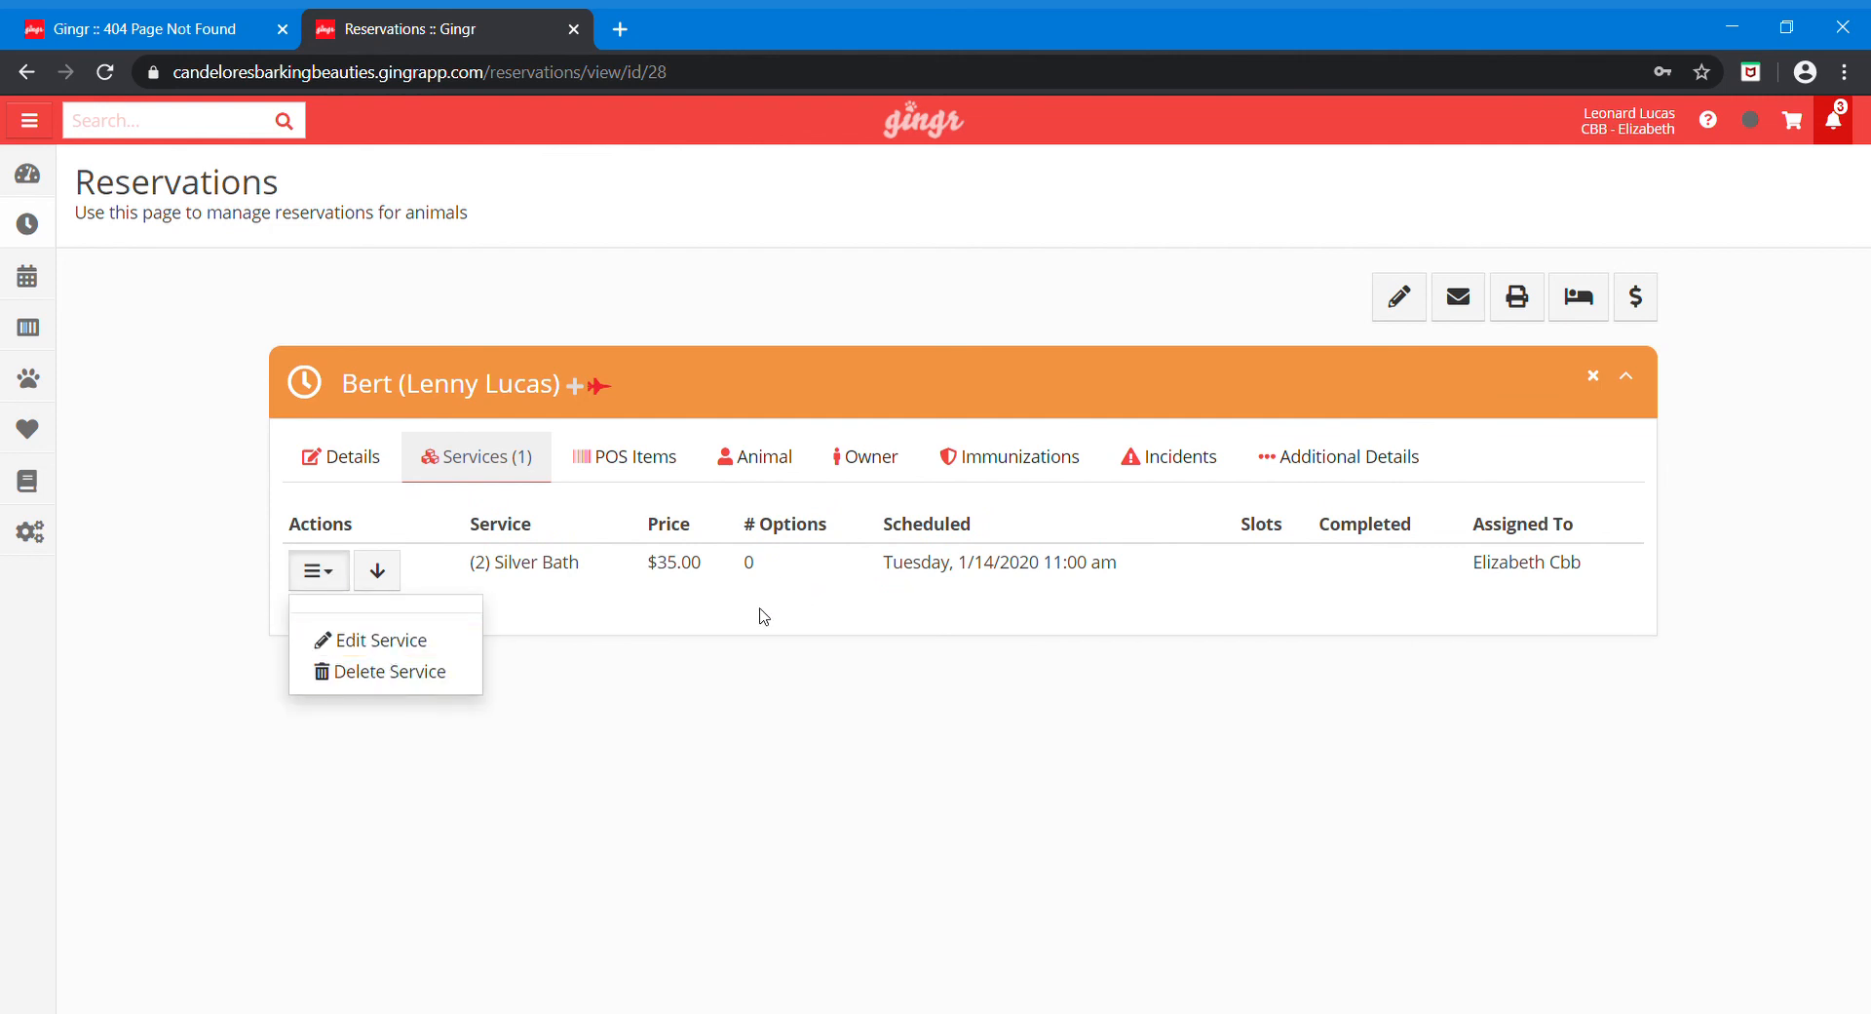
left_click(698, 629)
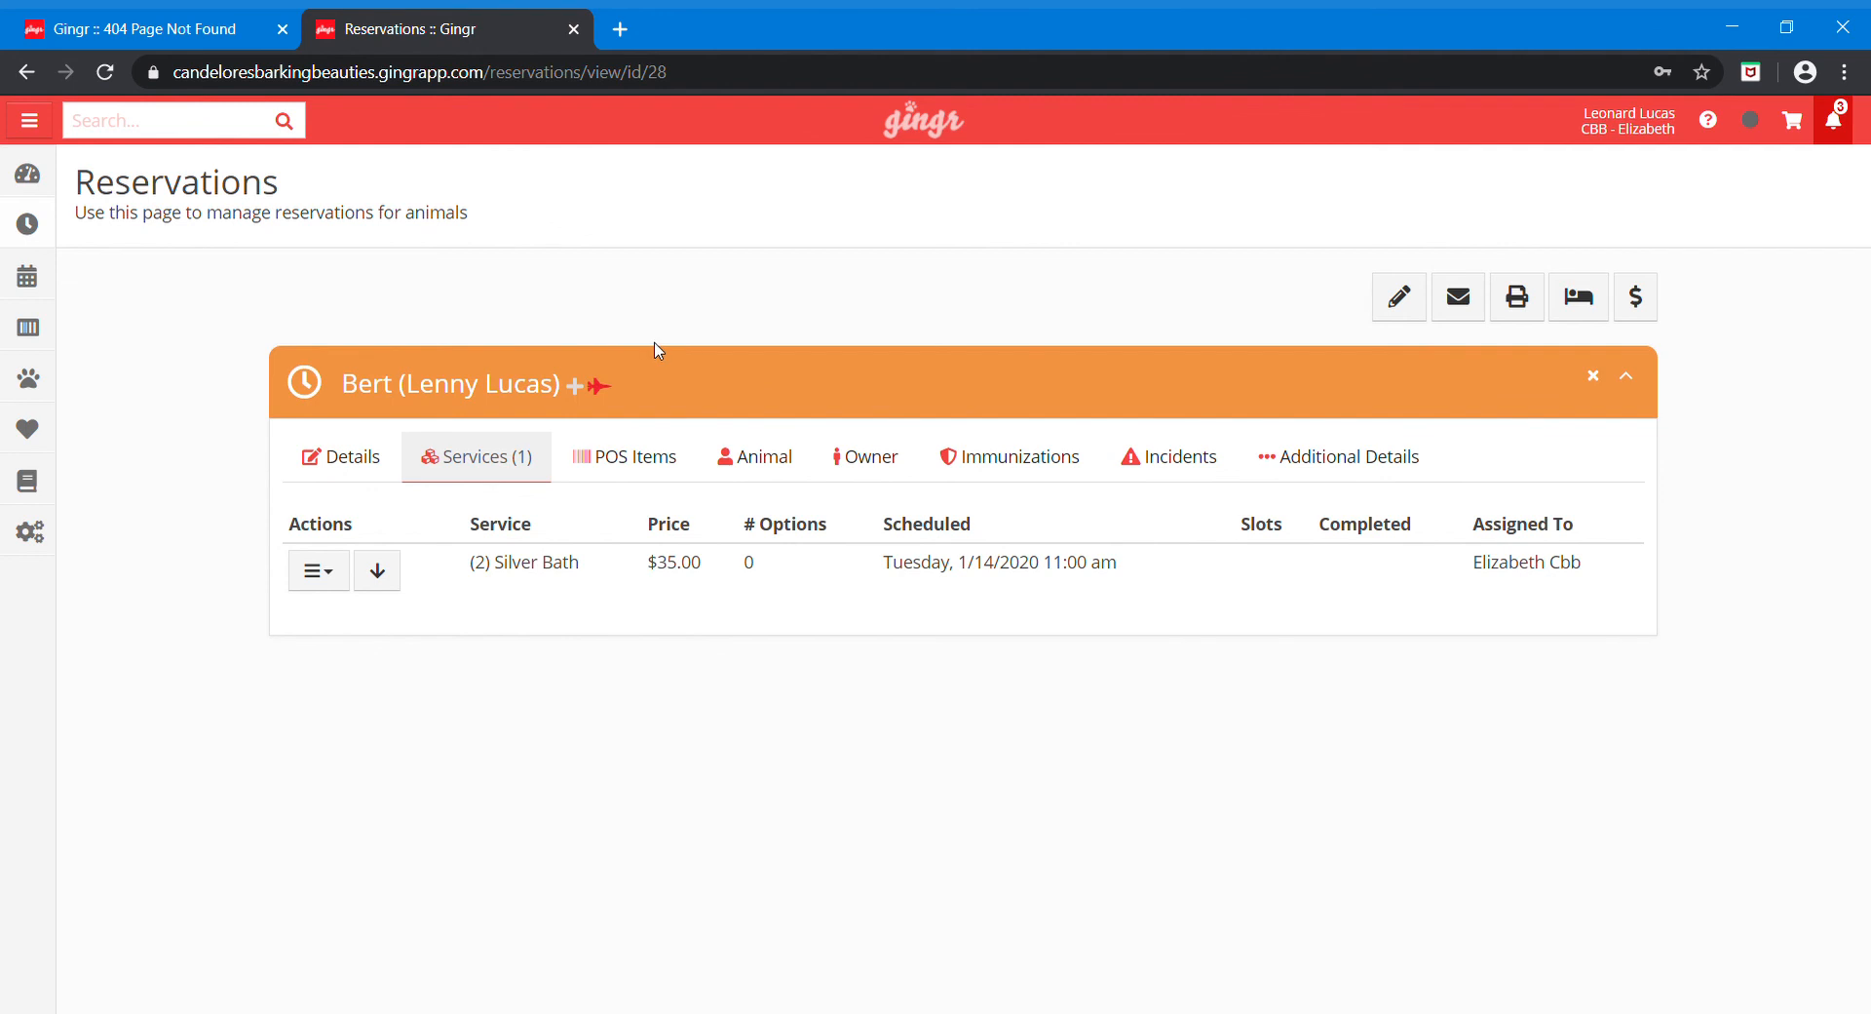
left_click(26, 75)
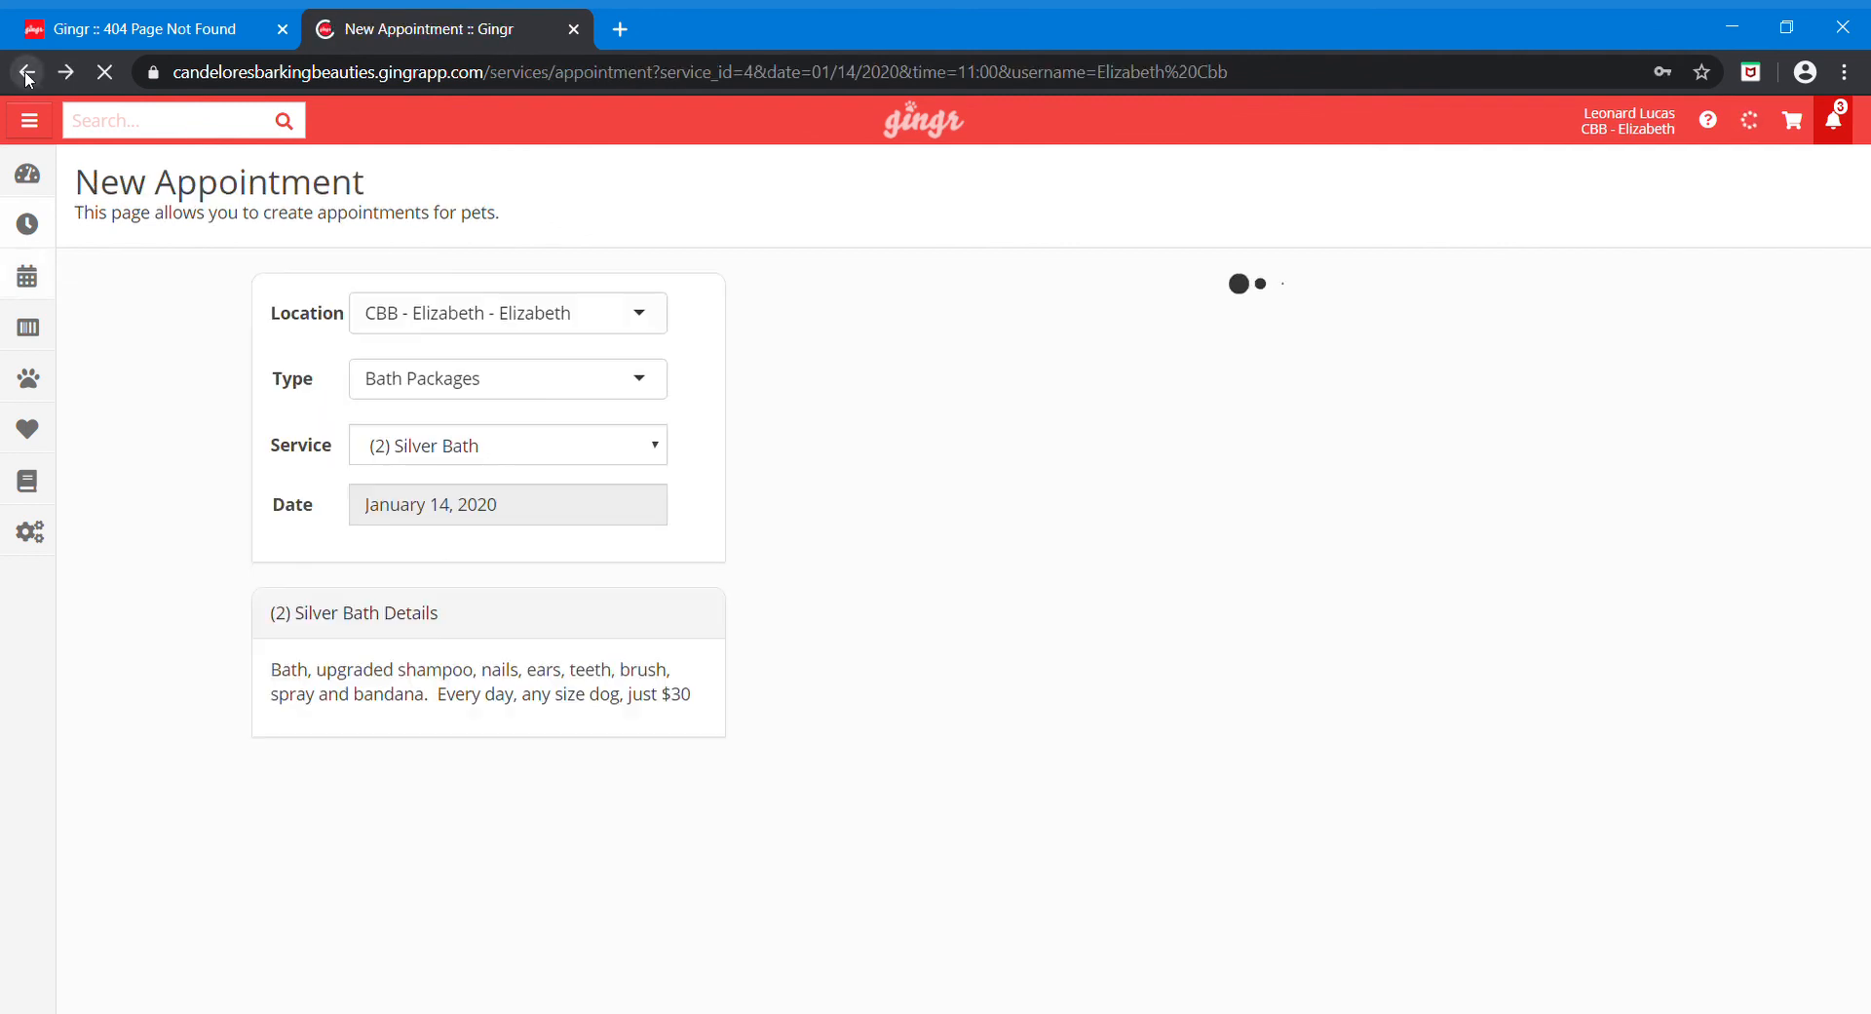